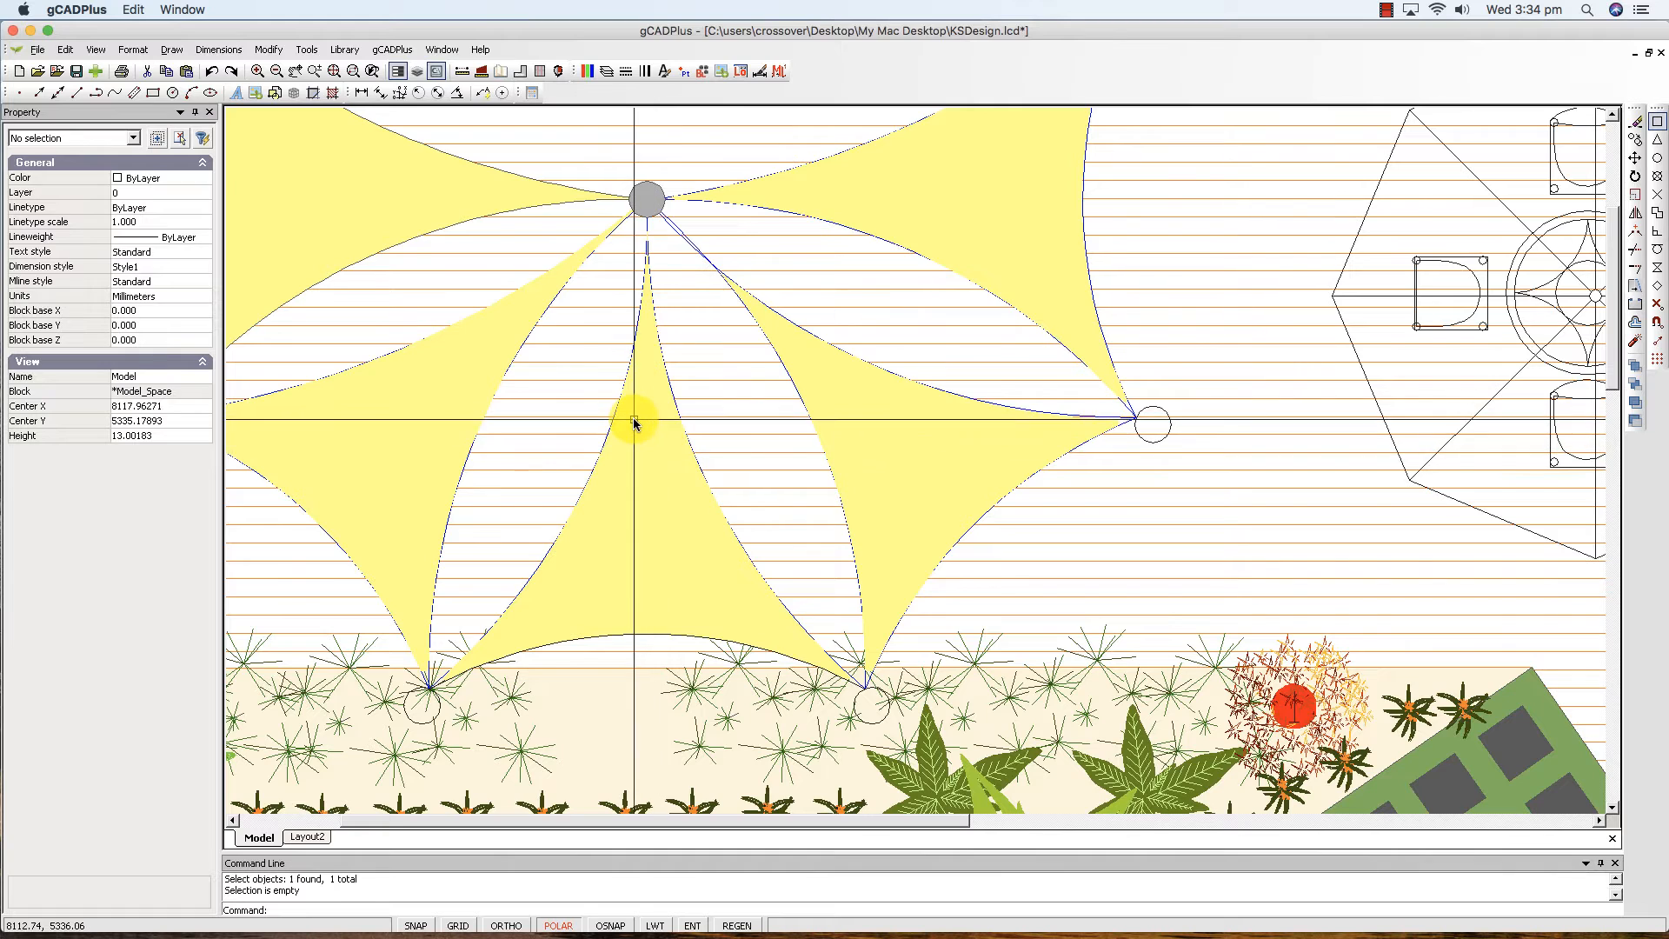
Select the ShadeSails block reference and open it for block editing.
{"action": "left_click", "coordinate": [625, 413]}
{"action": "left_click", "coordinate": [614, 410]}
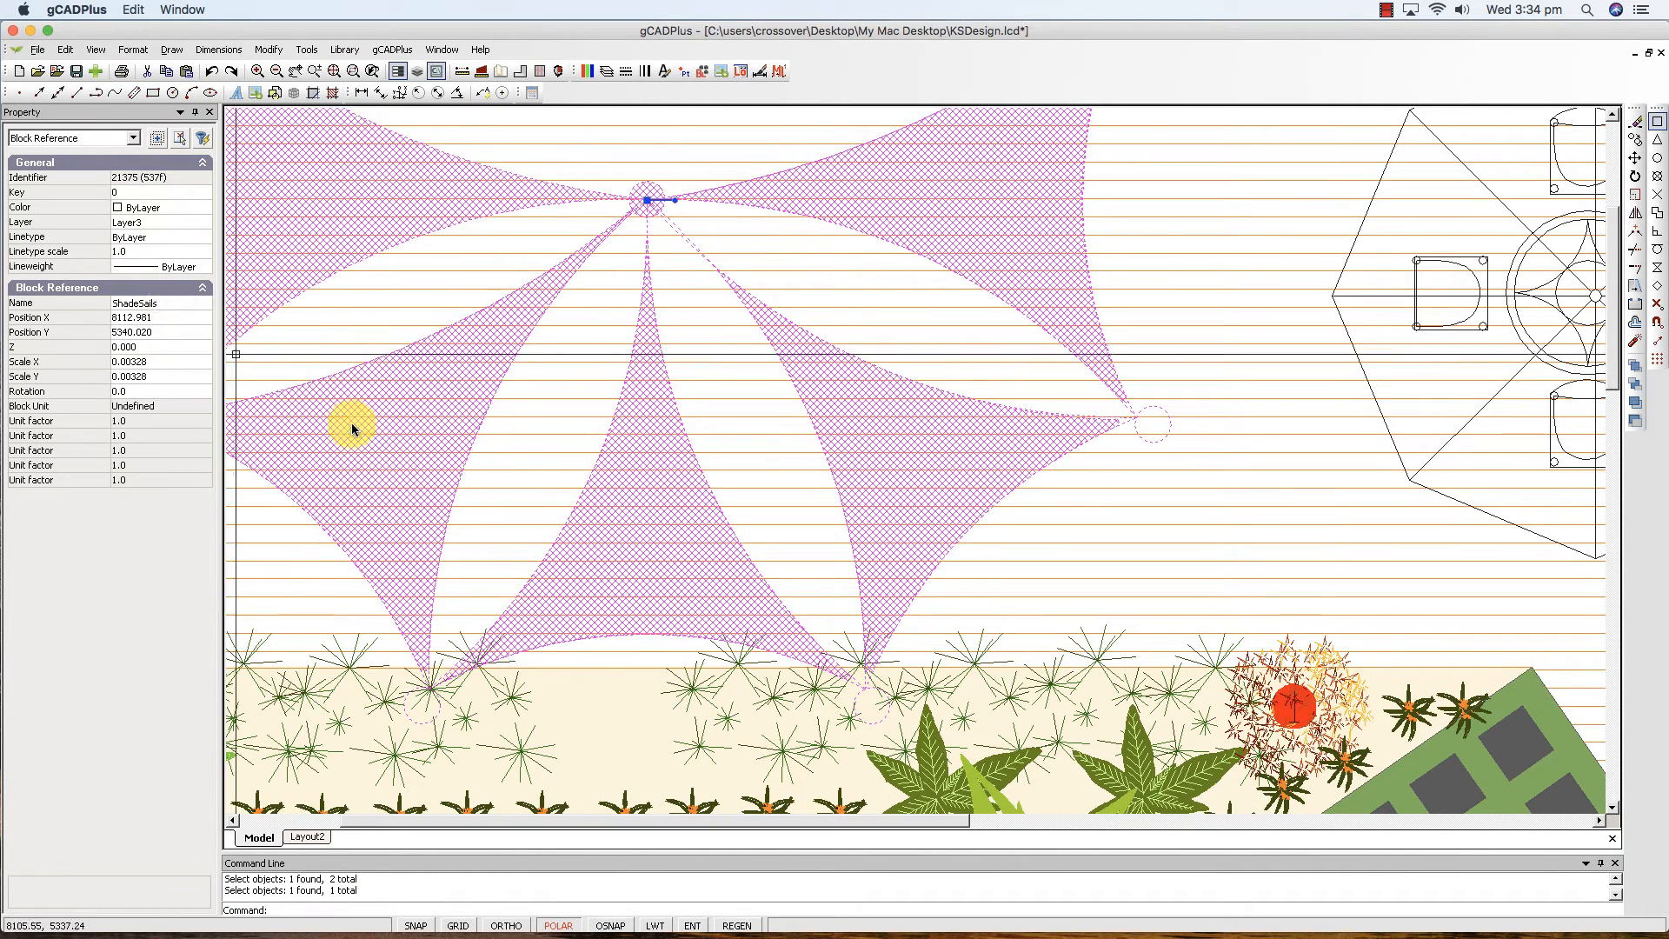
{"action": "right_click", "coordinate": [618, 502]}
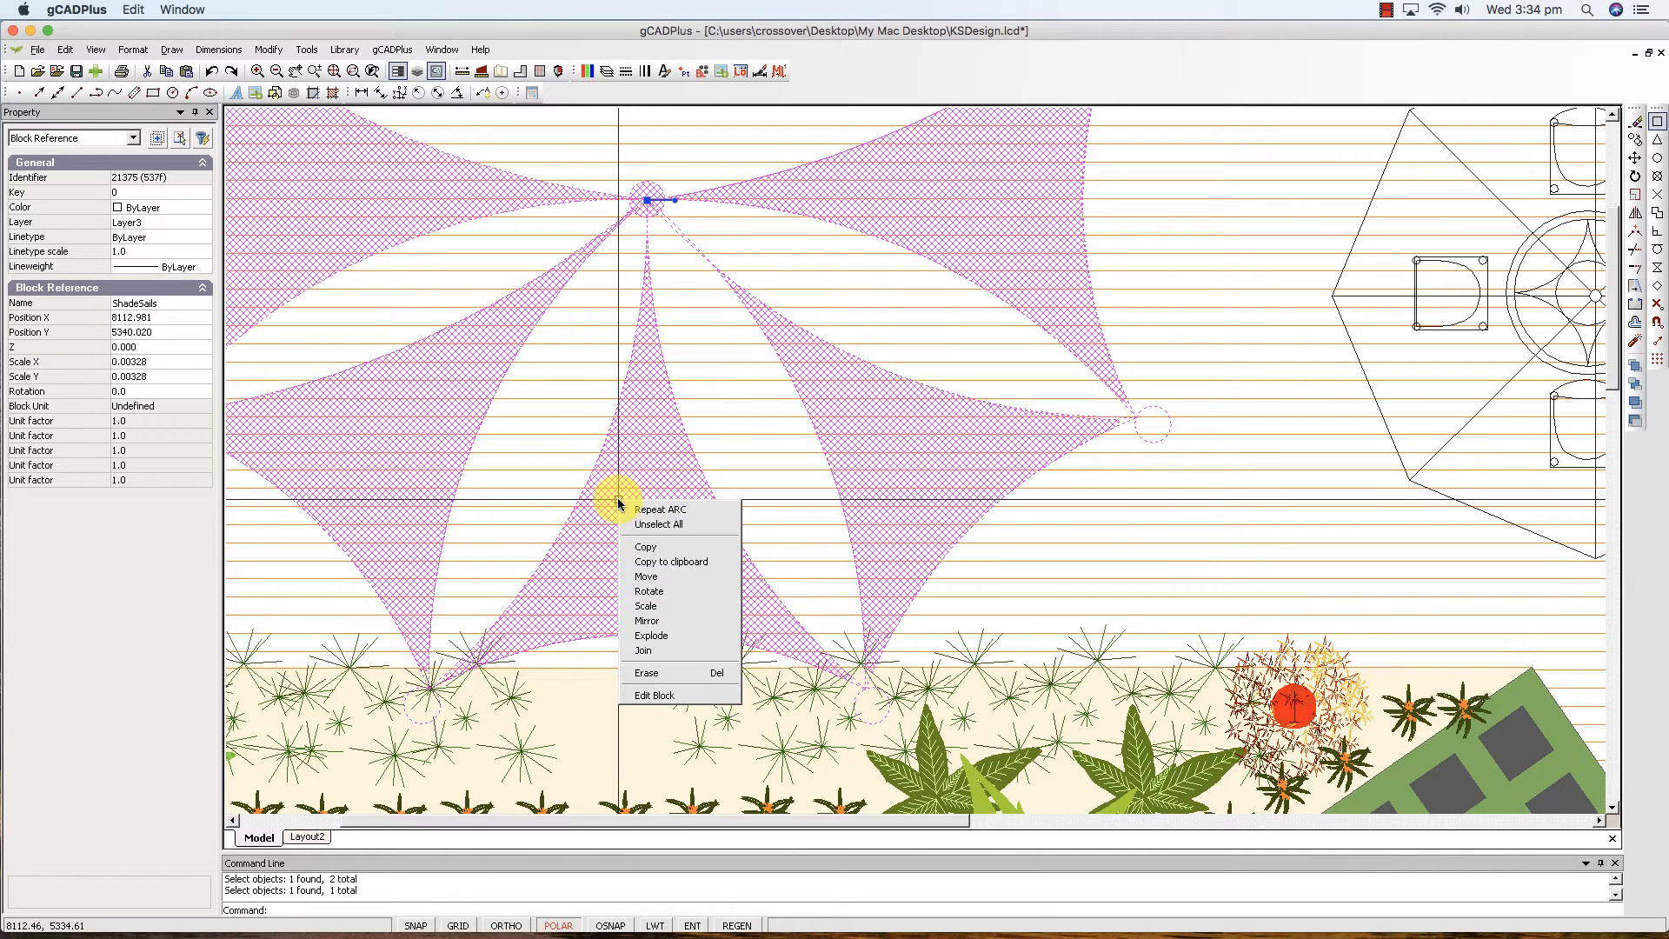
{"action": "left_click", "coordinate": [684, 695]}
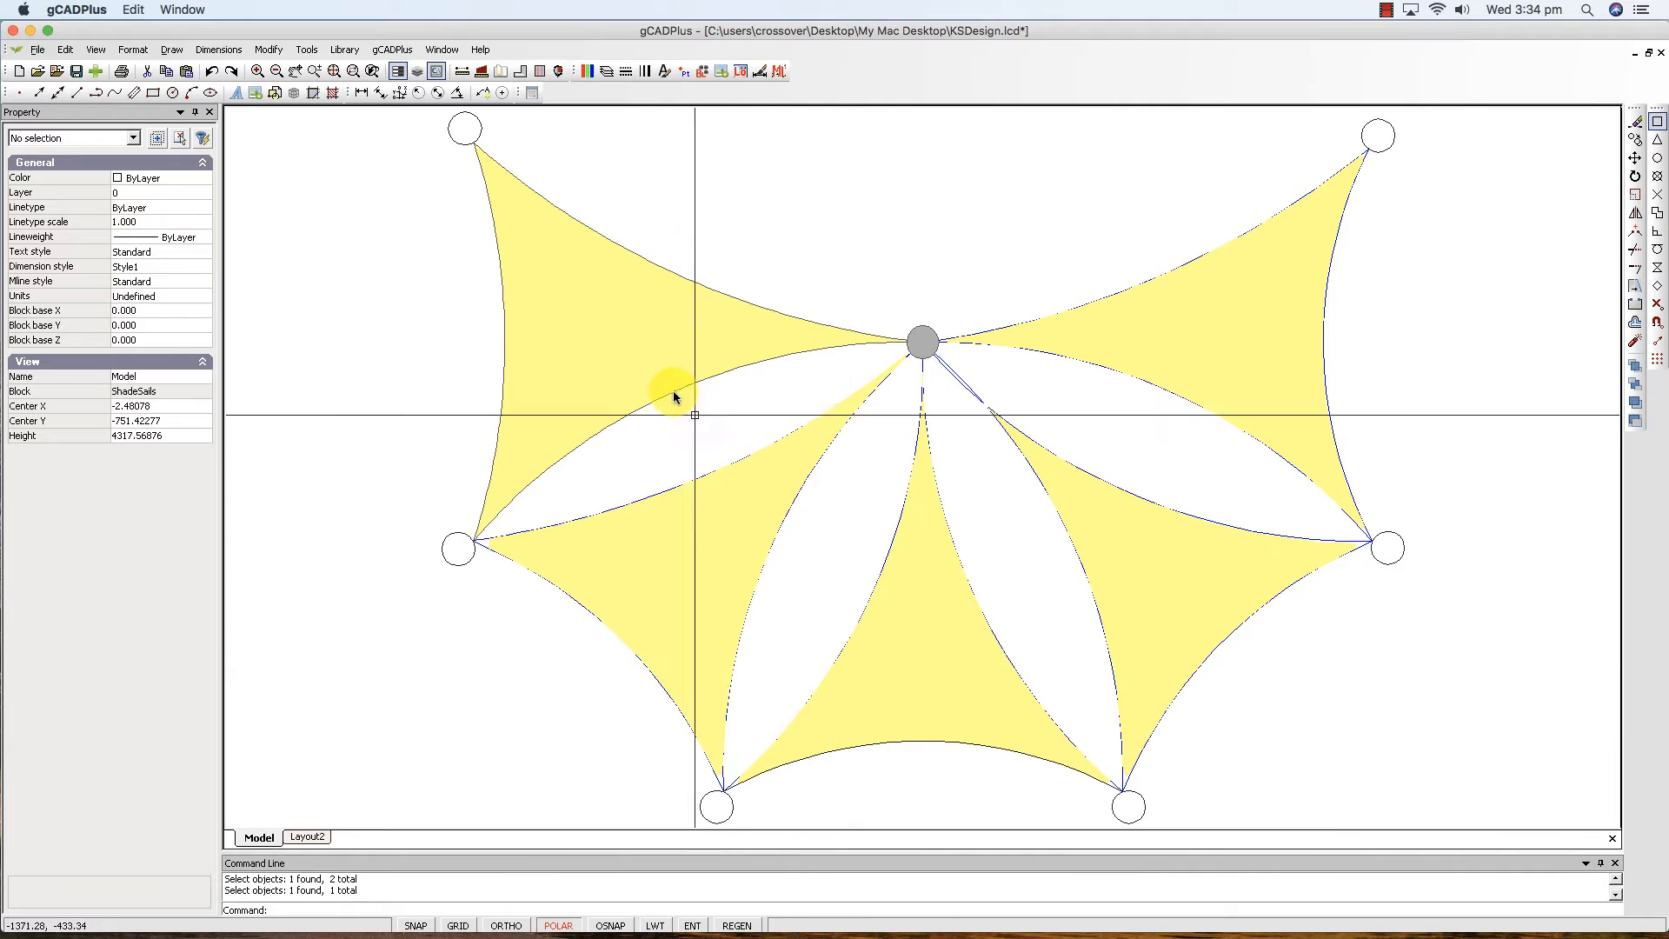
Examine the polyline properties of the upper-left yellow sail, including its fill and border settings.
{"action": "left_click", "coordinate": [640, 363]}
{"action": "key", "text": "Escape"}
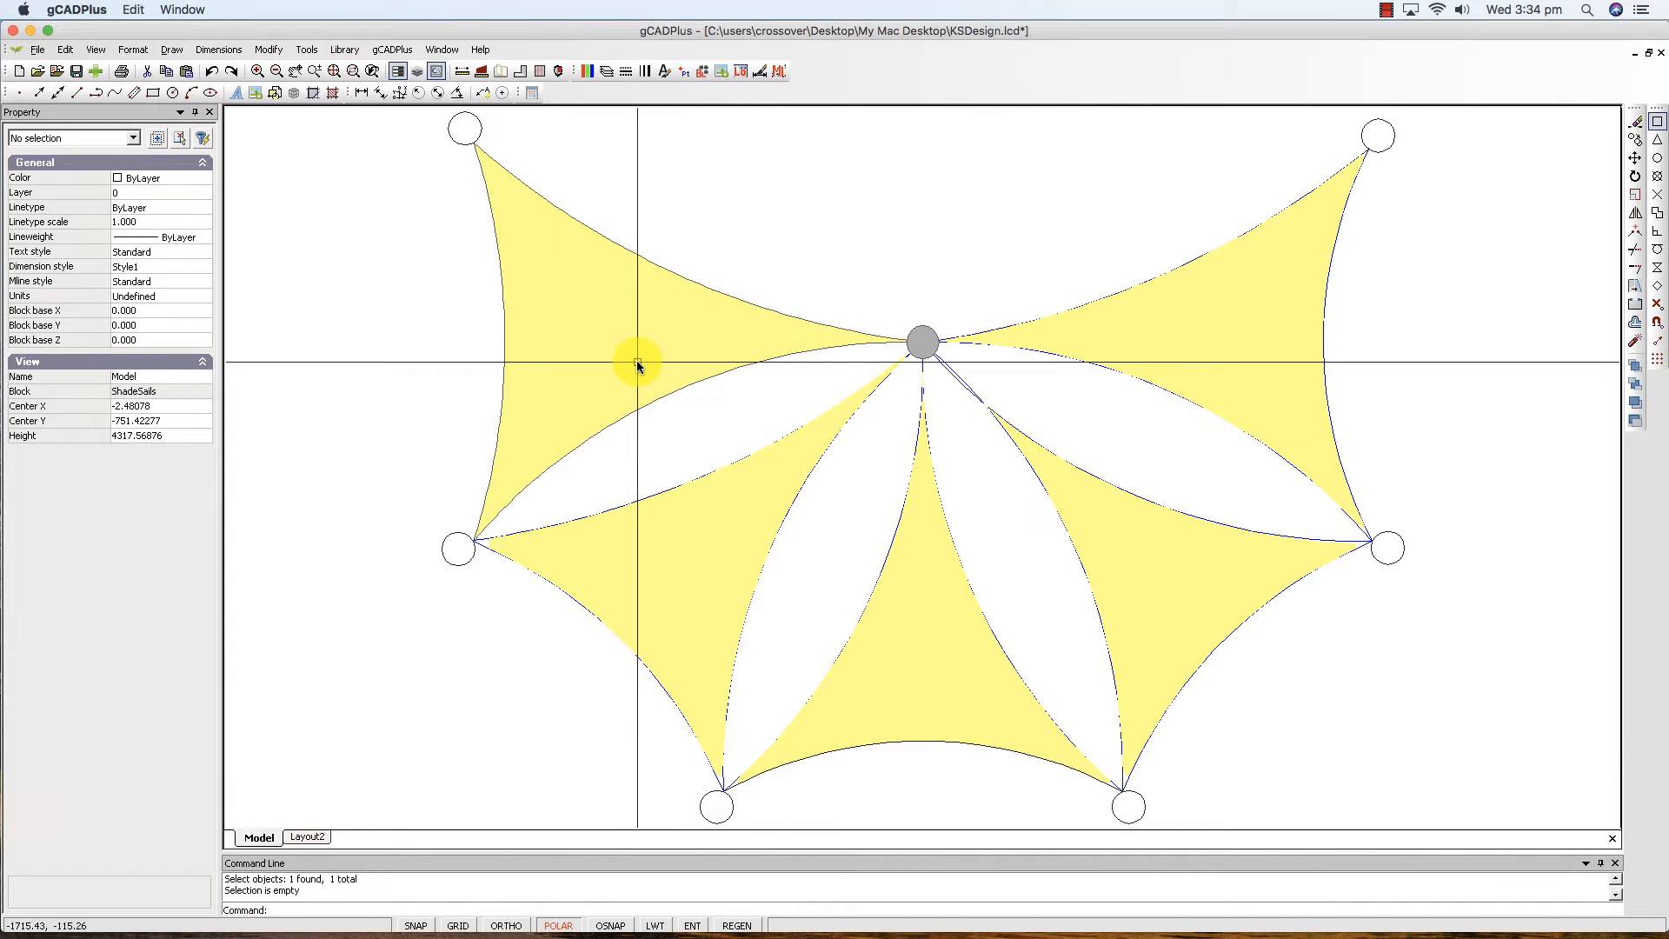
{"action": "left_click", "coordinate": [633, 374]}
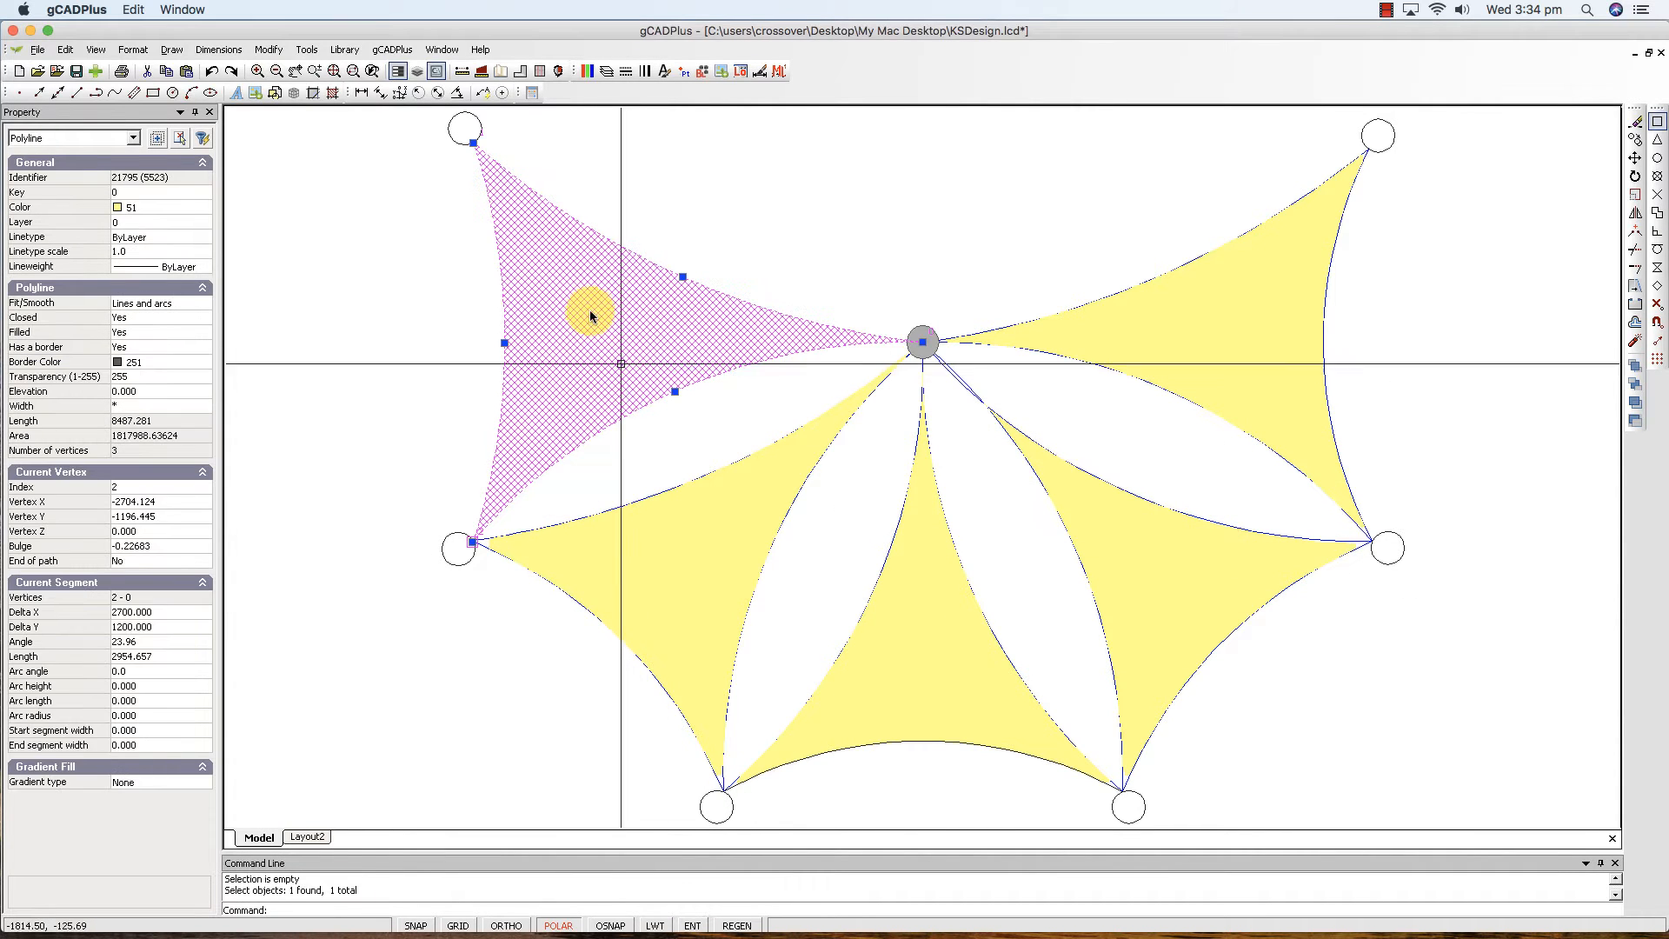
{"action": "key", "text": "Escape"}
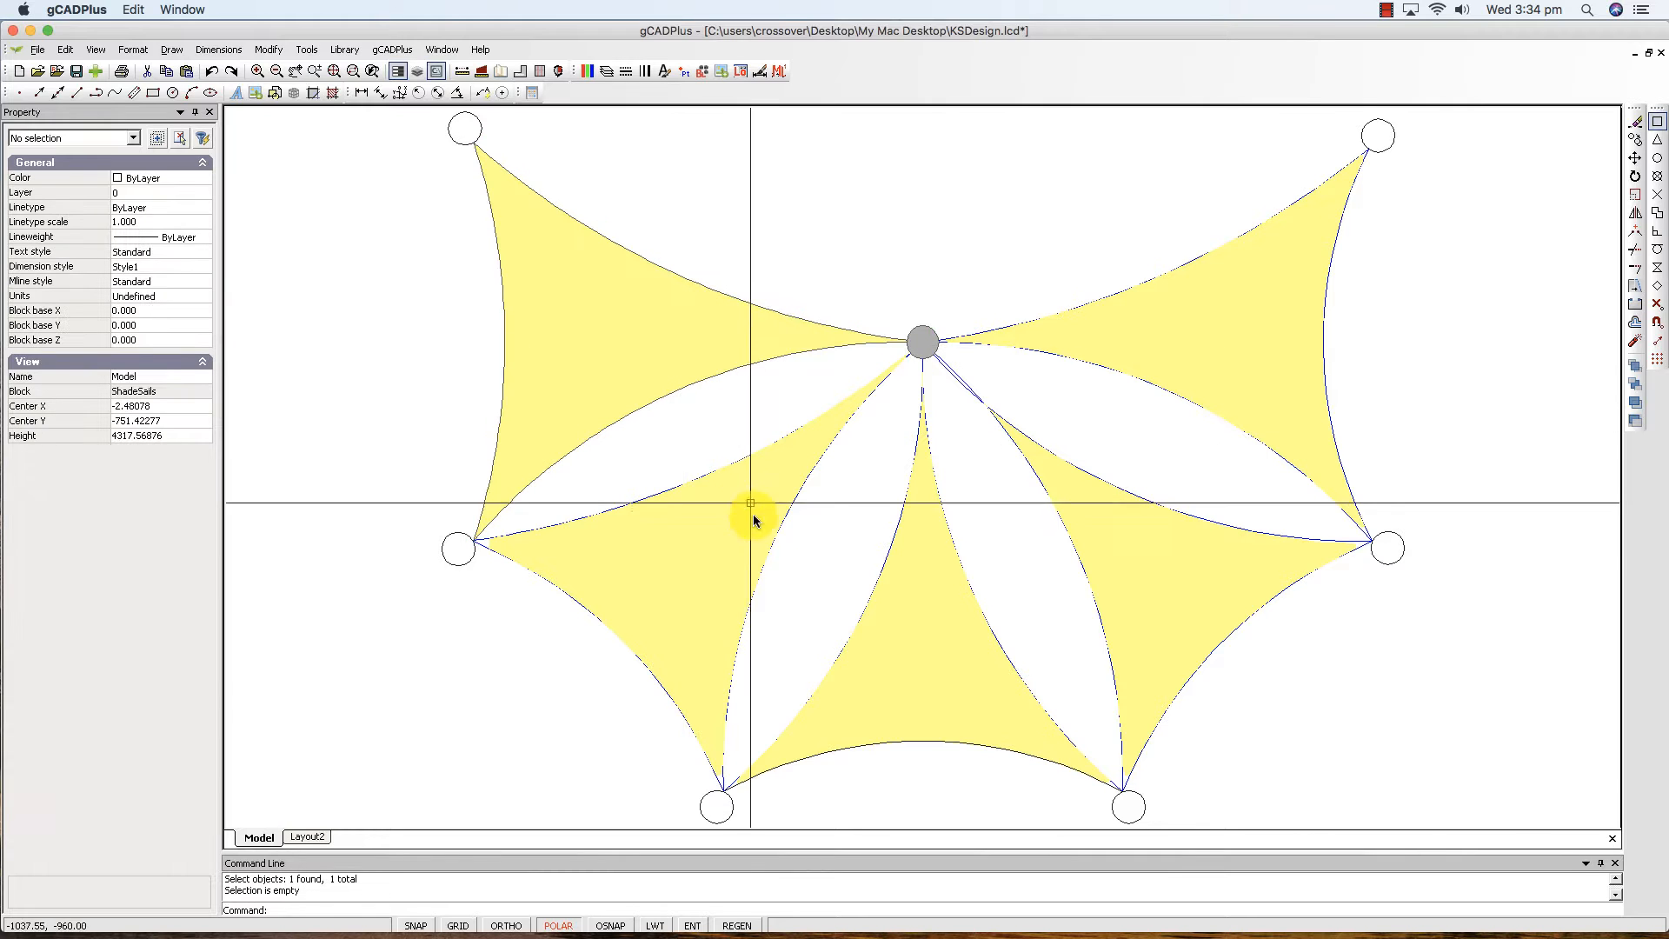
Erase the solid hatch that fills the four other sails, staying in the block editor.
{"action": "left_click", "coordinate": [732, 567]}
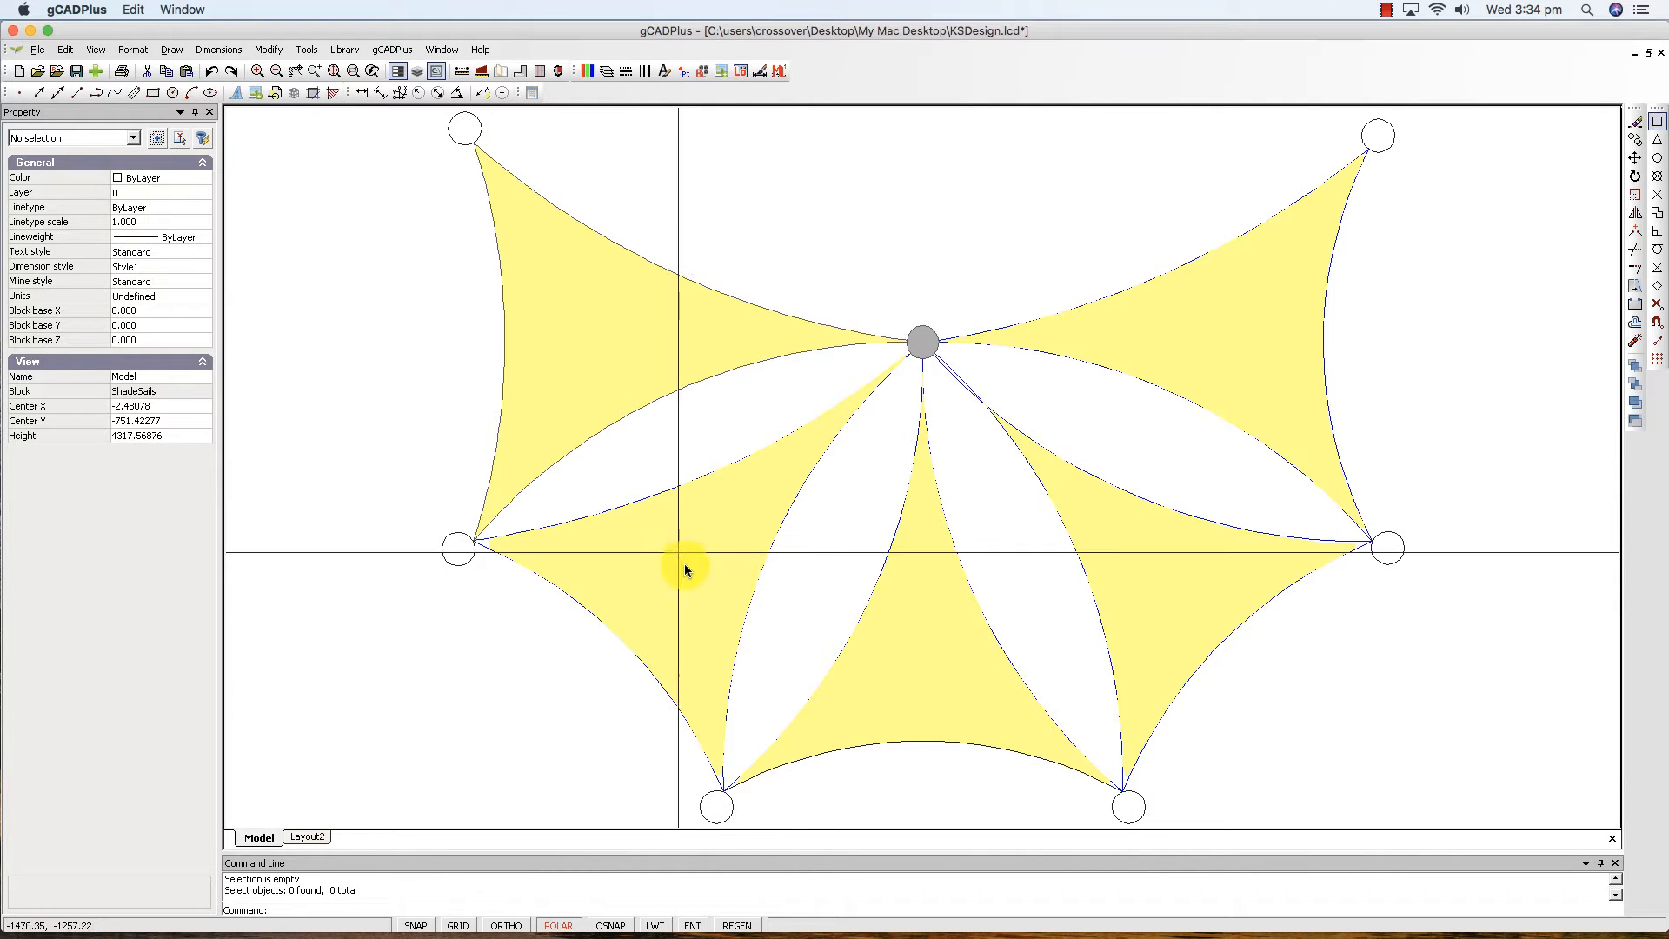
{"action": "left_click", "coordinate": [884, 623]}
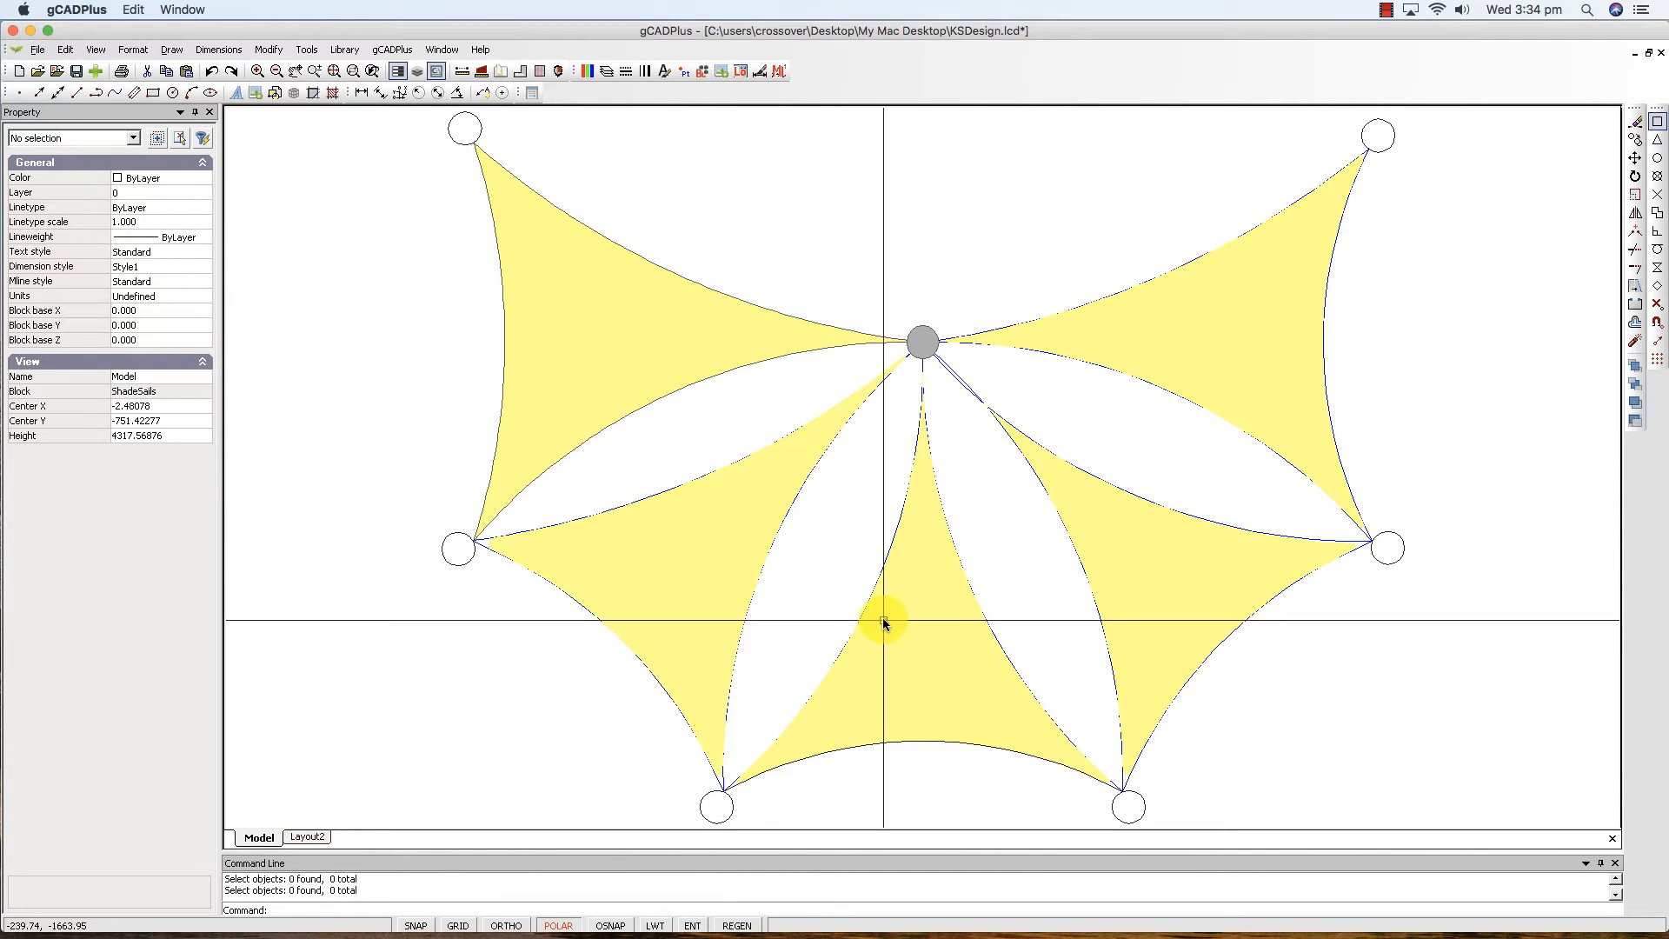
{"action": "left_click", "coordinate": [872, 602]}
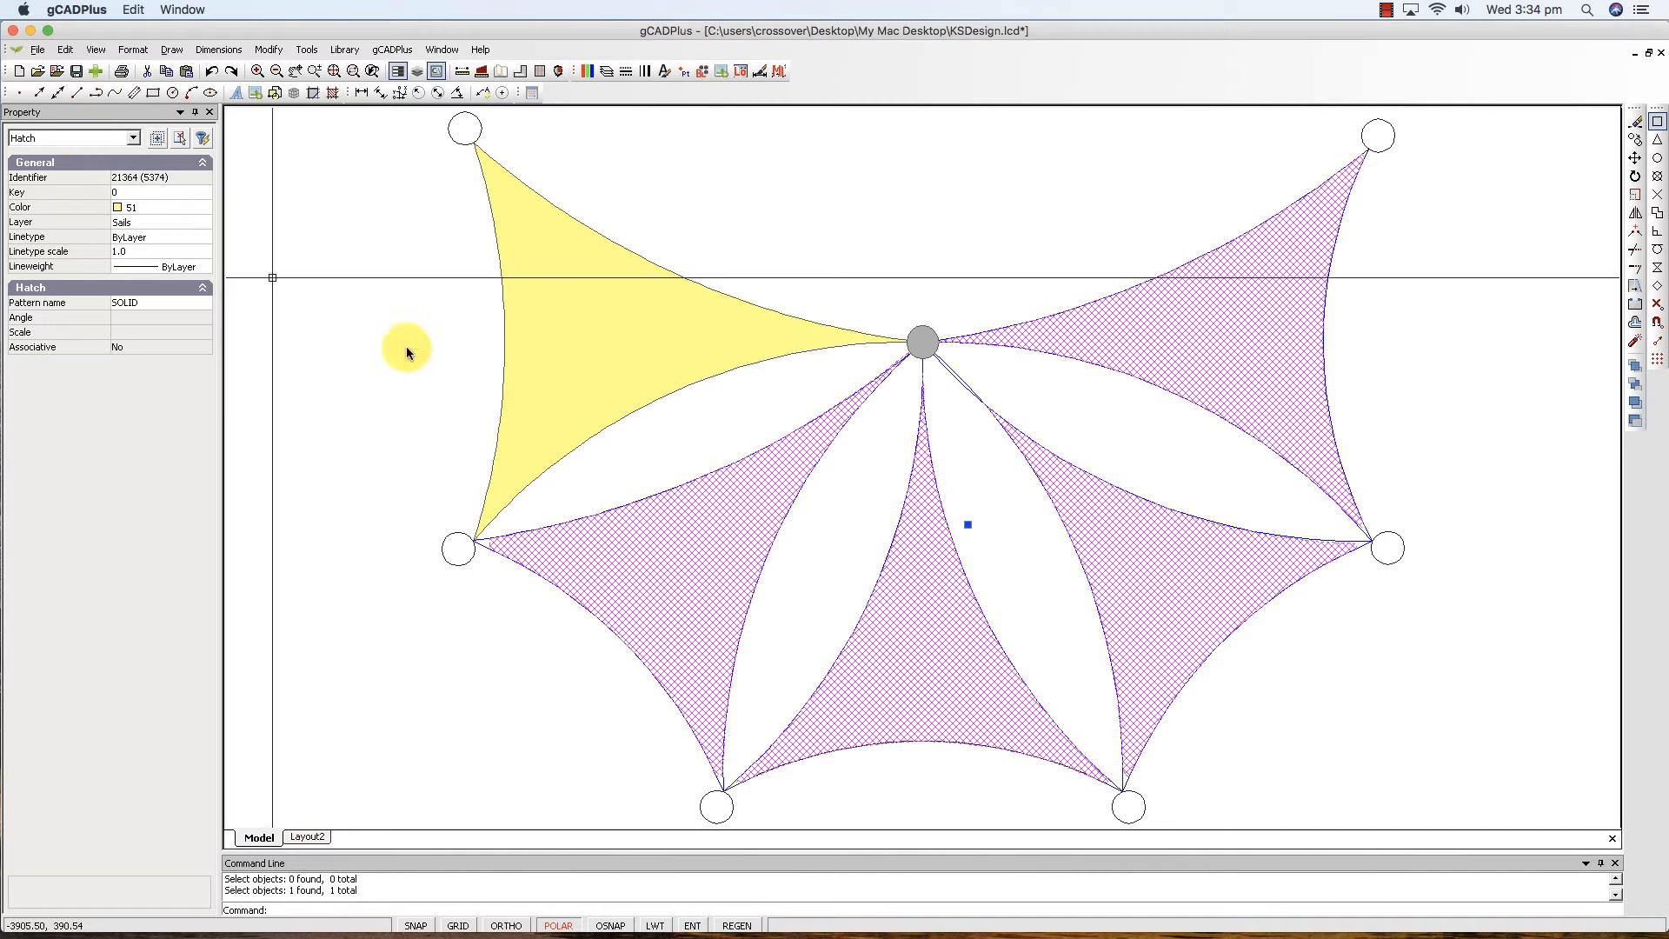
{"action": "right_click", "coordinate": [897, 616]}
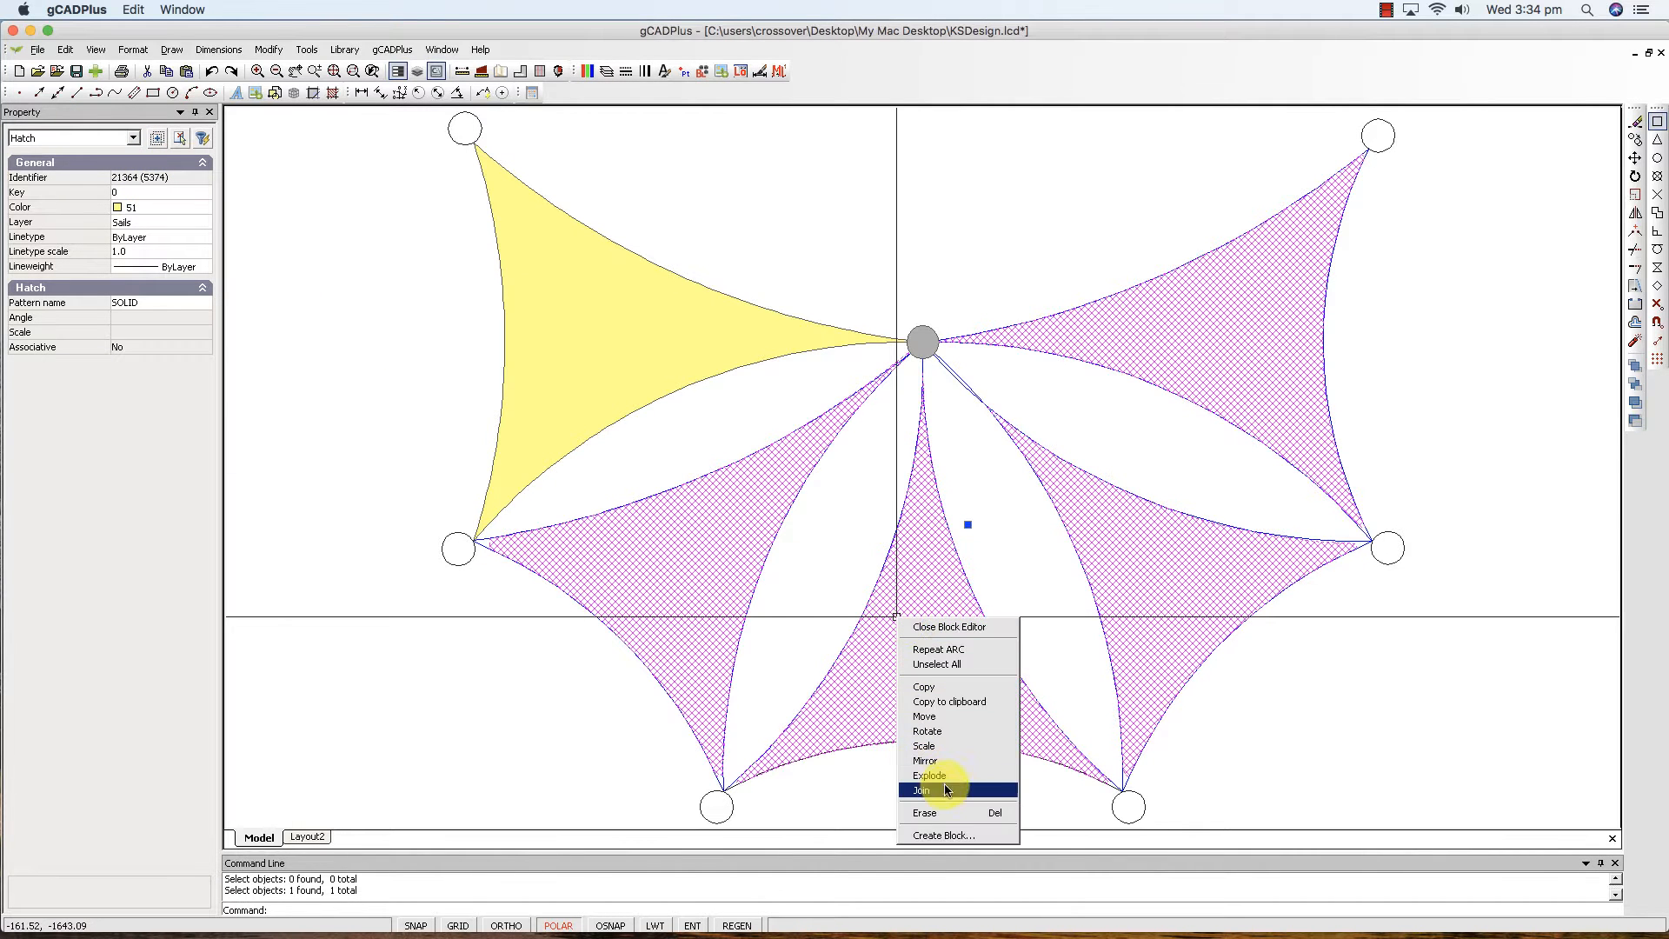
{"action": "left_click", "coordinate": [941, 810]}
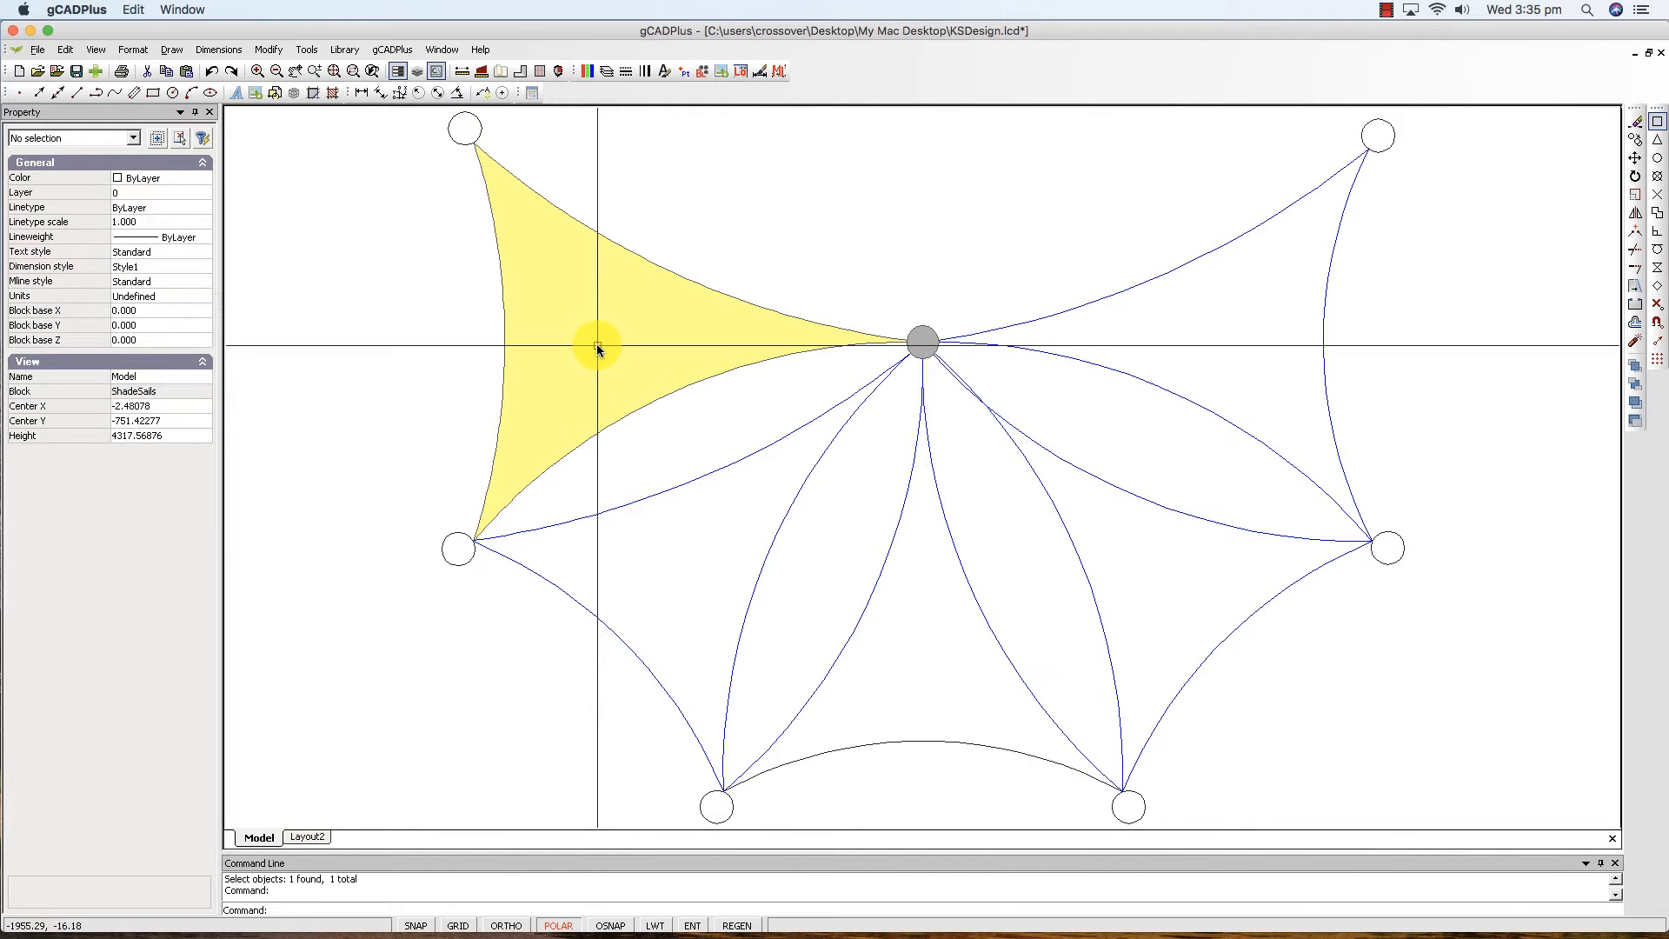
{"action": "key", "text": "Escape"}
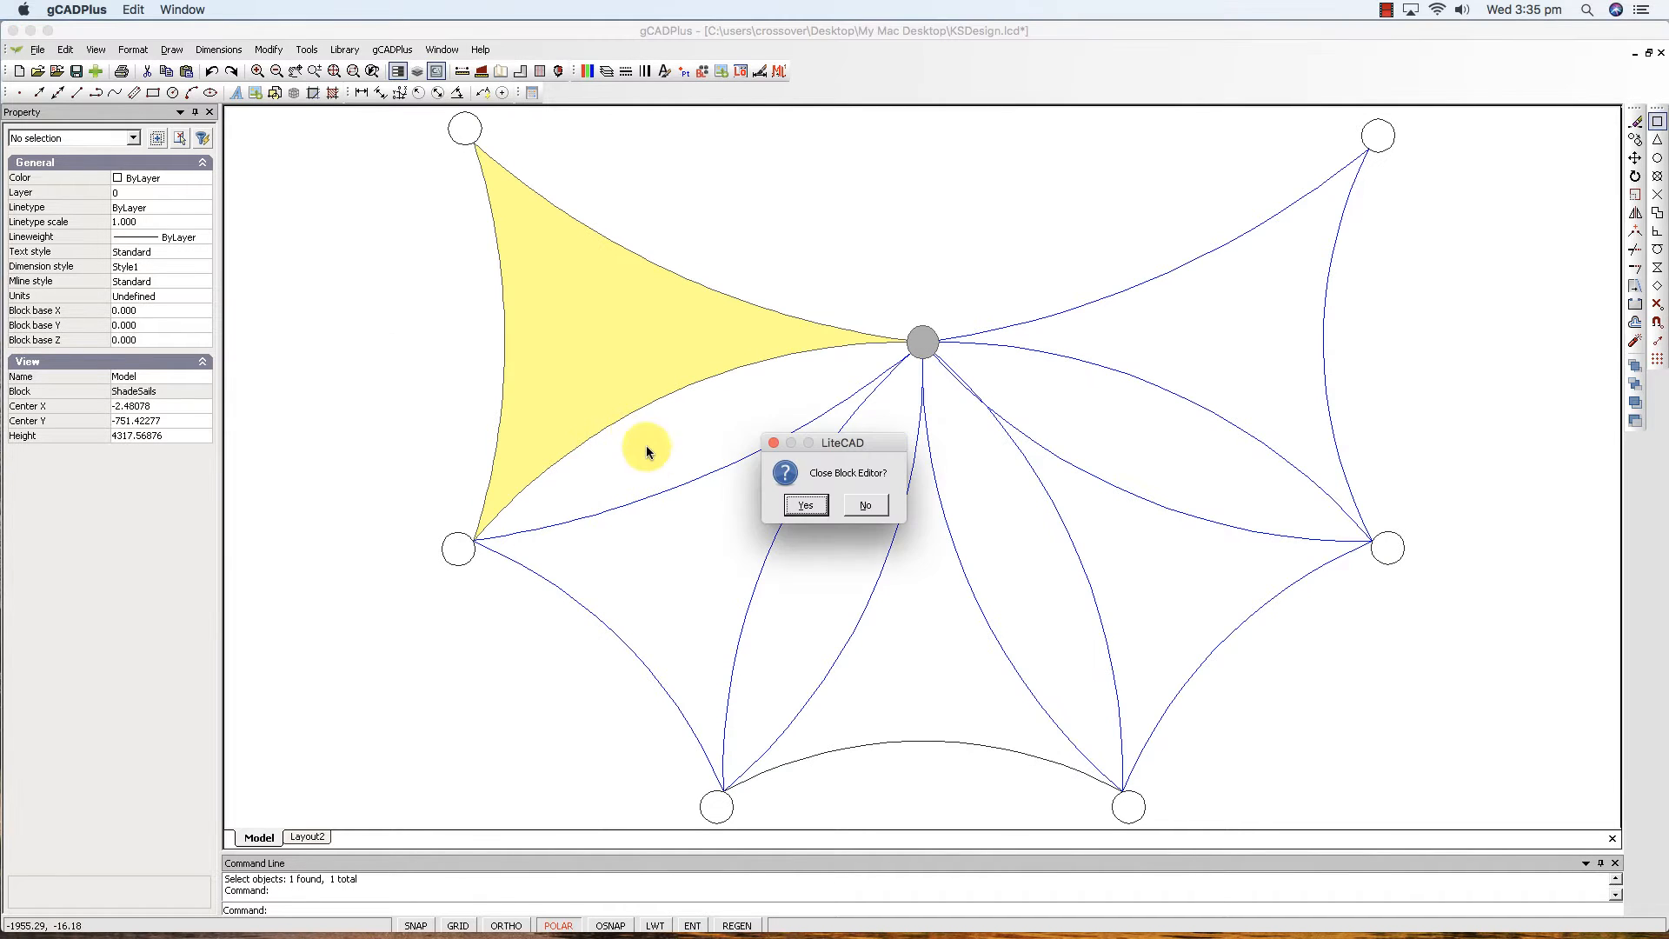
{"action": "left_click", "coordinate": [865, 508]}
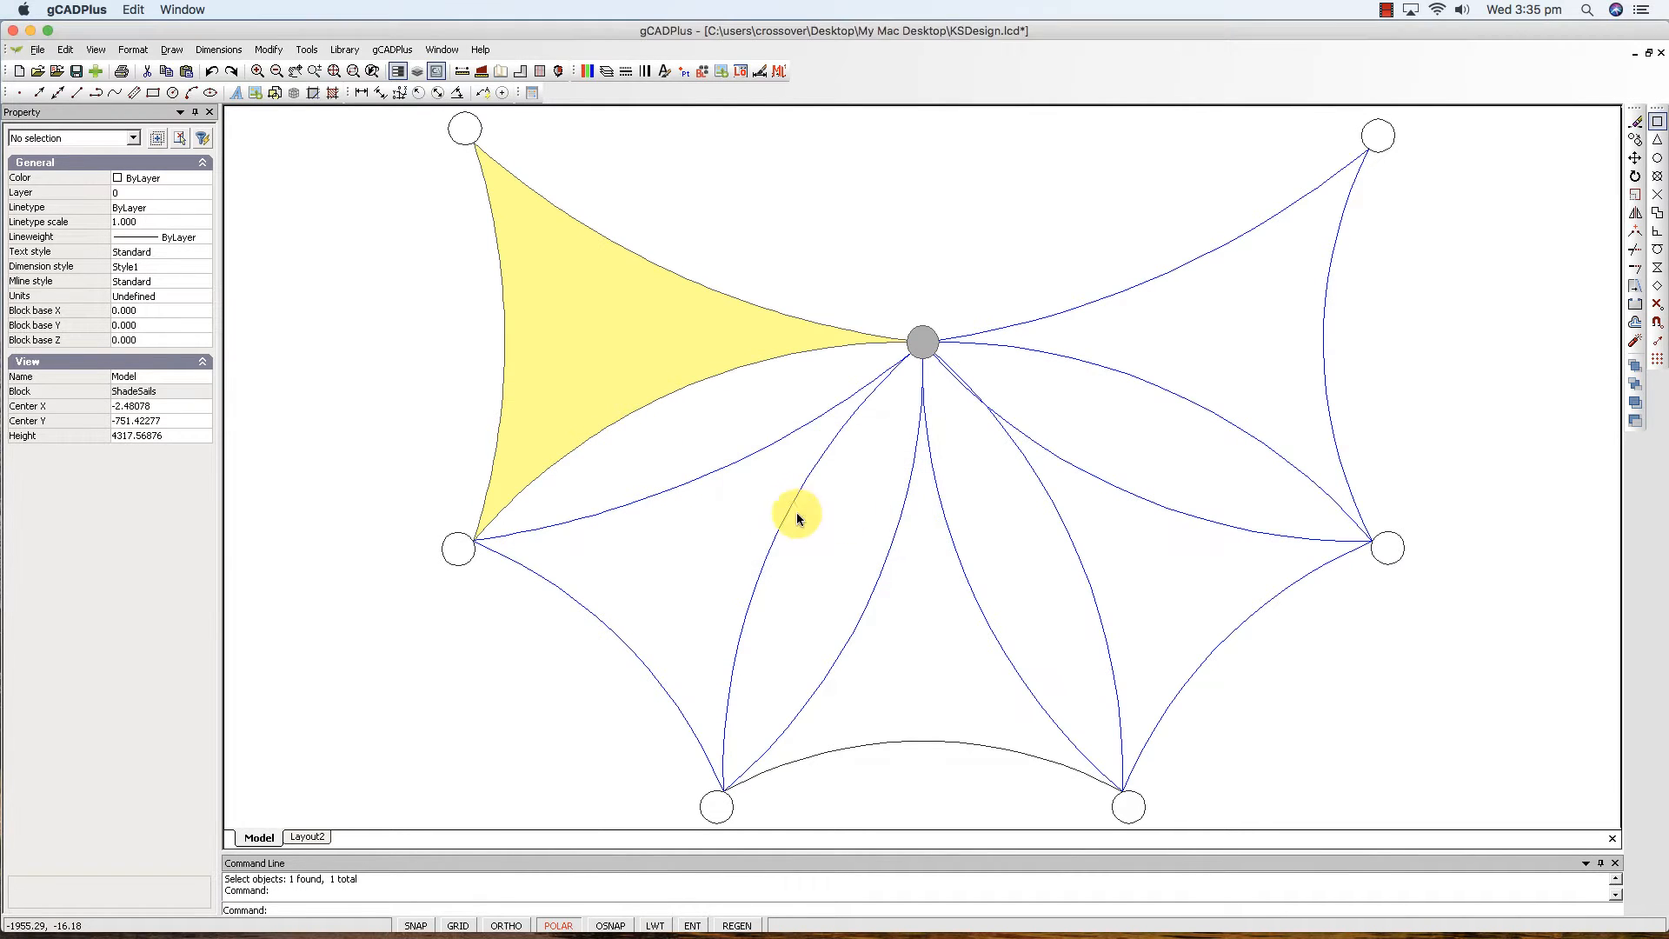
Join the three blue arcs outlining the lower-left sail into one closed polyline.
{"action": "left_click", "coordinate": [675, 484]}
{"action": "left_click", "coordinate": [613, 633]}
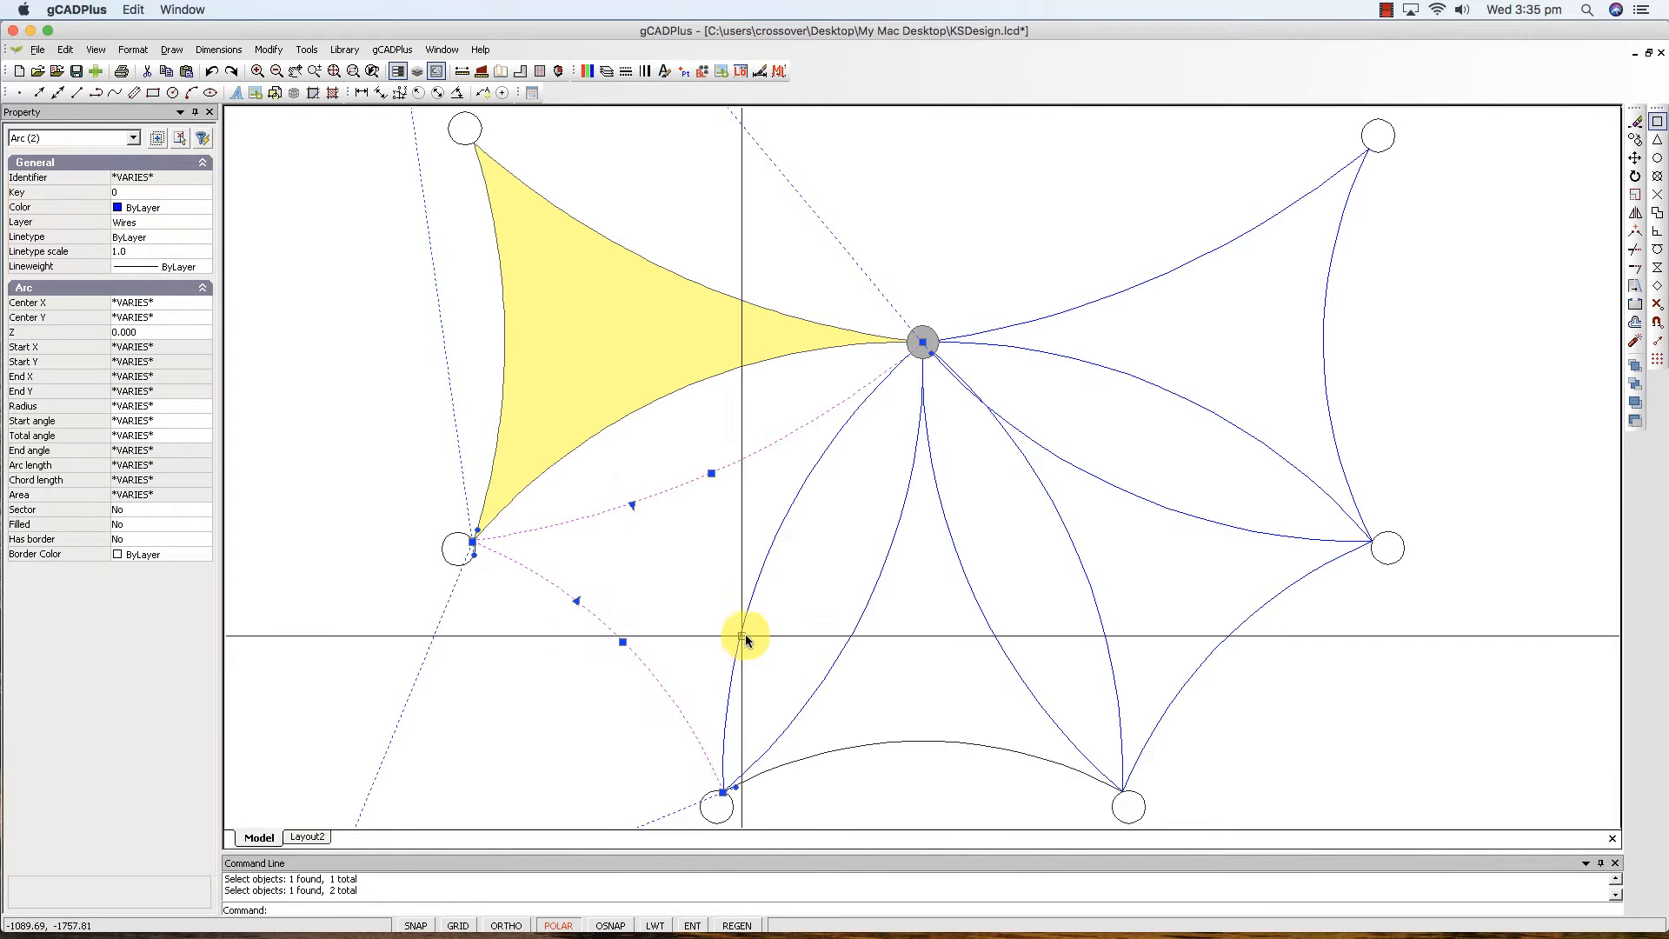
{"action": "left_click", "coordinate": [741, 637]}
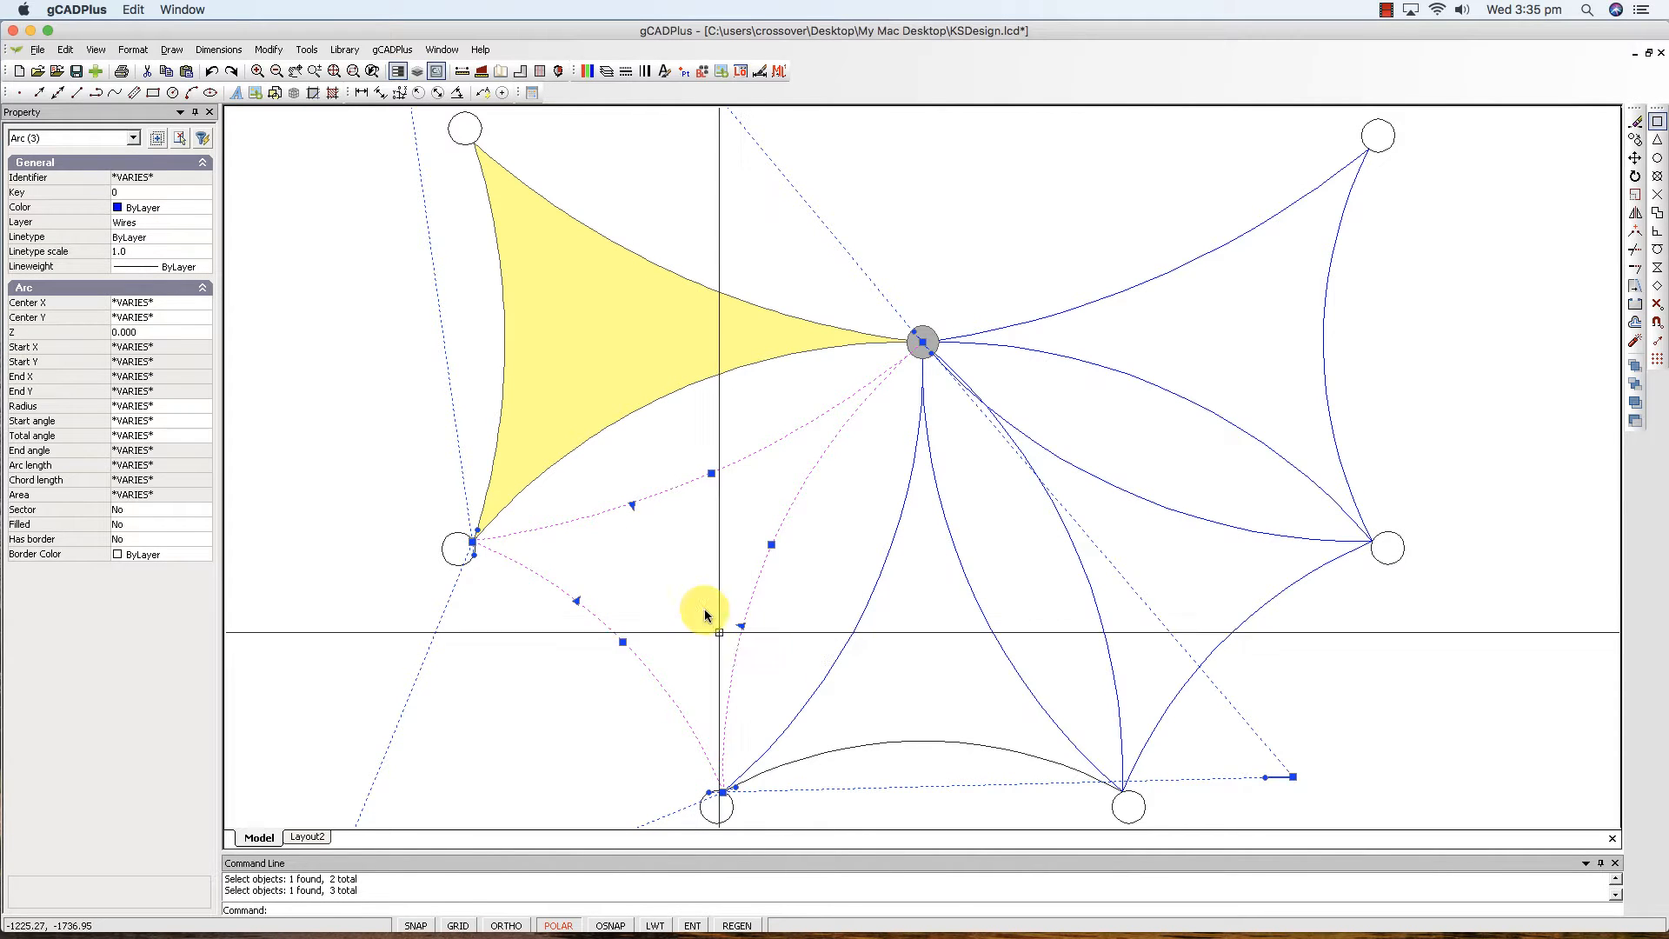
{"action": "right_click", "coordinate": [679, 571]}
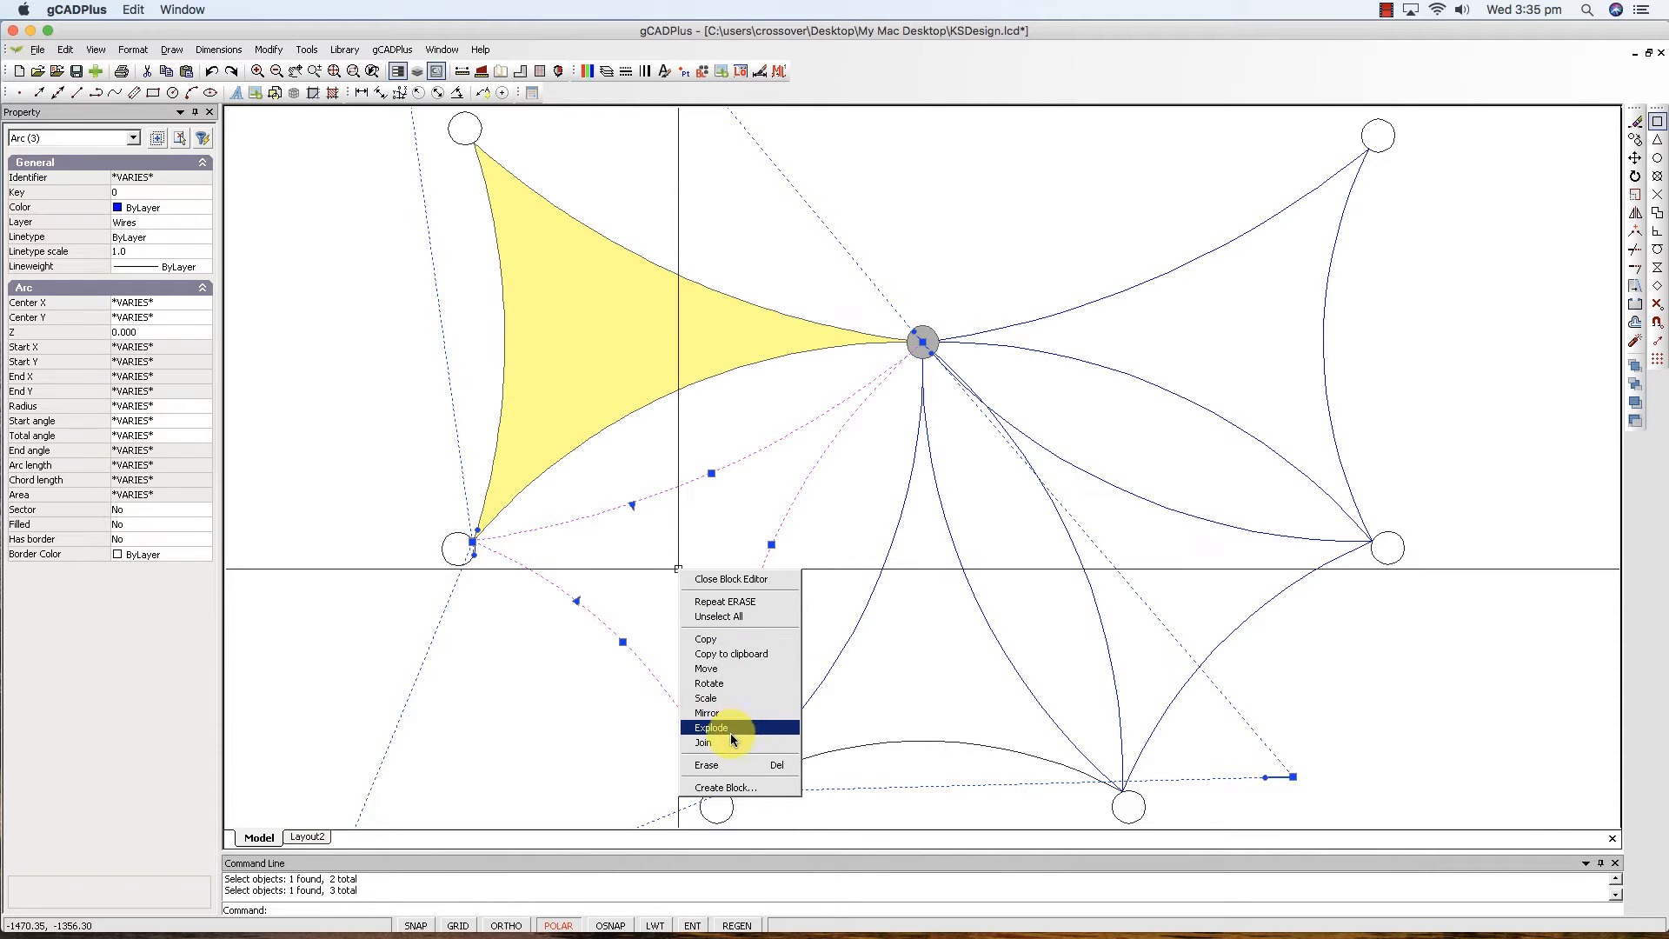
{"action": "left_click", "coordinate": [730, 742]}
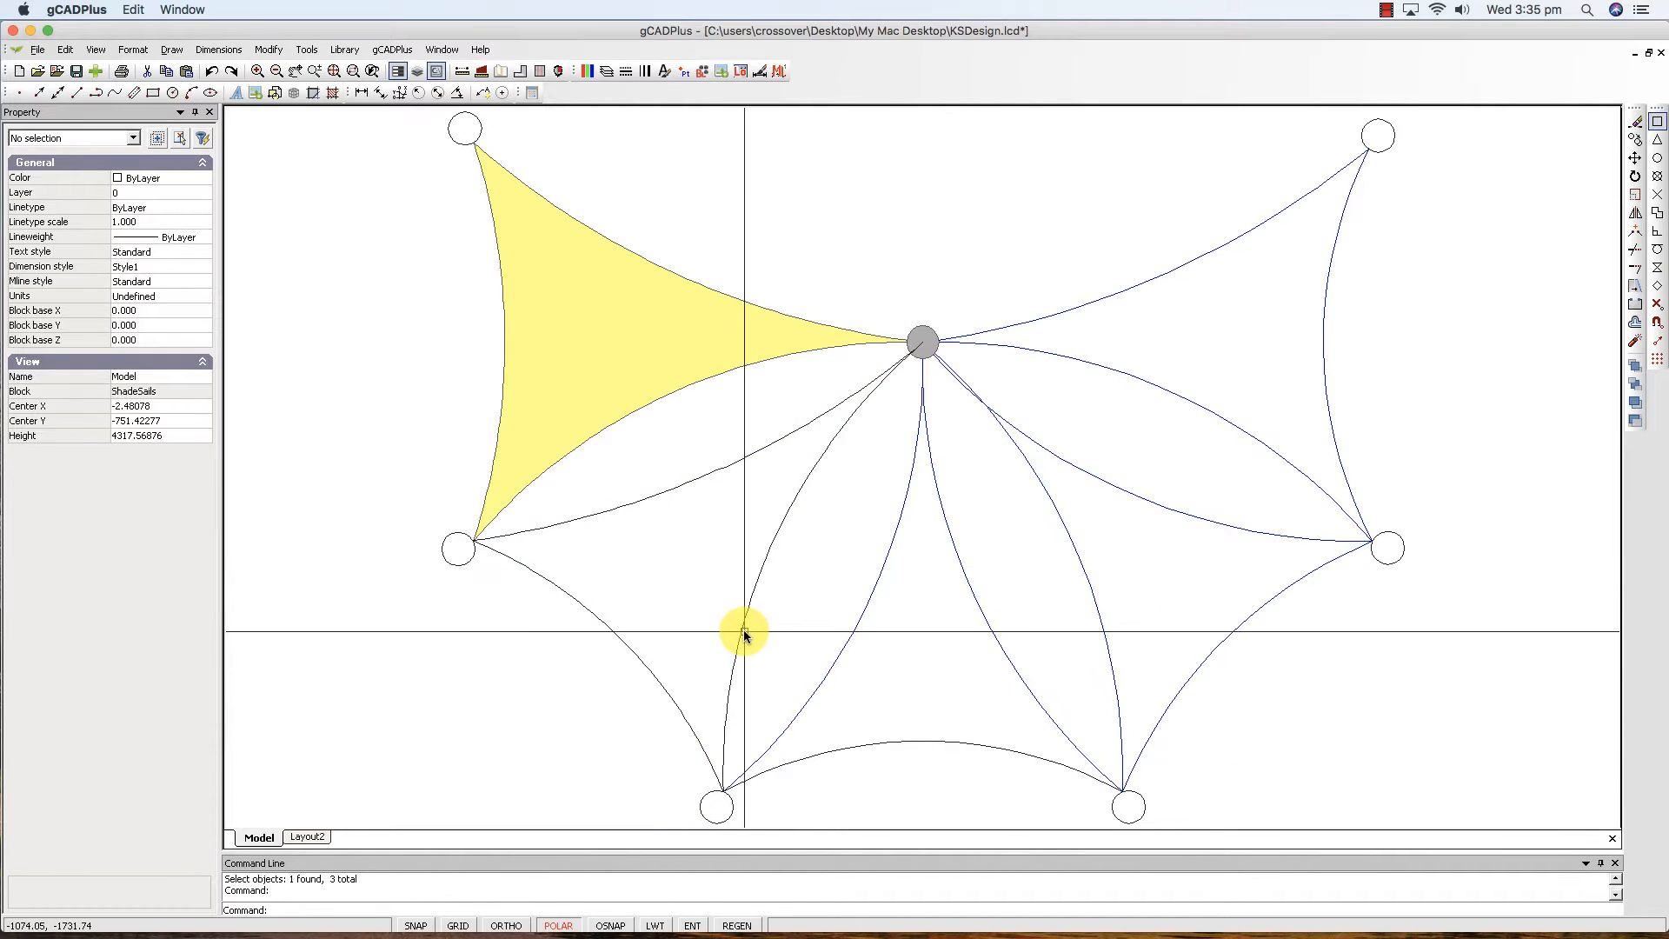
Match the upper-left sail's properties onto the joined lower-left outline and check its fill and border properties.
{"action": "left_click", "coordinate": [268, 49]}
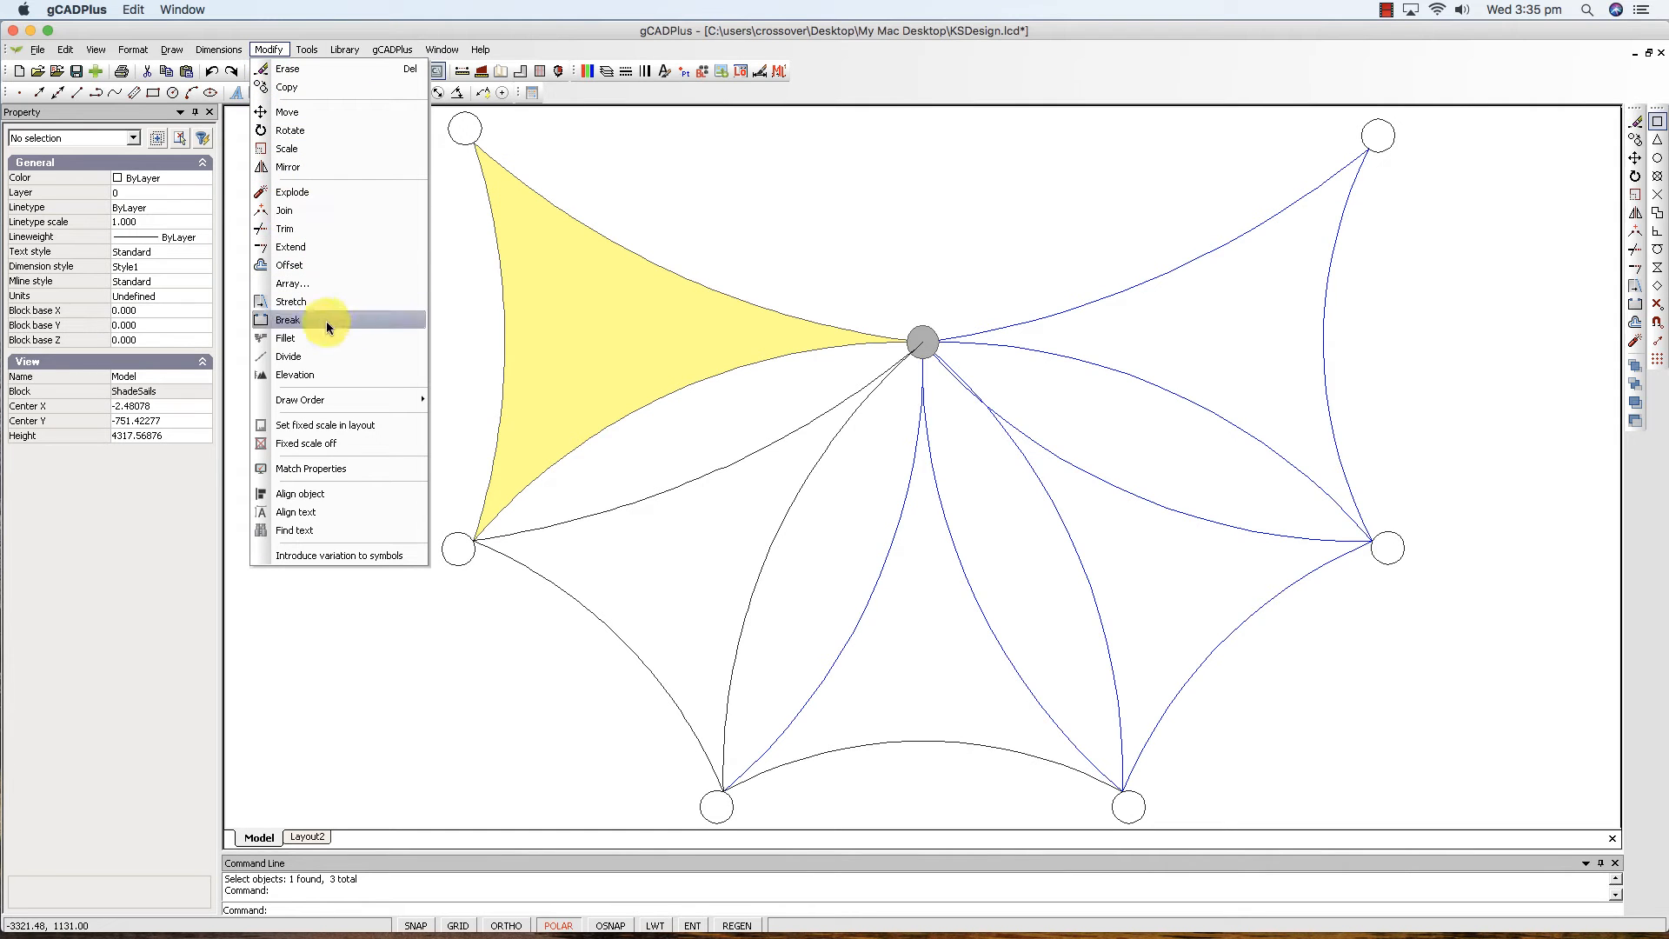
{"action": "left_click", "coordinate": [339, 469]}
{"action": "left_click", "coordinate": [593, 400]}
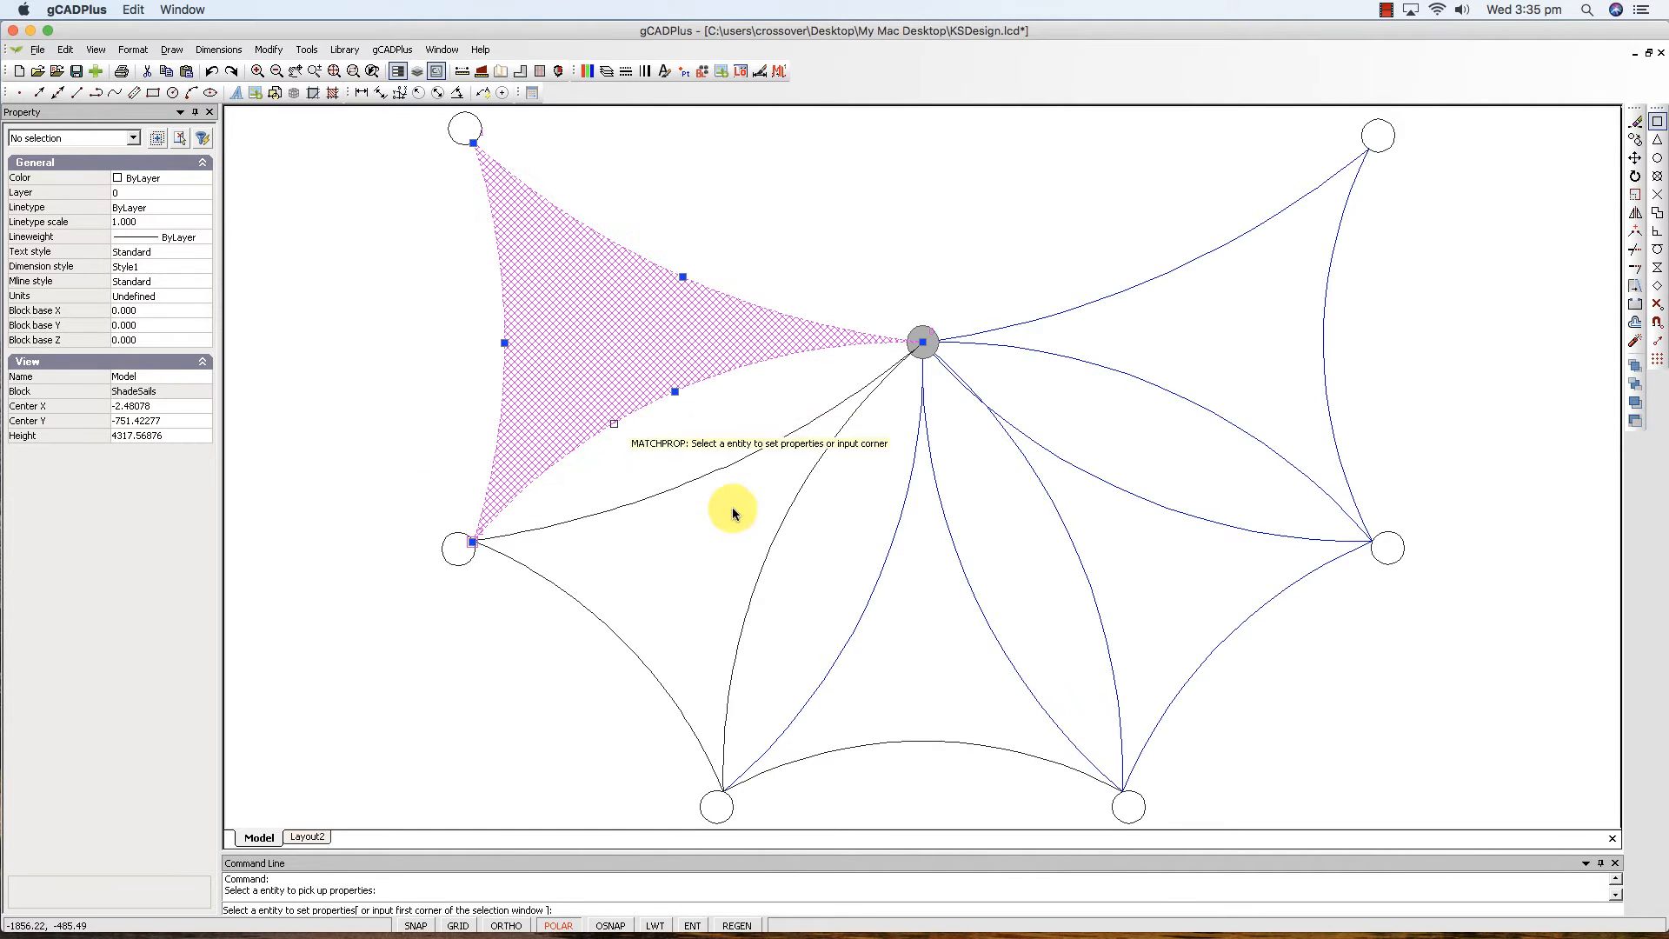
{"action": "left_click", "coordinate": [754, 587]}
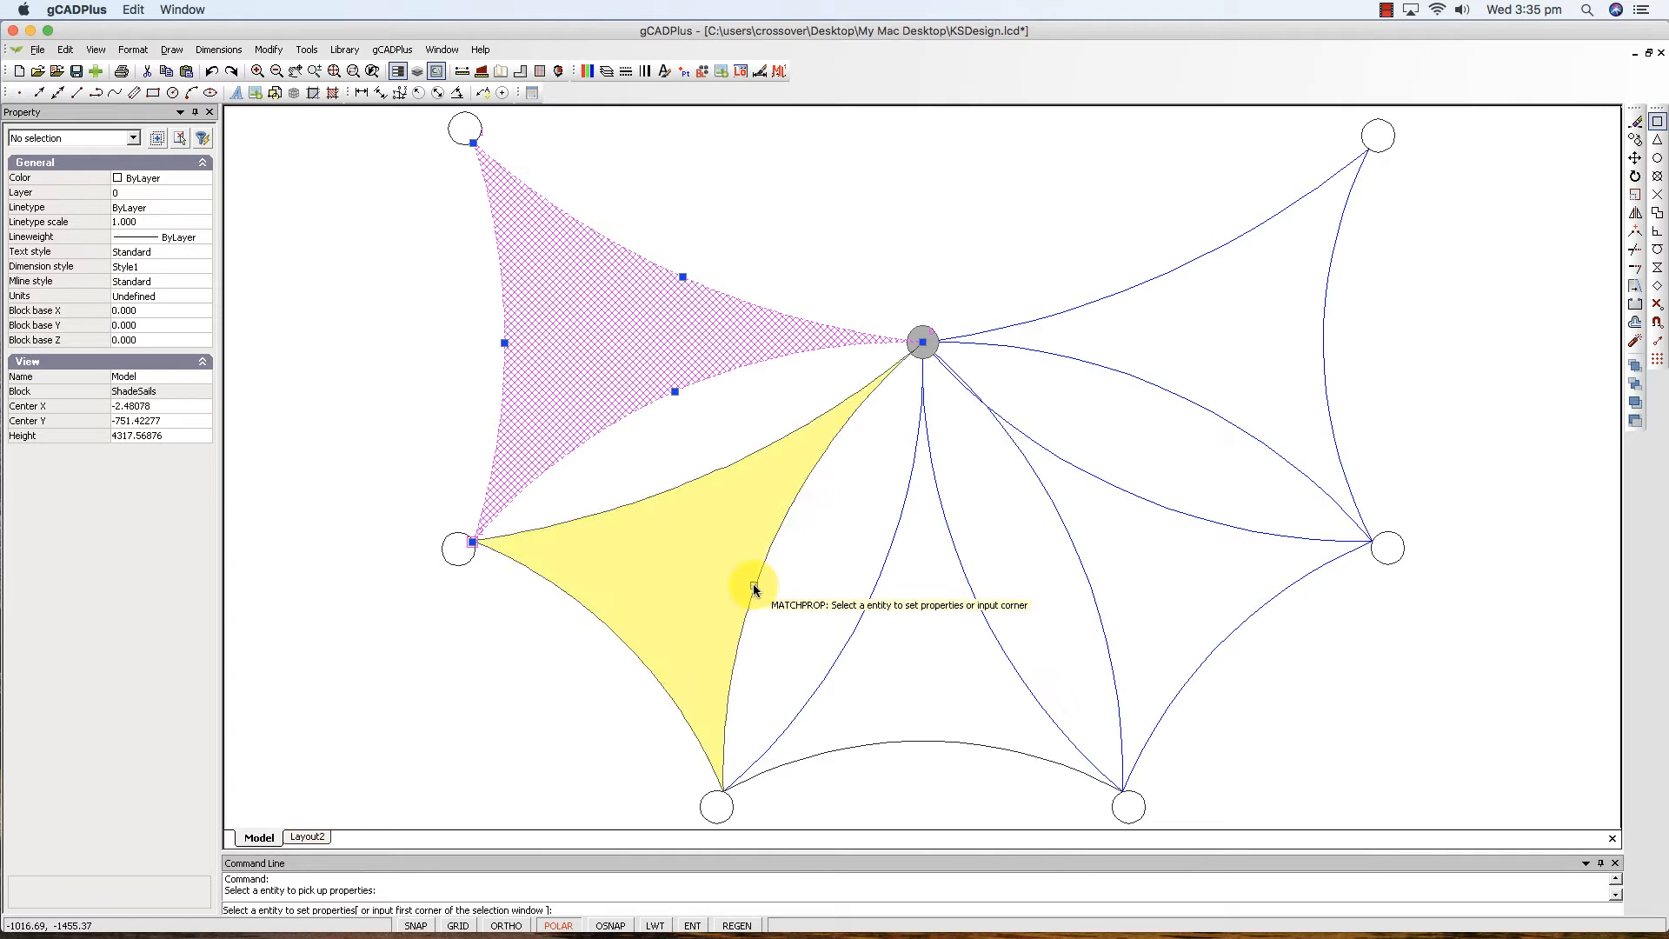
{"action": "key", "text": "Return"}
{"action": "left_click", "coordinate": [686, 570]}
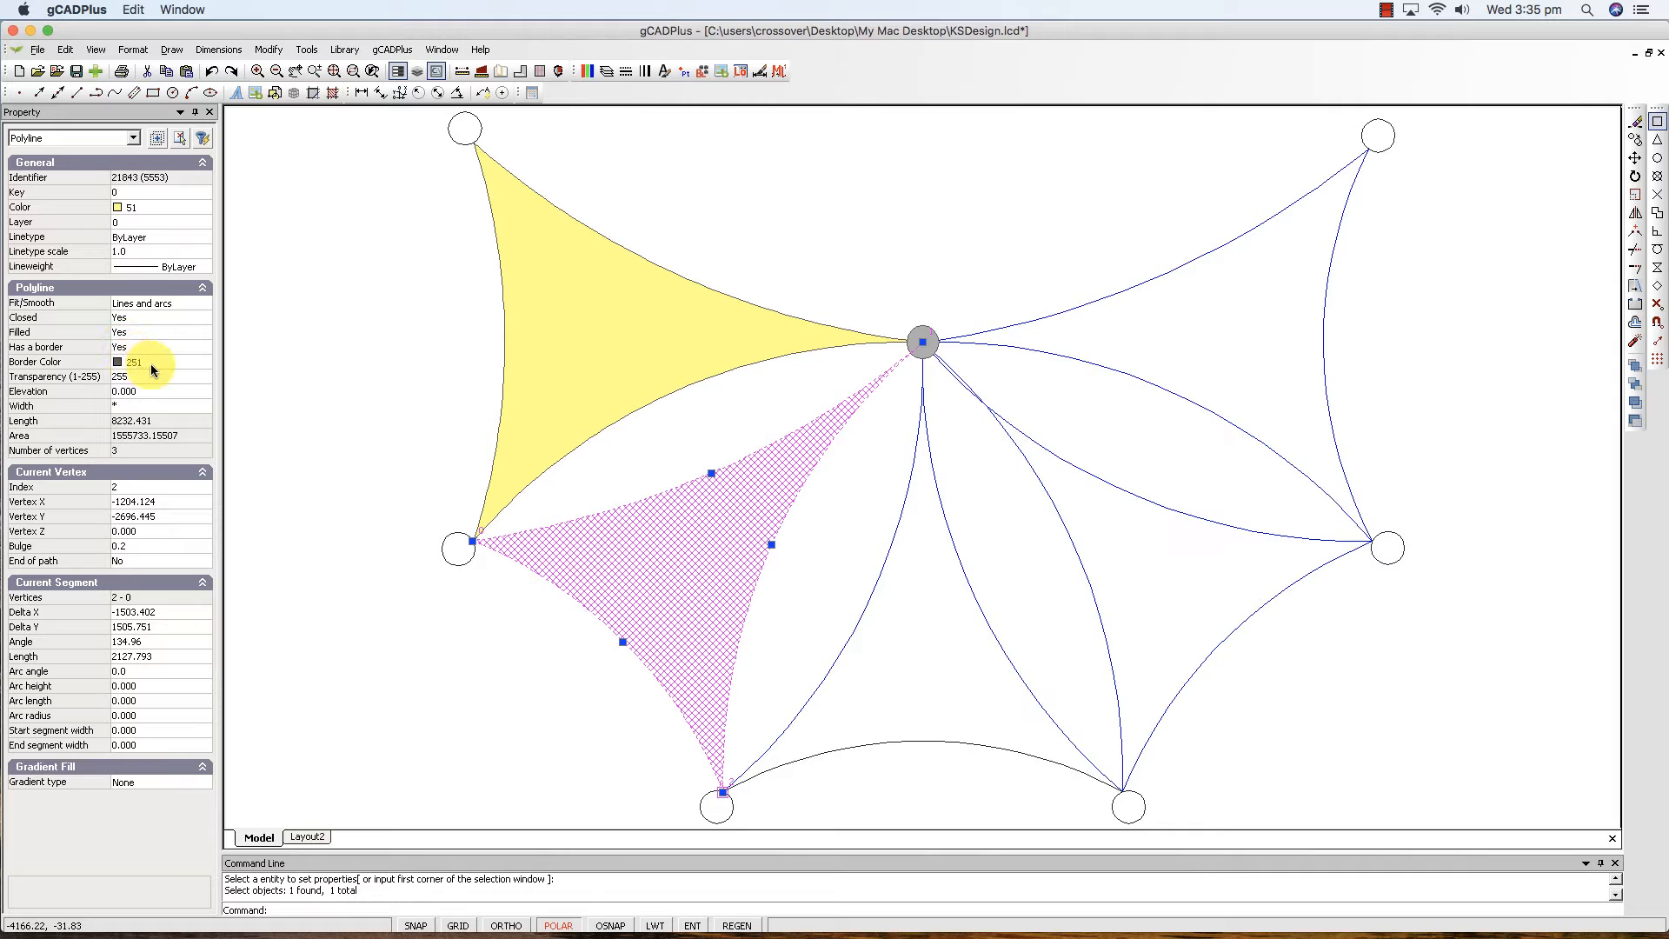
{"action": "key", "text": "Escape"}
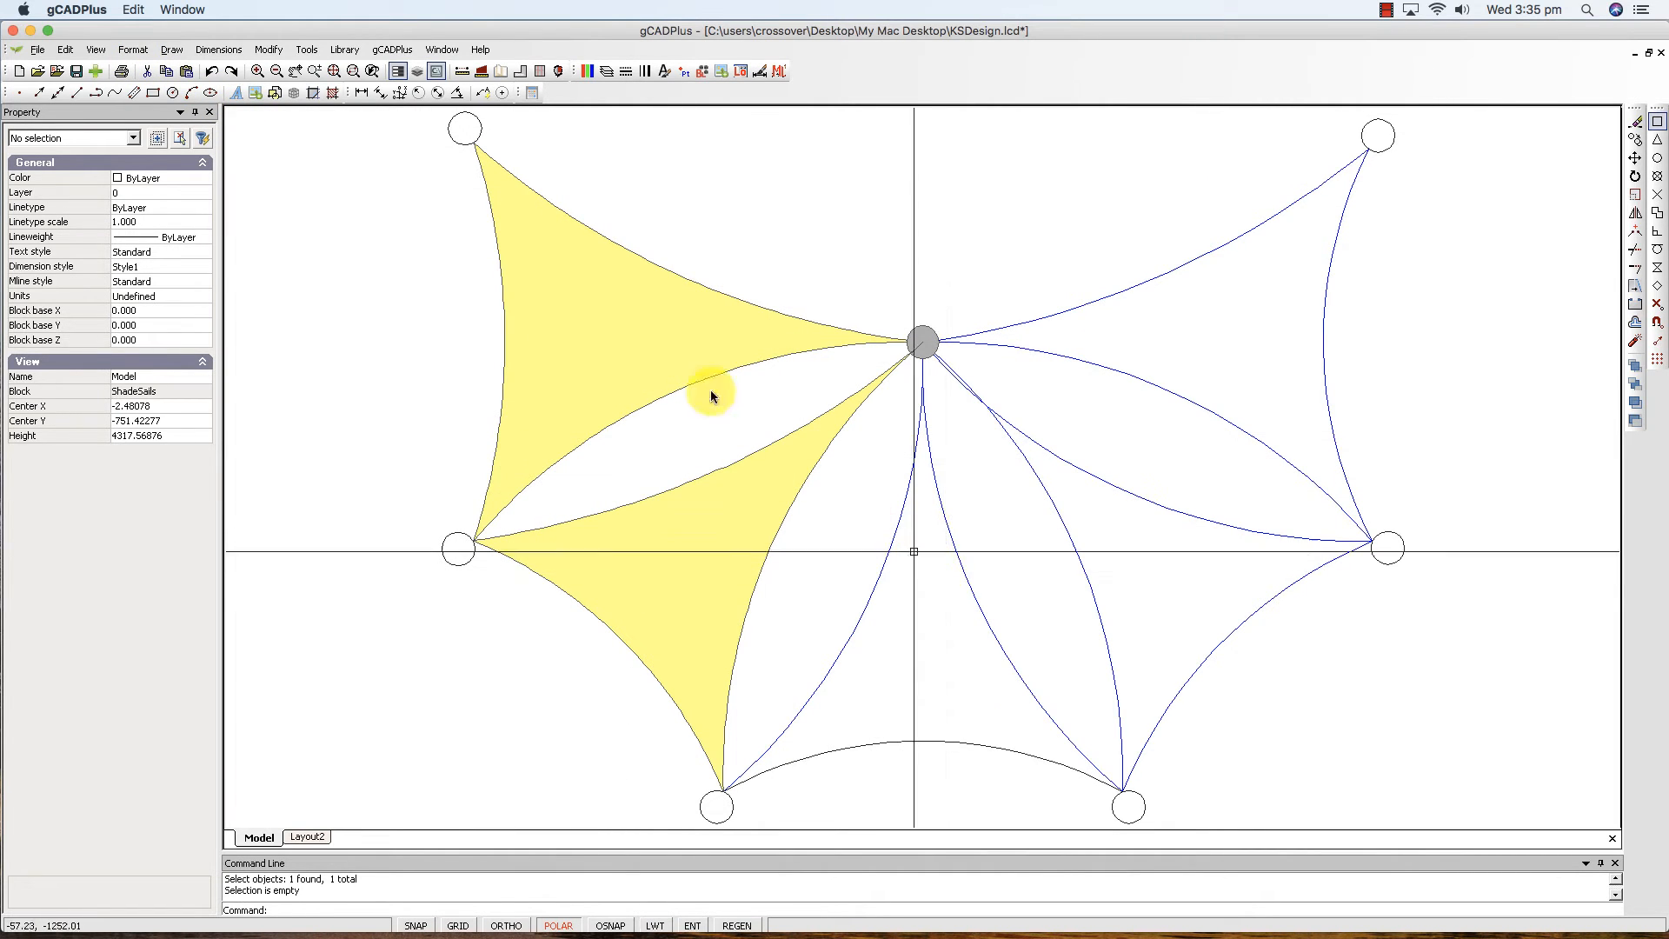
Set the drawing's background color to black and look over the two filled sails.
{"action": "left_click", "coordinate": [95, 52]}
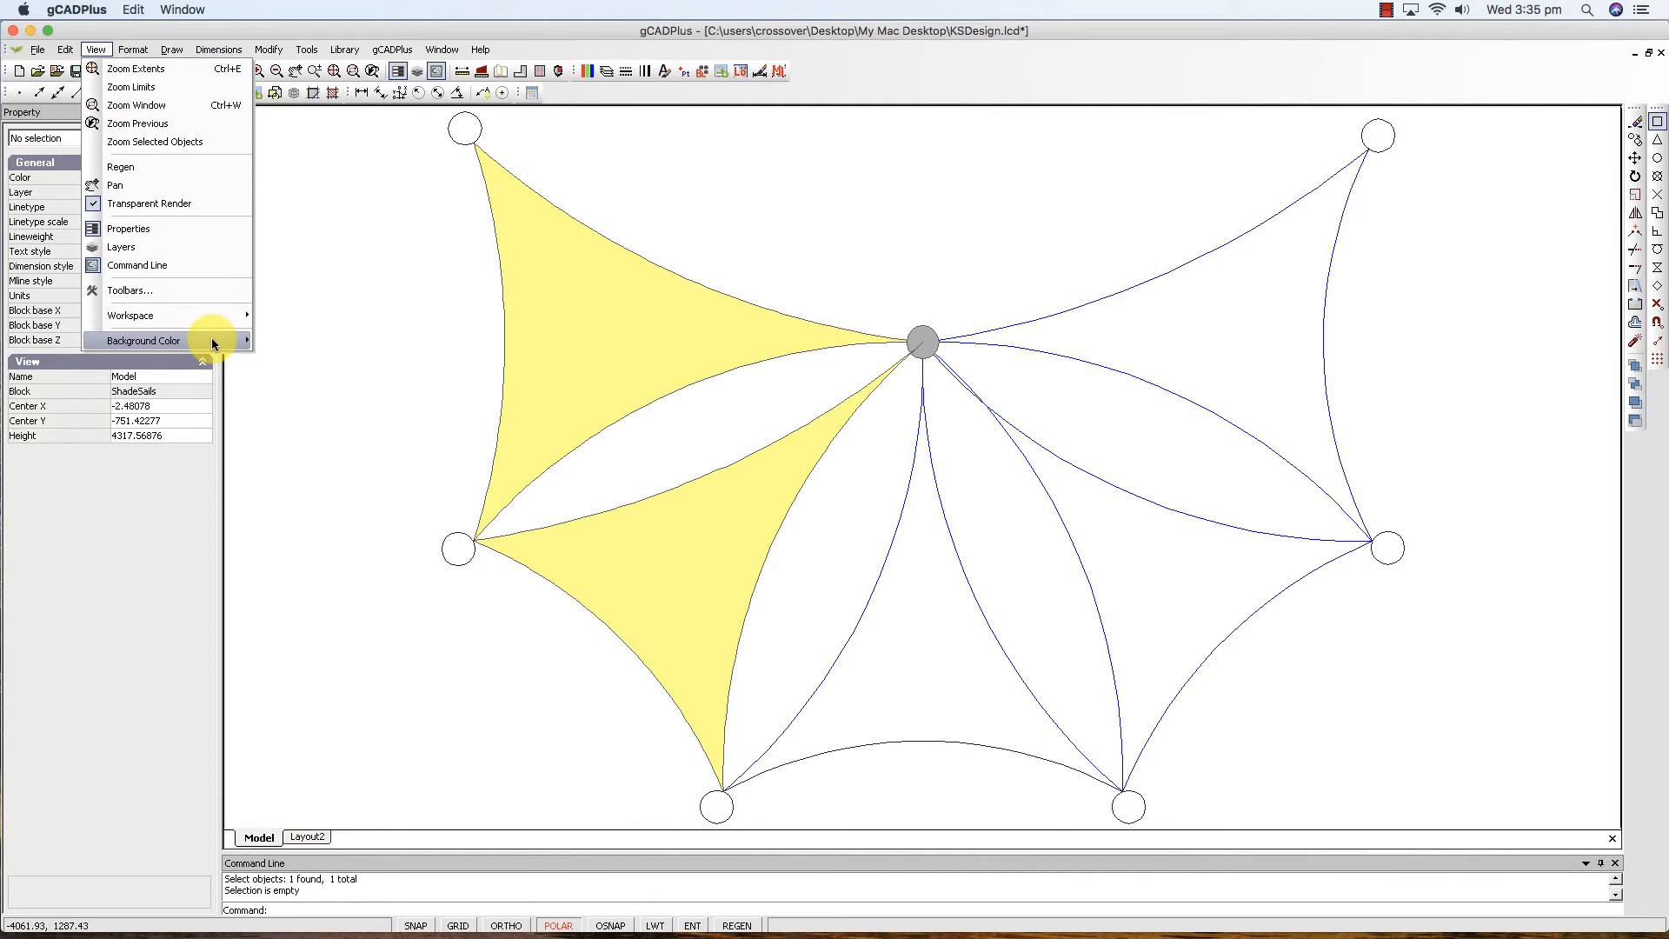
{"action": "mouse_move", "coordinate": [211, 339]}
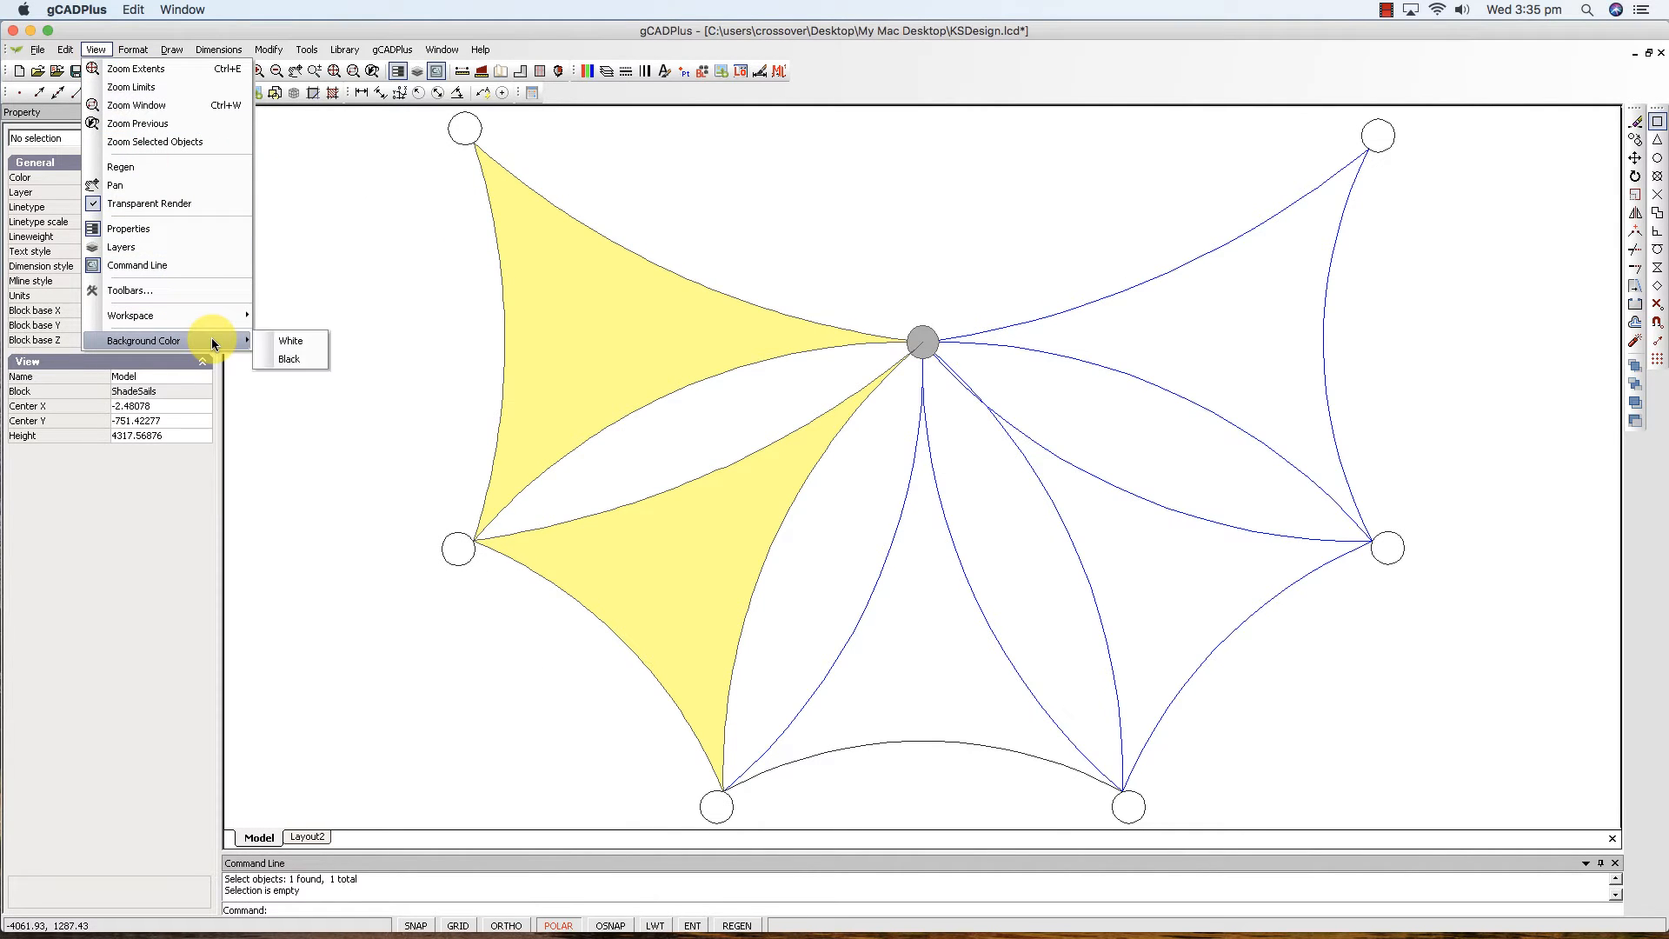
{"action": "left_click", "coordinate": [287, 360]}
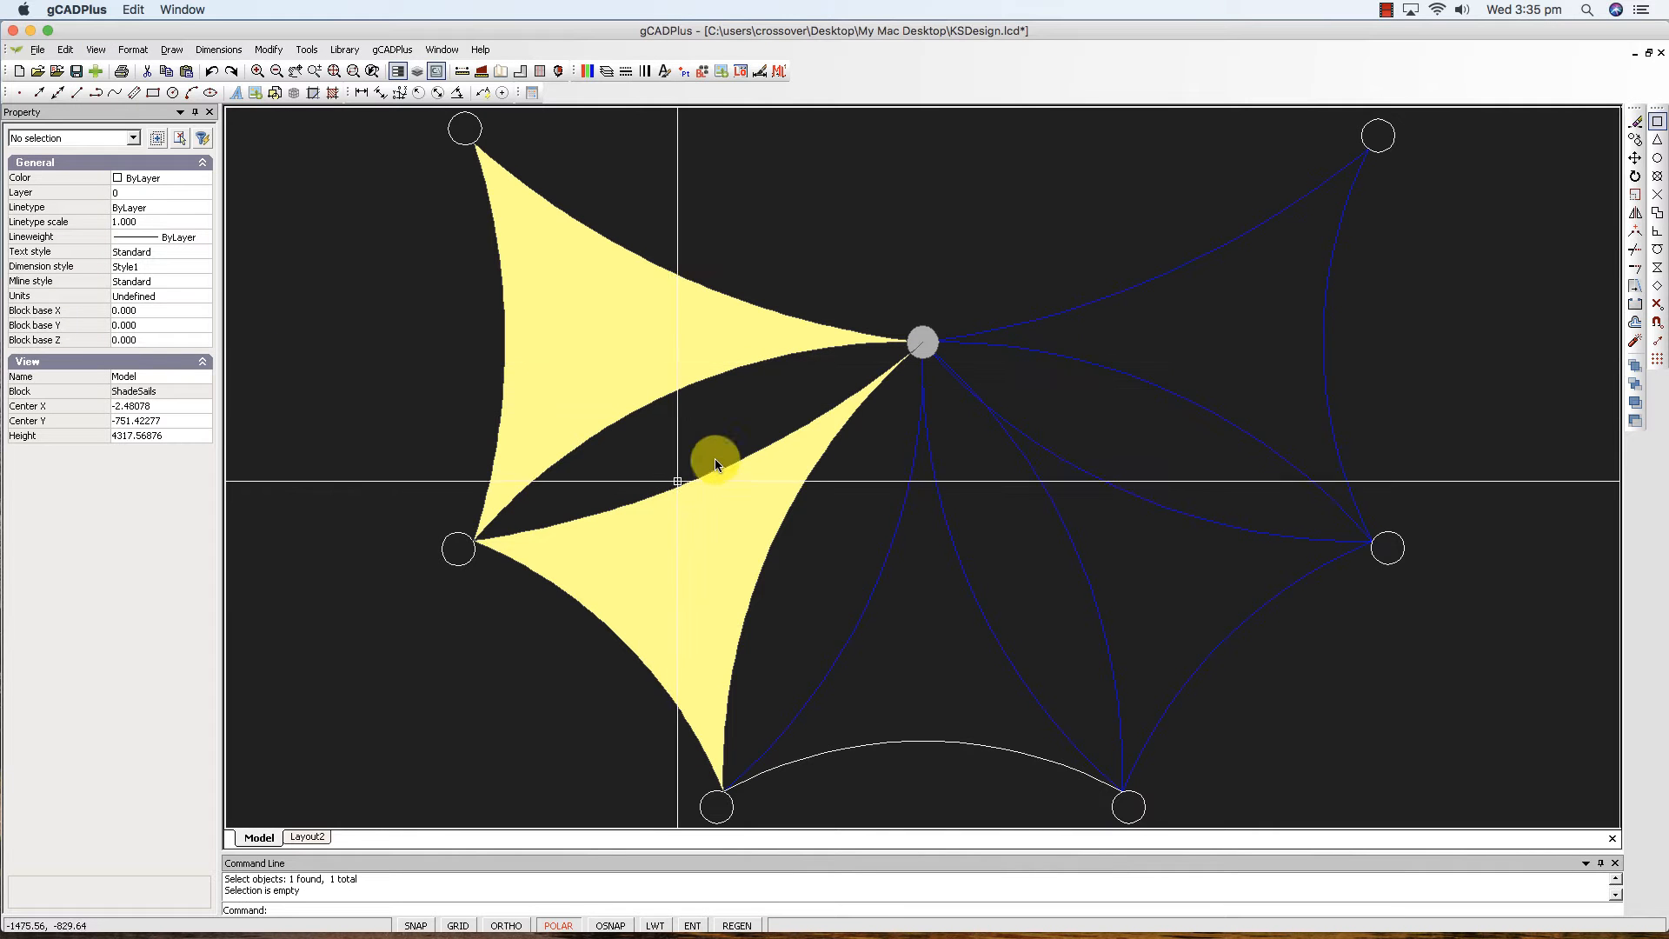
{"action": "scroll", "coordinate": [916, 608], "scroll_direction": "up", "scroll_amount": 2}
{"action": "scroll", "coordinate": [917, 608], "scroll_direction": "down", "scroll_amount": 2}
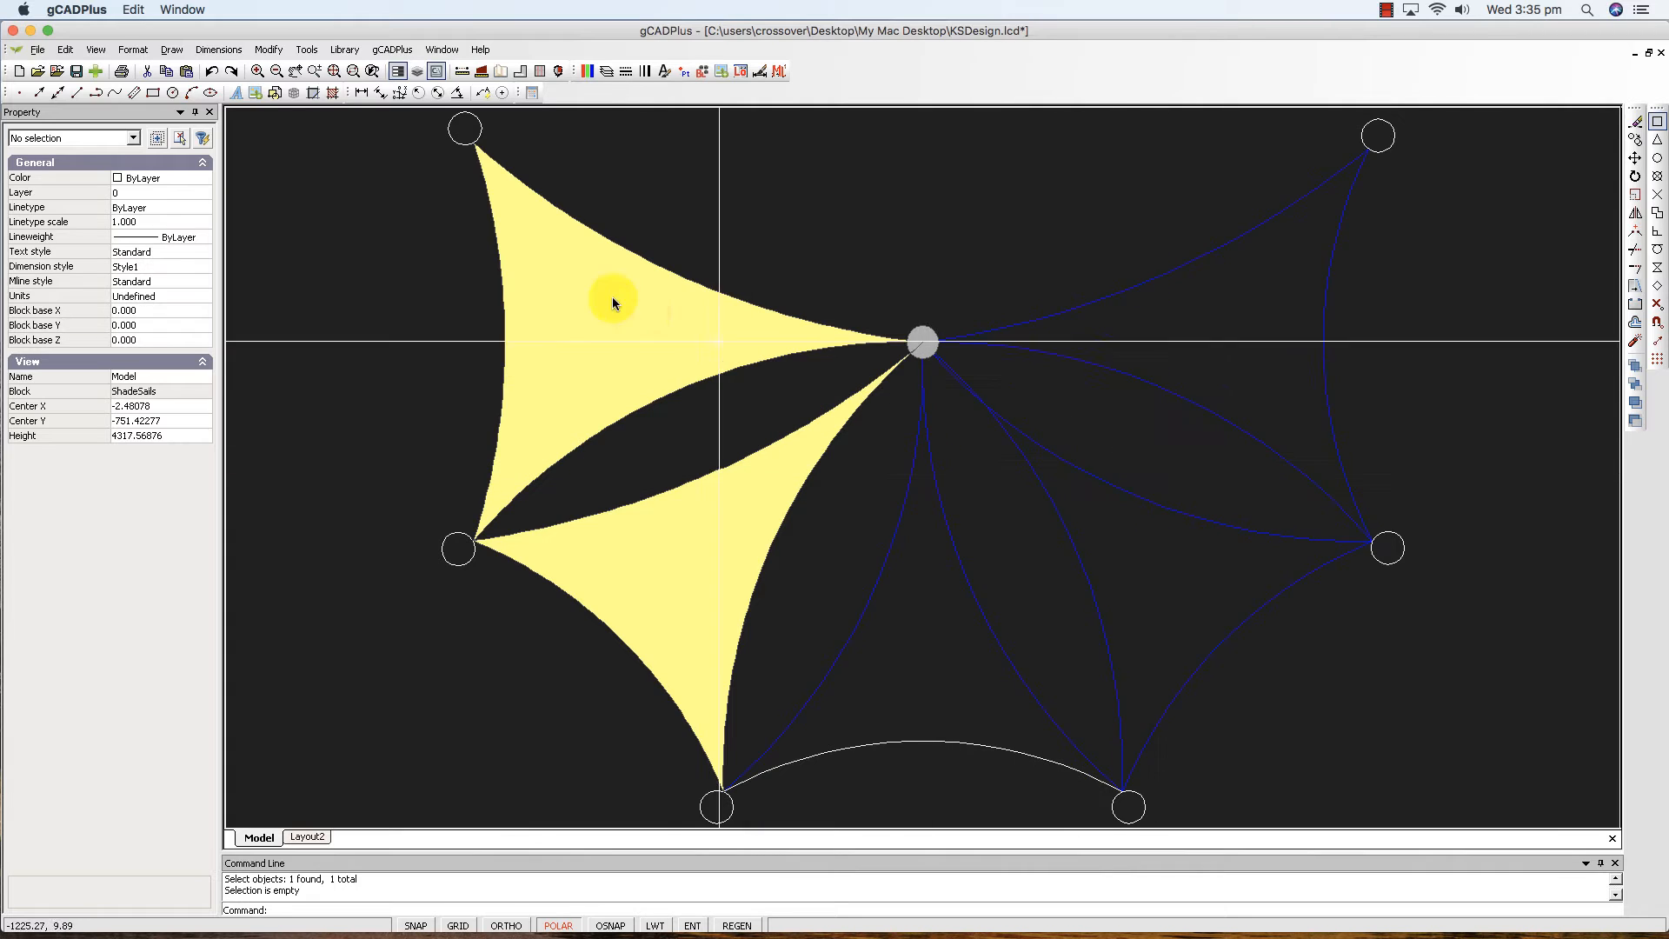
Set the drawing's background color back to white.
{"action": "left_click", "coordinate": [103, 52]}
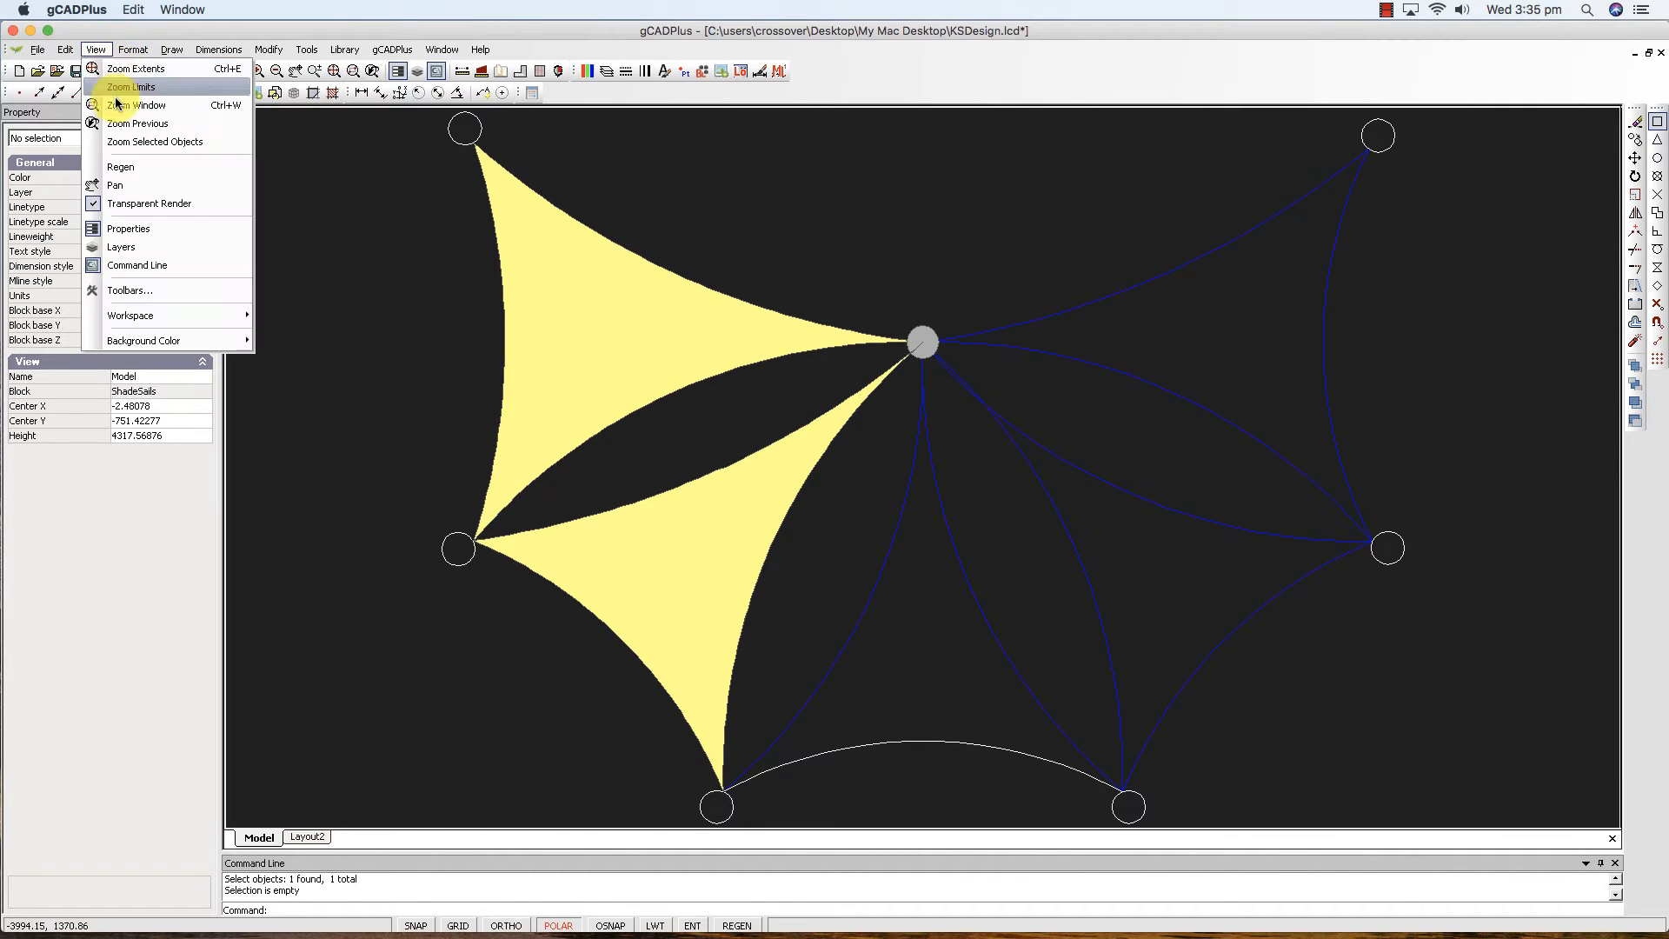
{"action": "mouse_move", "coordinate": [224, 343]}
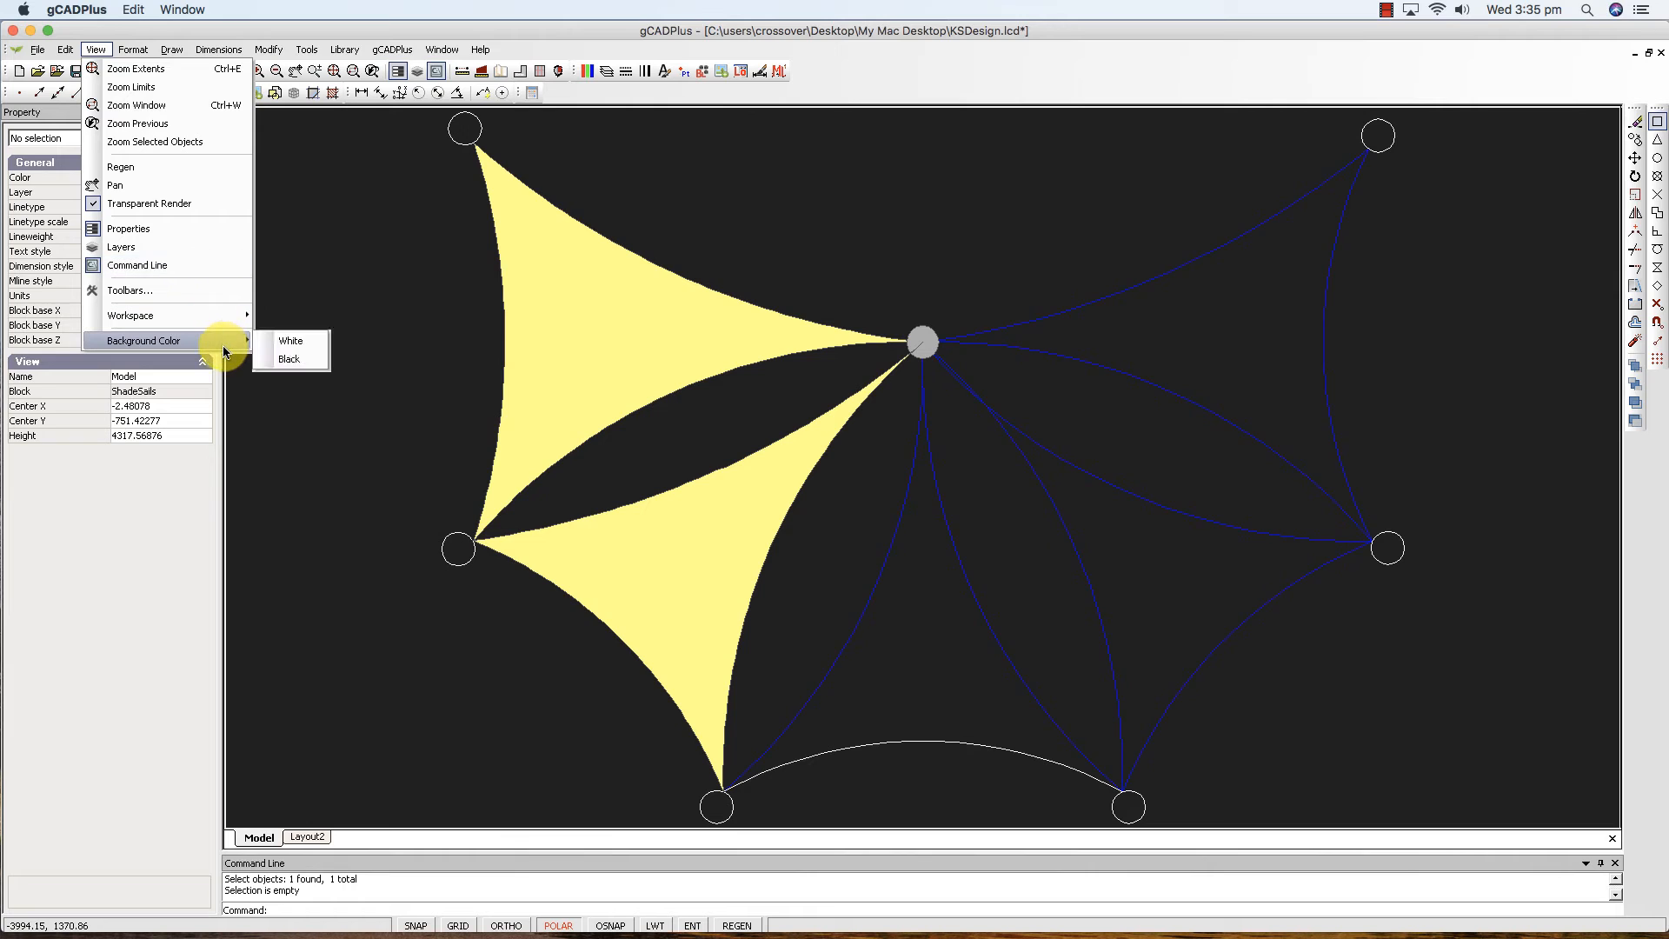
{"action": "left_click", "coordinate": [290, 344]}
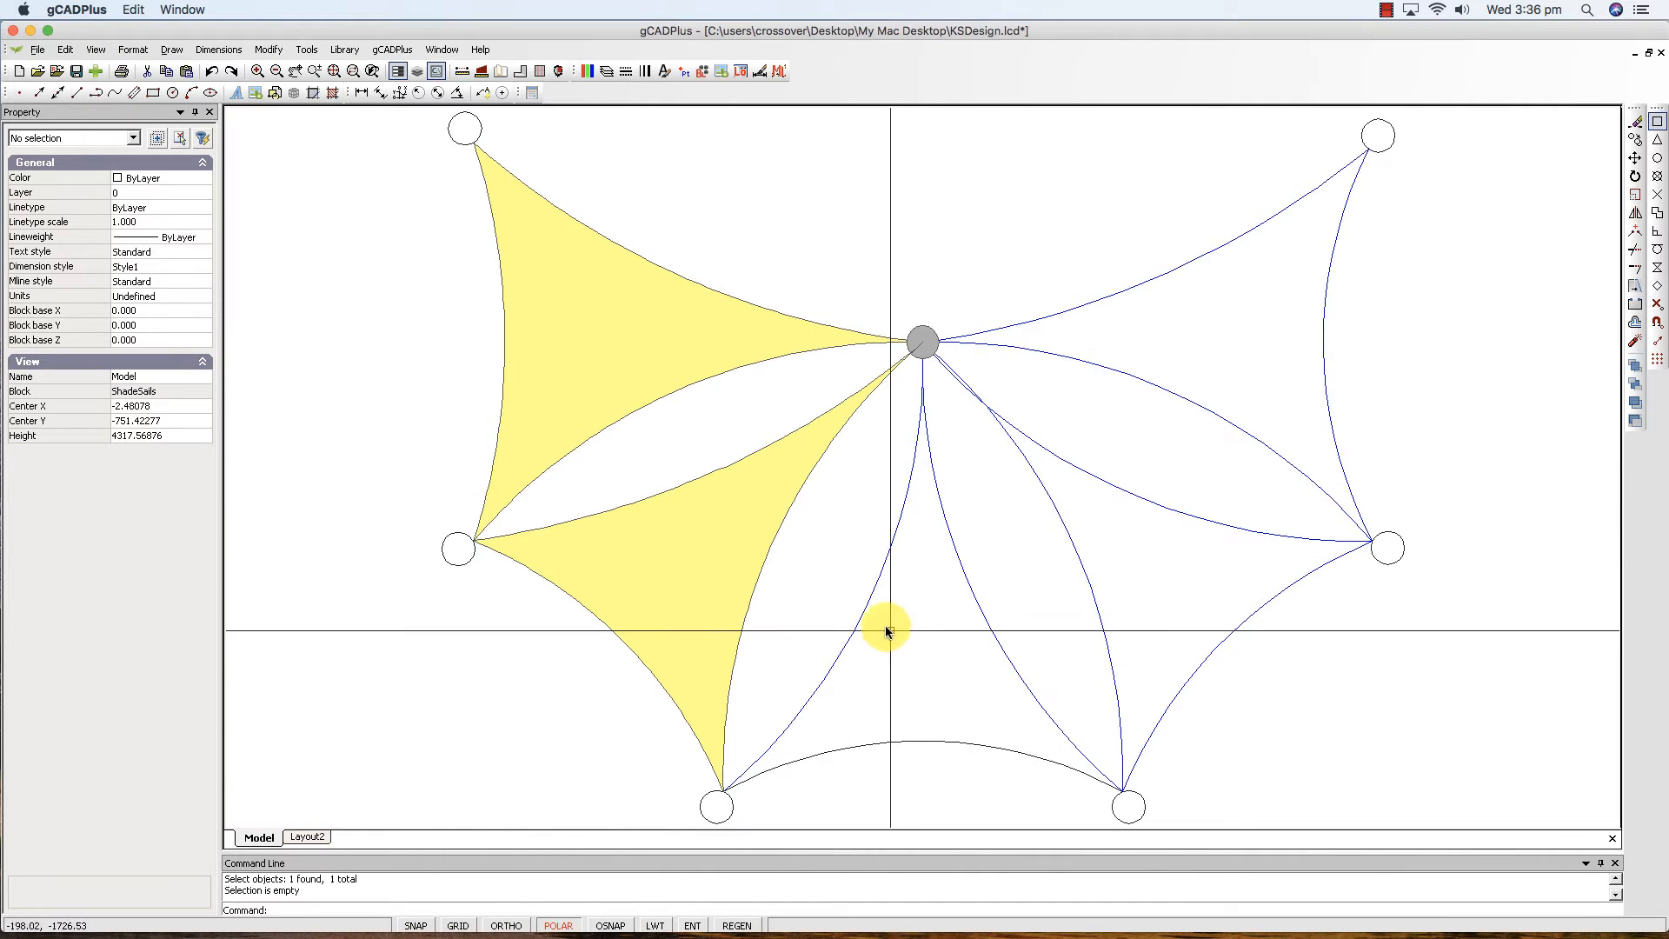
Join the three arcs outlining the bottom-centre sail into one closed polyline.
{"action": "left_click", "coordinate": [859, 615]}
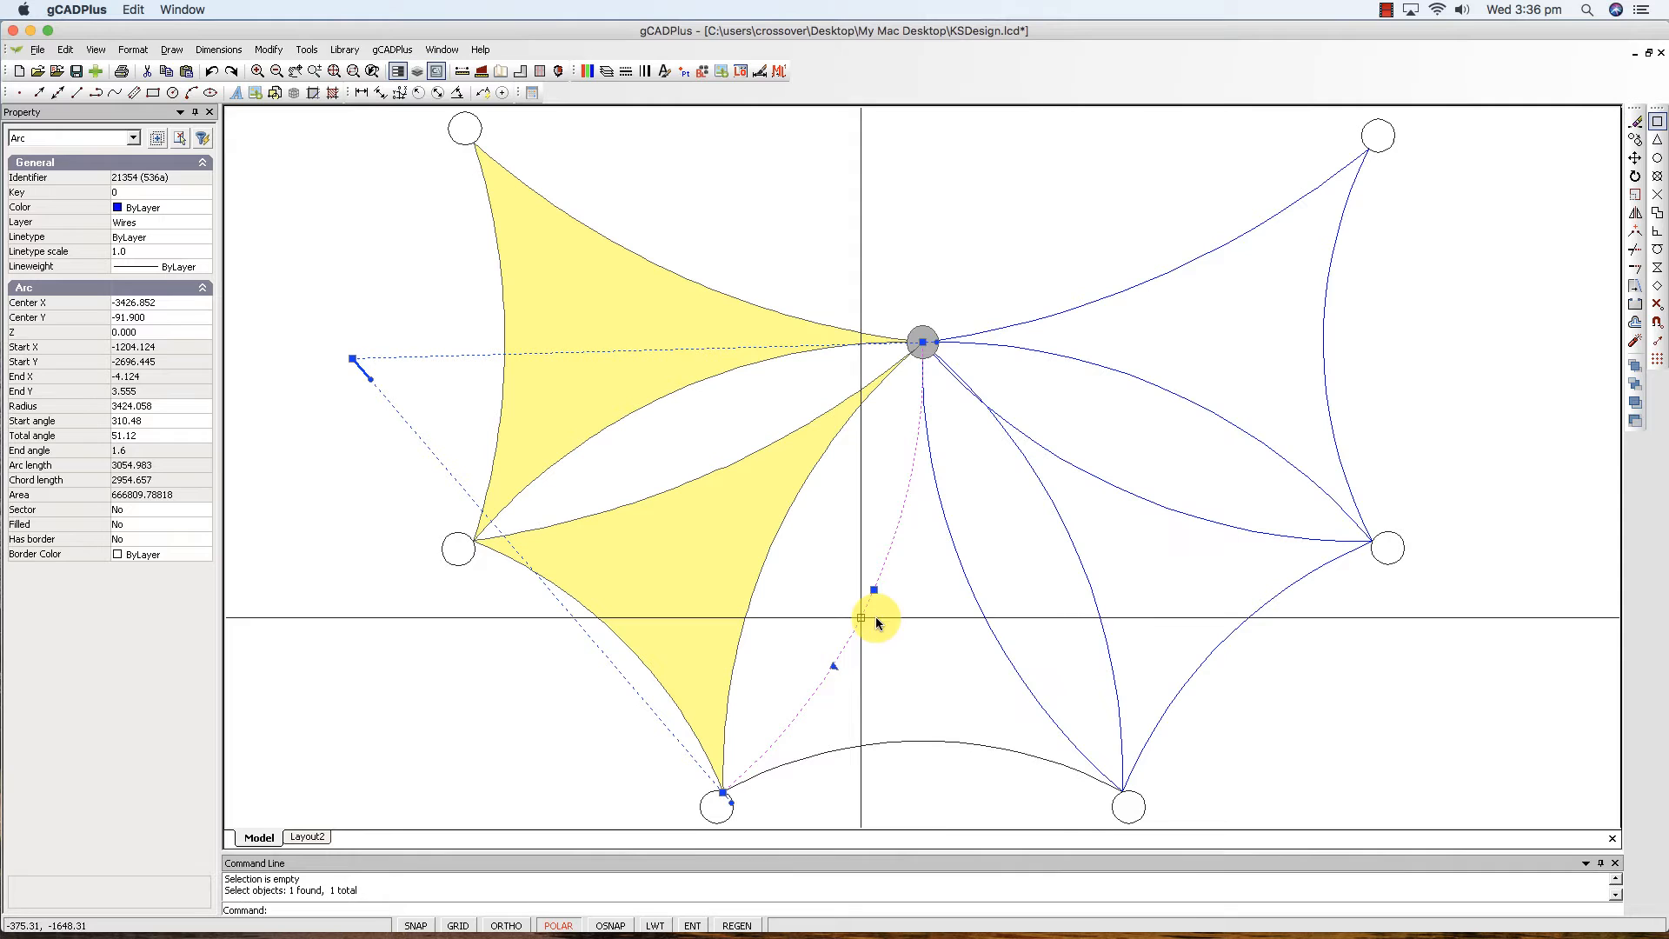
{"action": "left_click", "coordinate": [980, 619]}
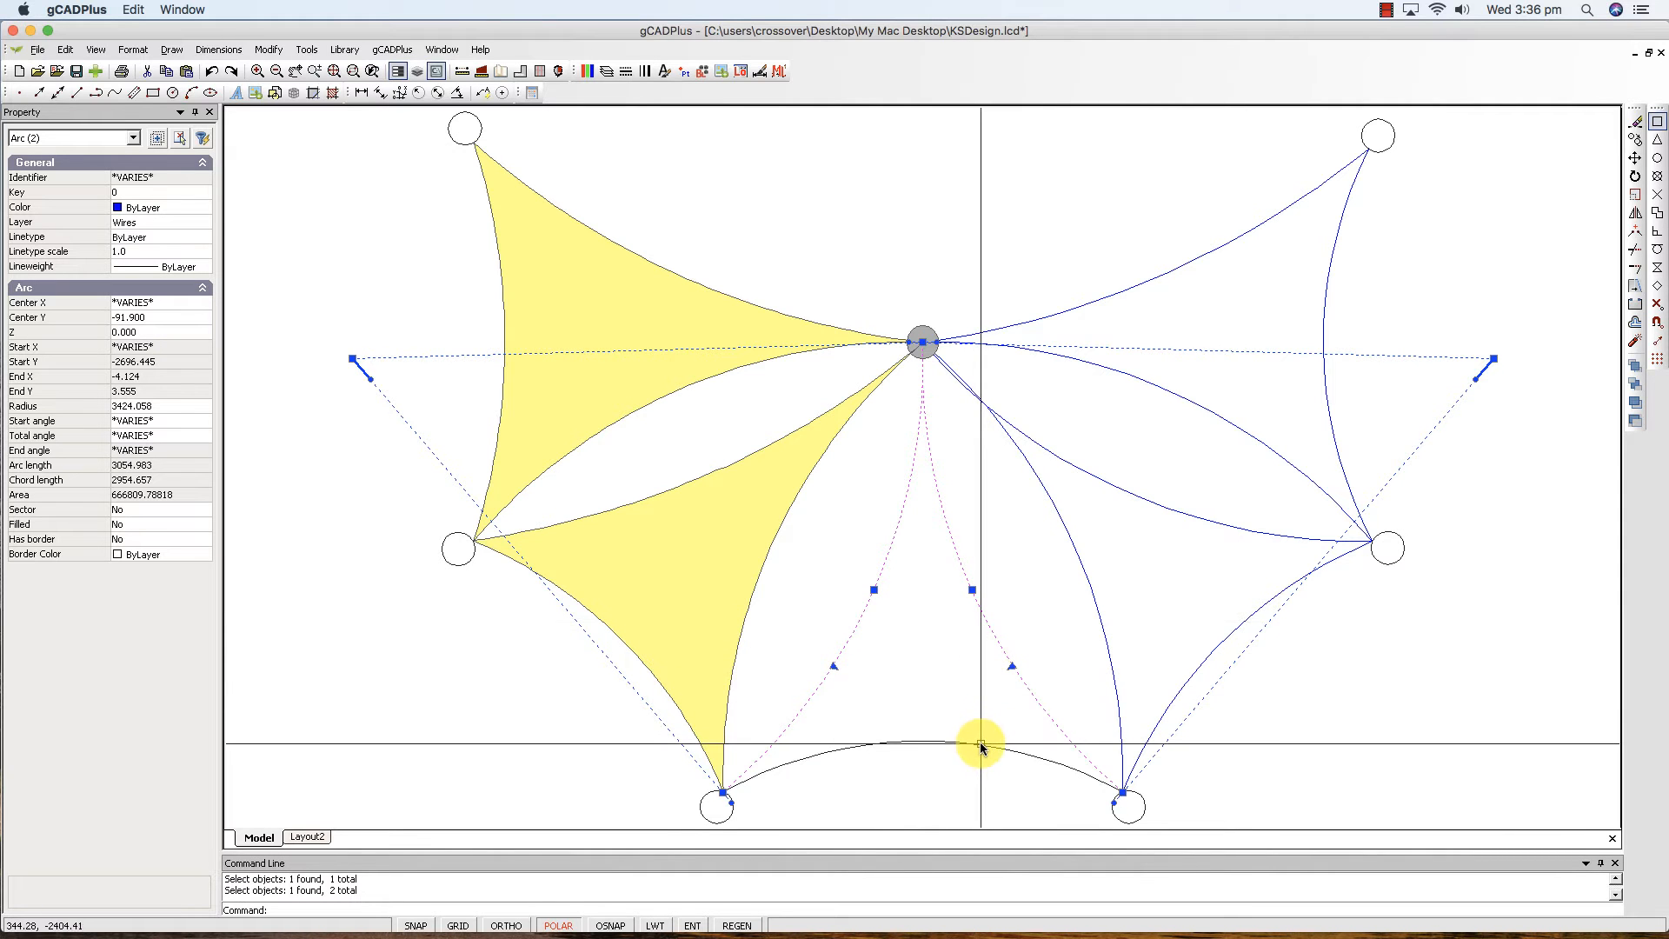
{"action": "left_click", "coordinate": [970, 737]}
{"action": "right_click", "coordinate": [963, 715]}
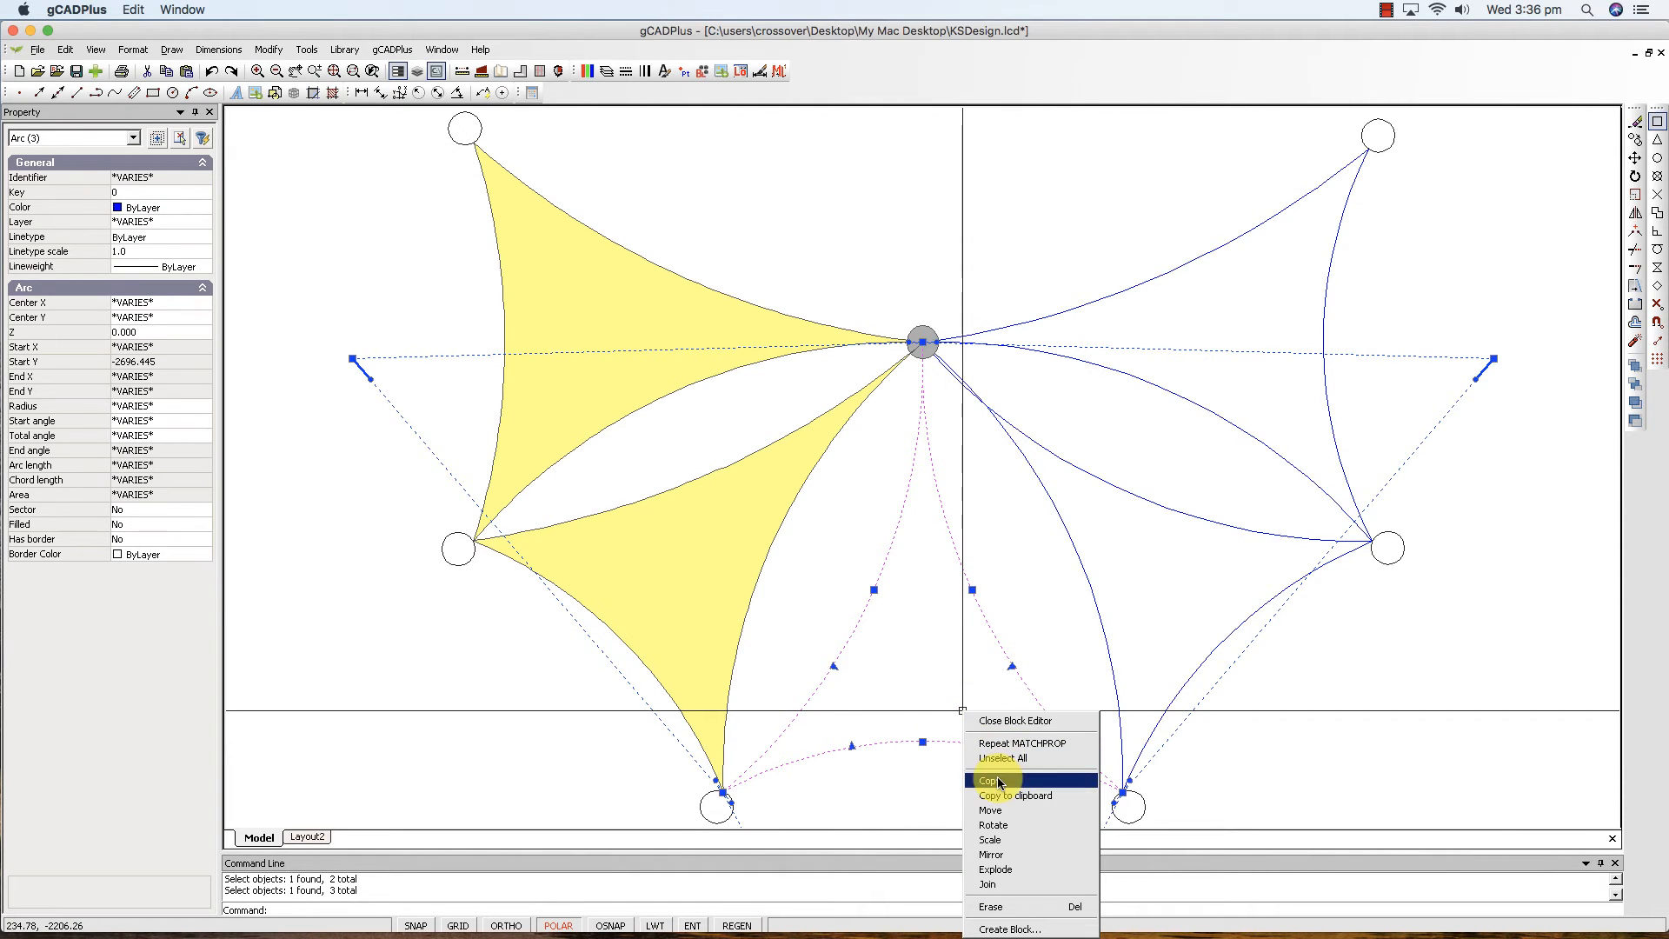
{"action": "left_click", "coordinate": [1025, 883]}
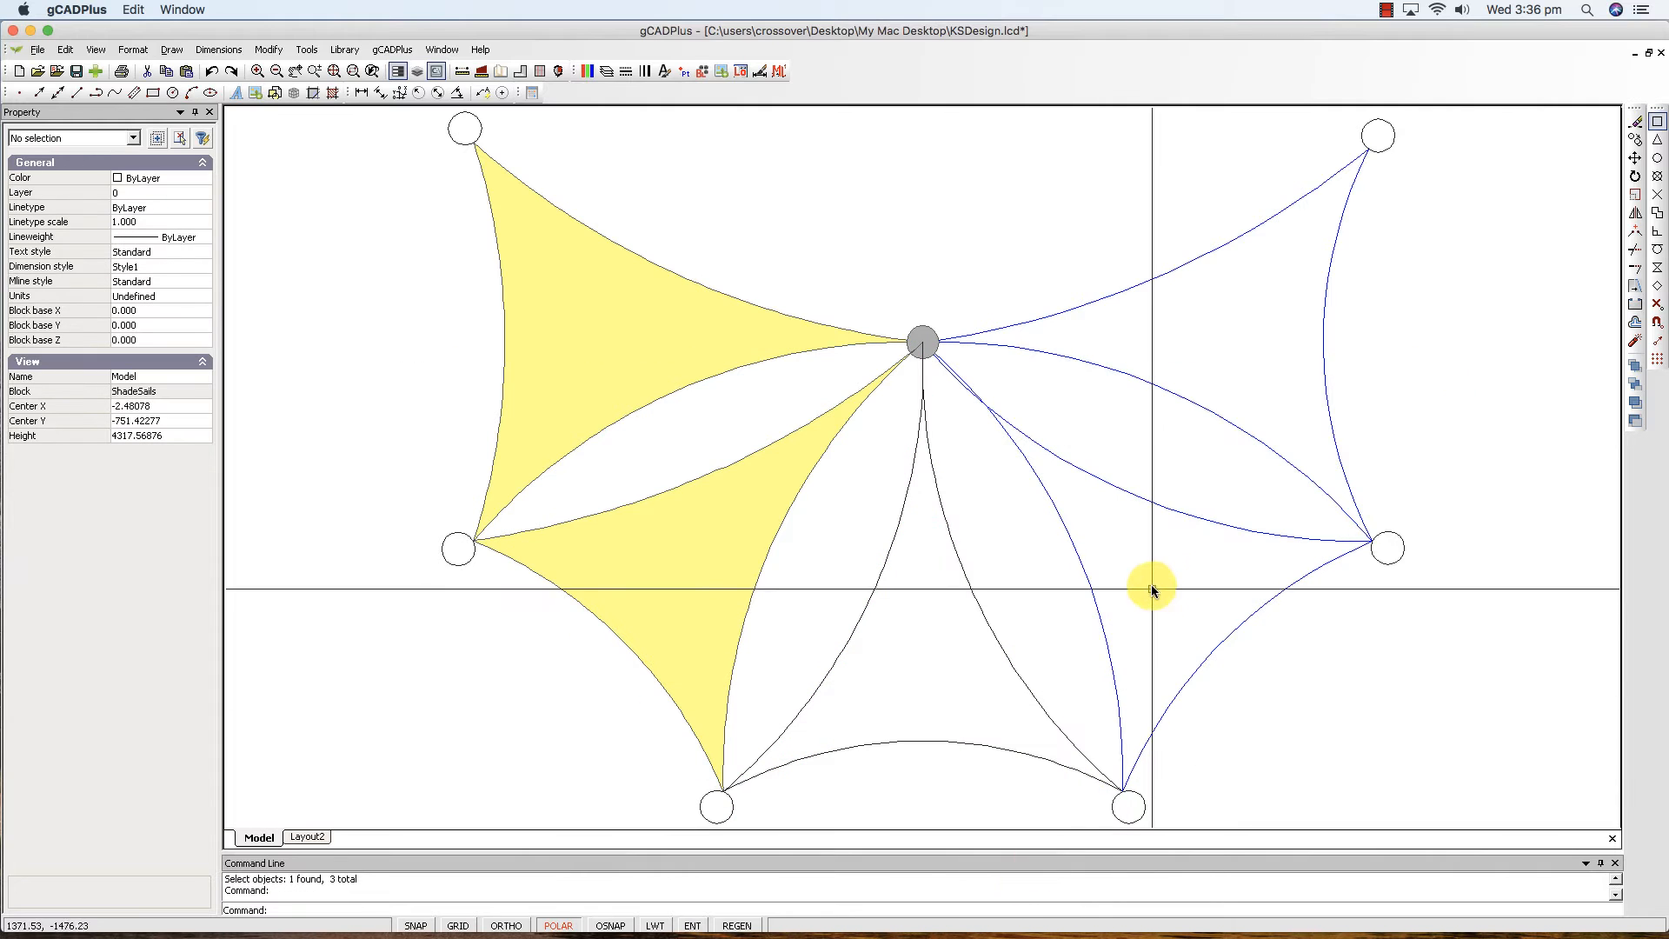
Join the three arcs outlining the lower-right sail into one closed polyline.
{"action": "left_click", "coordinate": [1097, 605]}
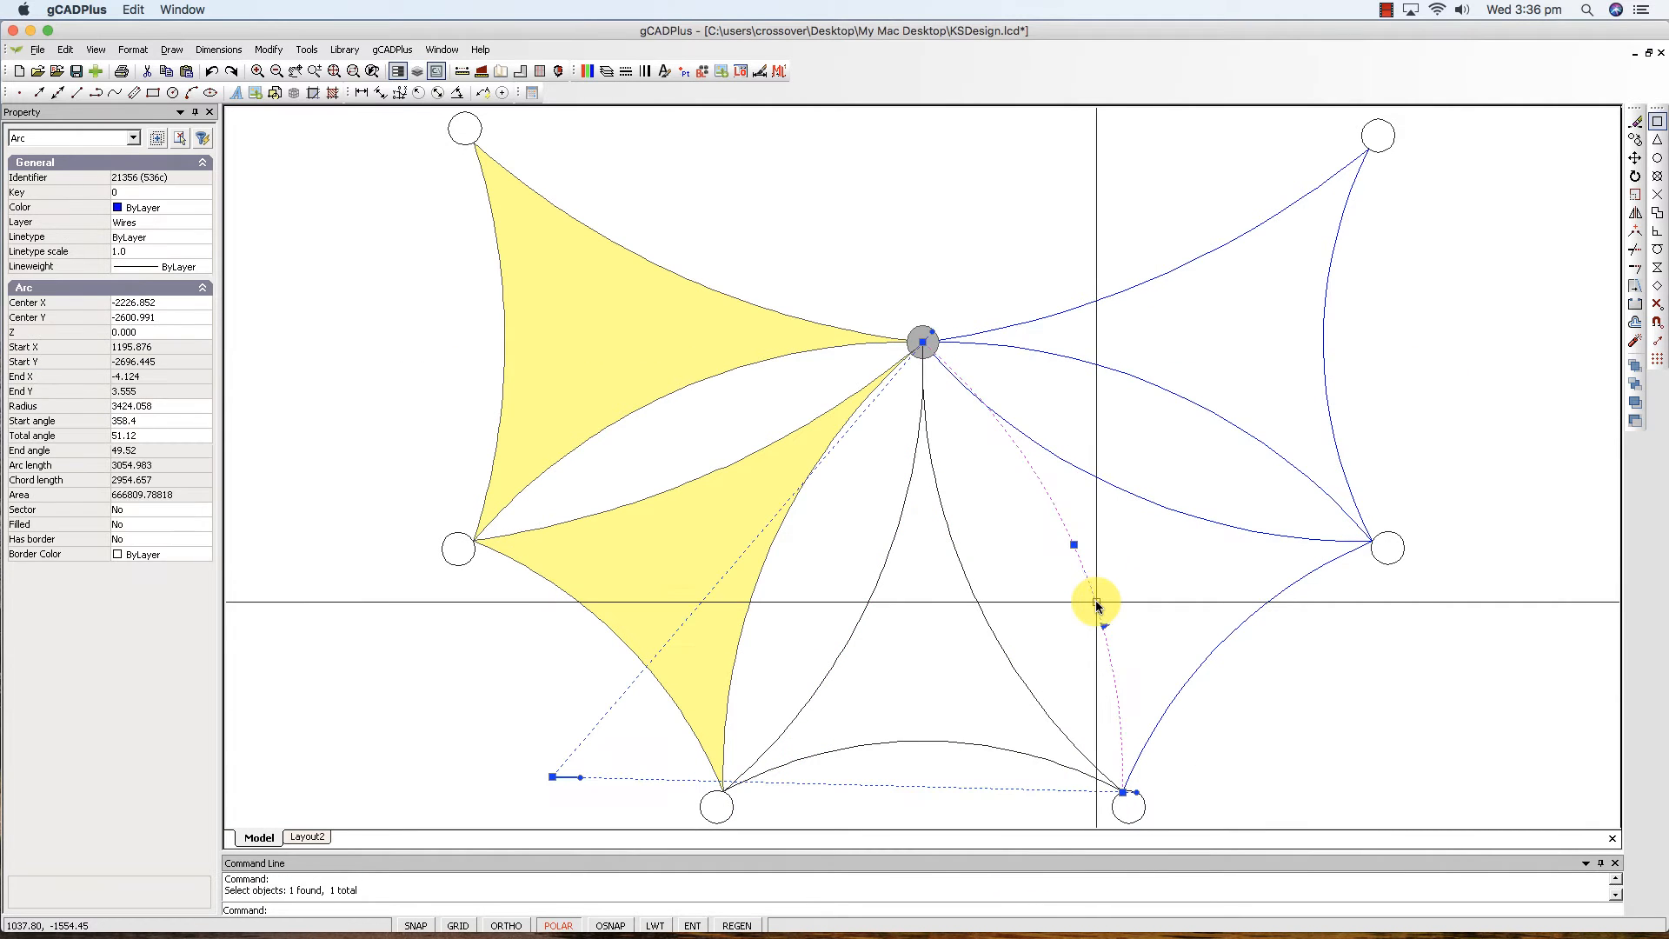
{"action": "left_click", "coordinate": [1209, 659]}
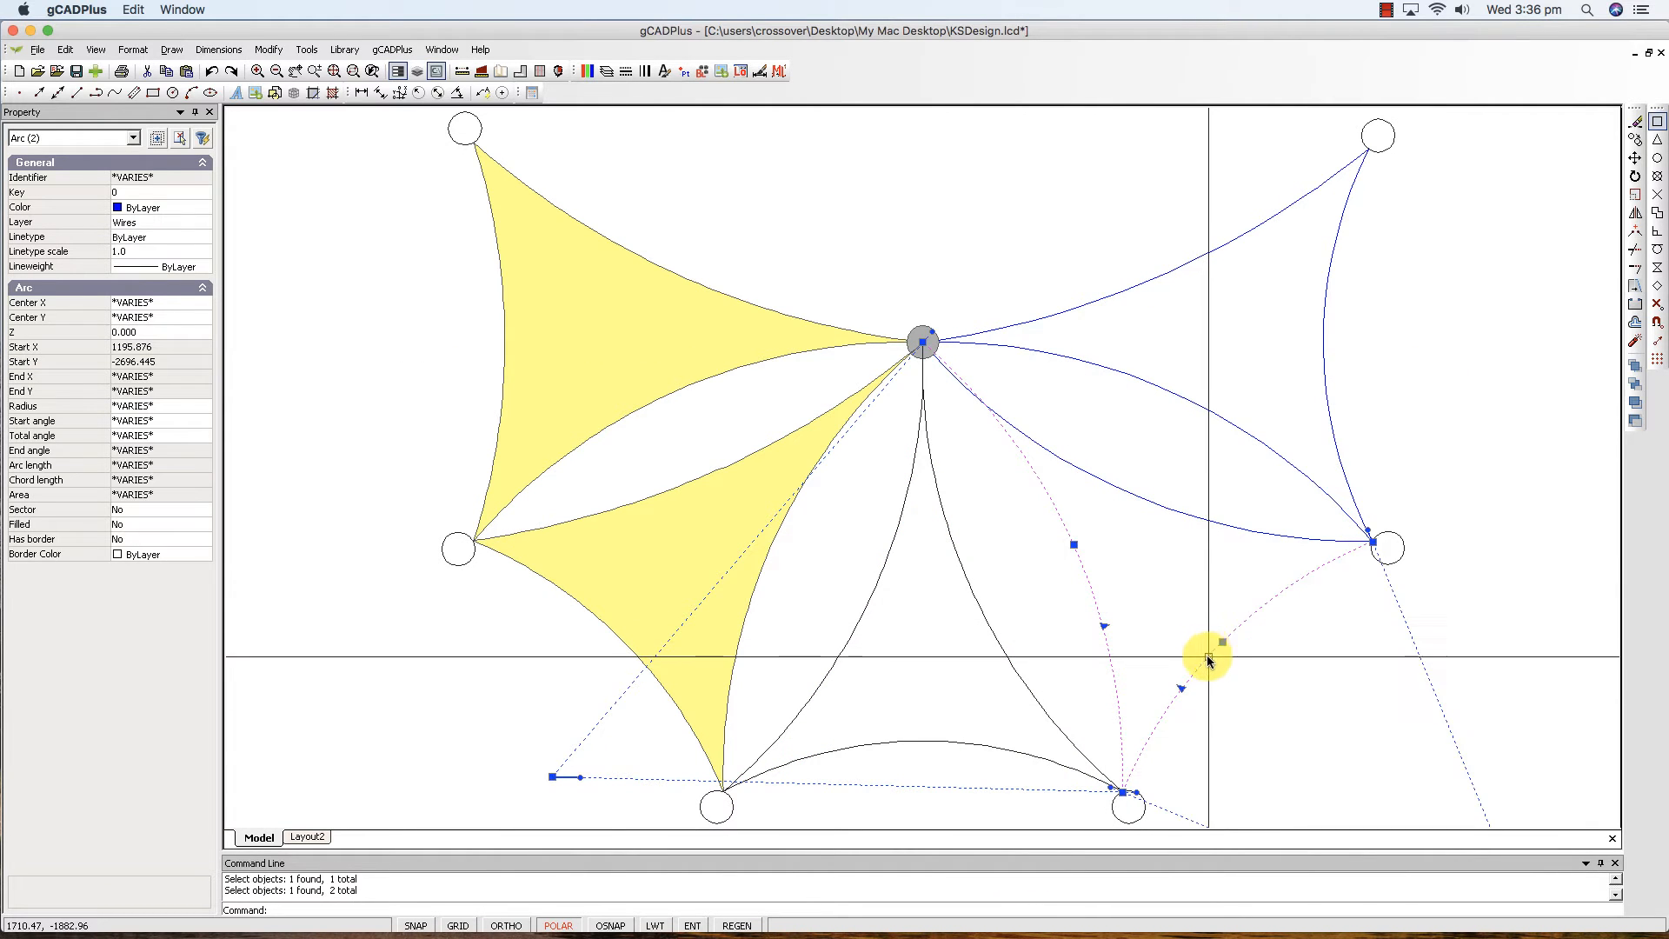
{"action": "left_click", "coordinate": [1196, 520]}
{"action": "right_click", "coordinate": [1178, 559]}
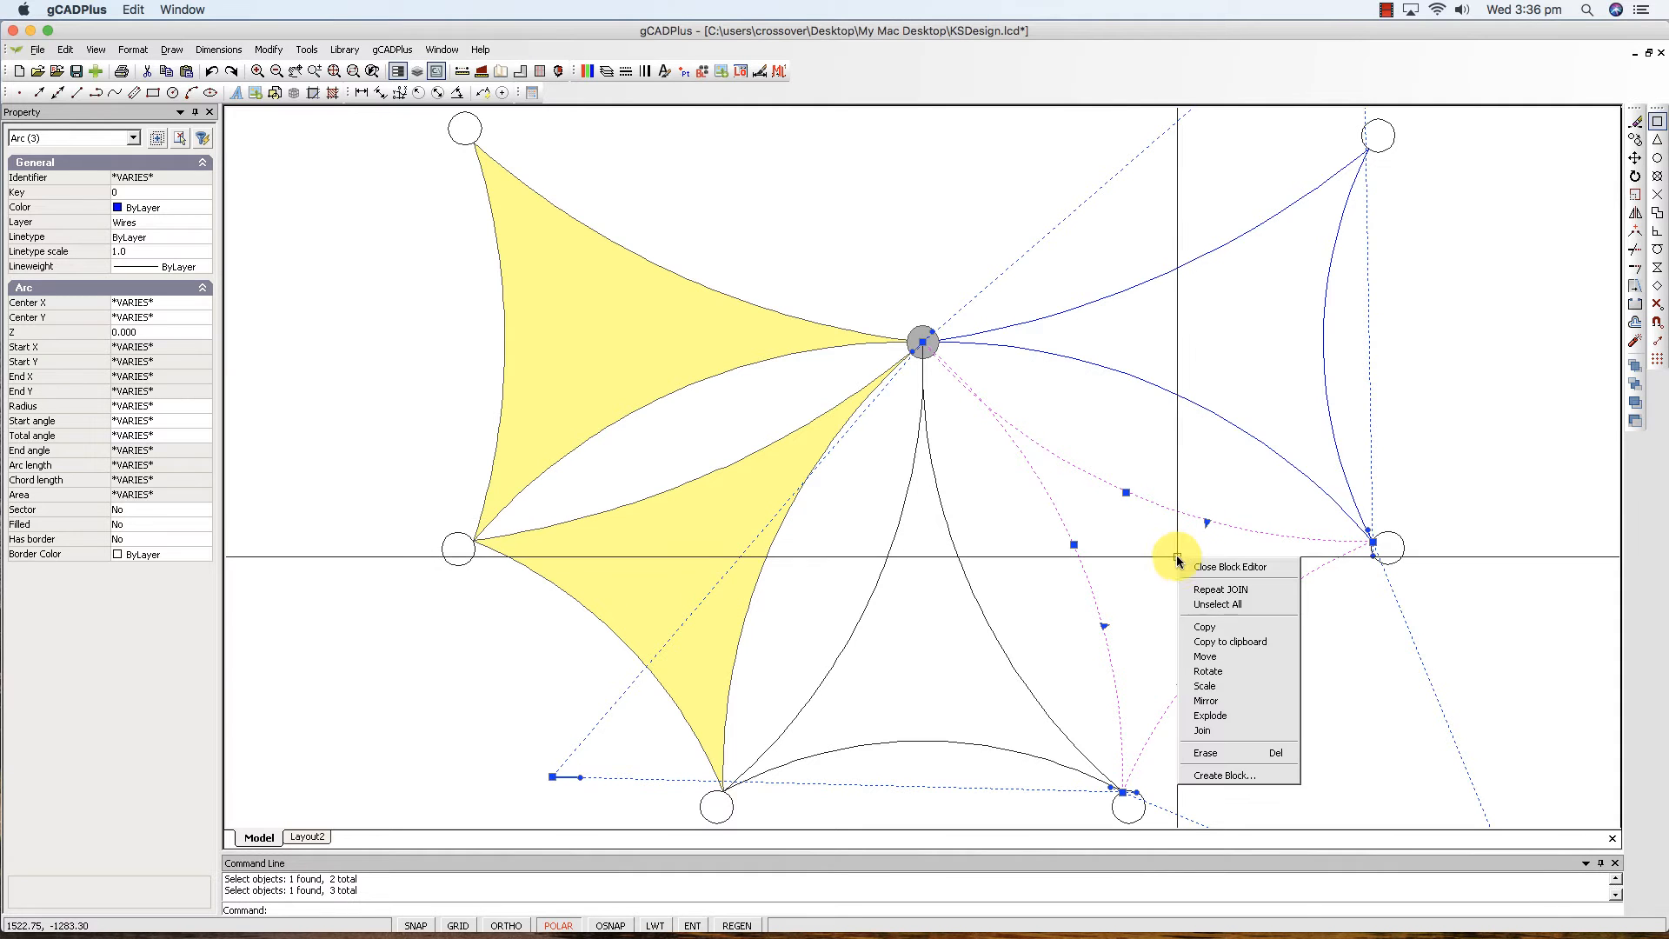
{"action": "left_click", "coordinate": [1206, 733]}
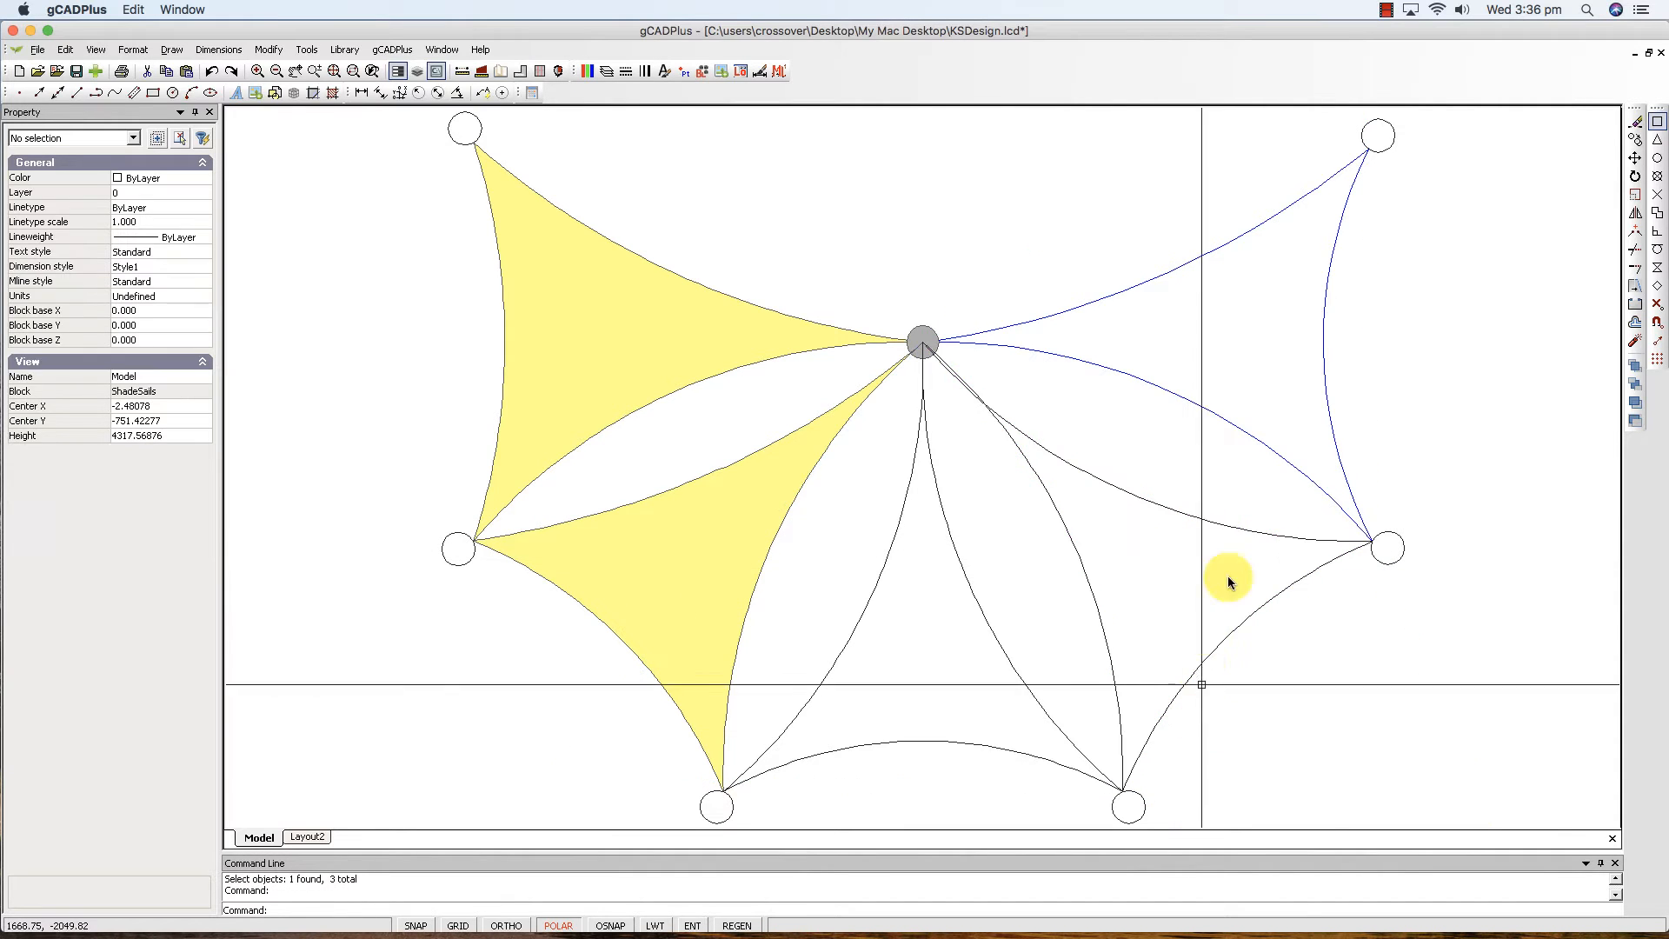
Join the three arcs outlining the upper-right sail into one closed polyline.
{"action": "left_click", "coordinate": [1274, 446]}
{"action": "left_click", "coordinate": [1323, 418]}
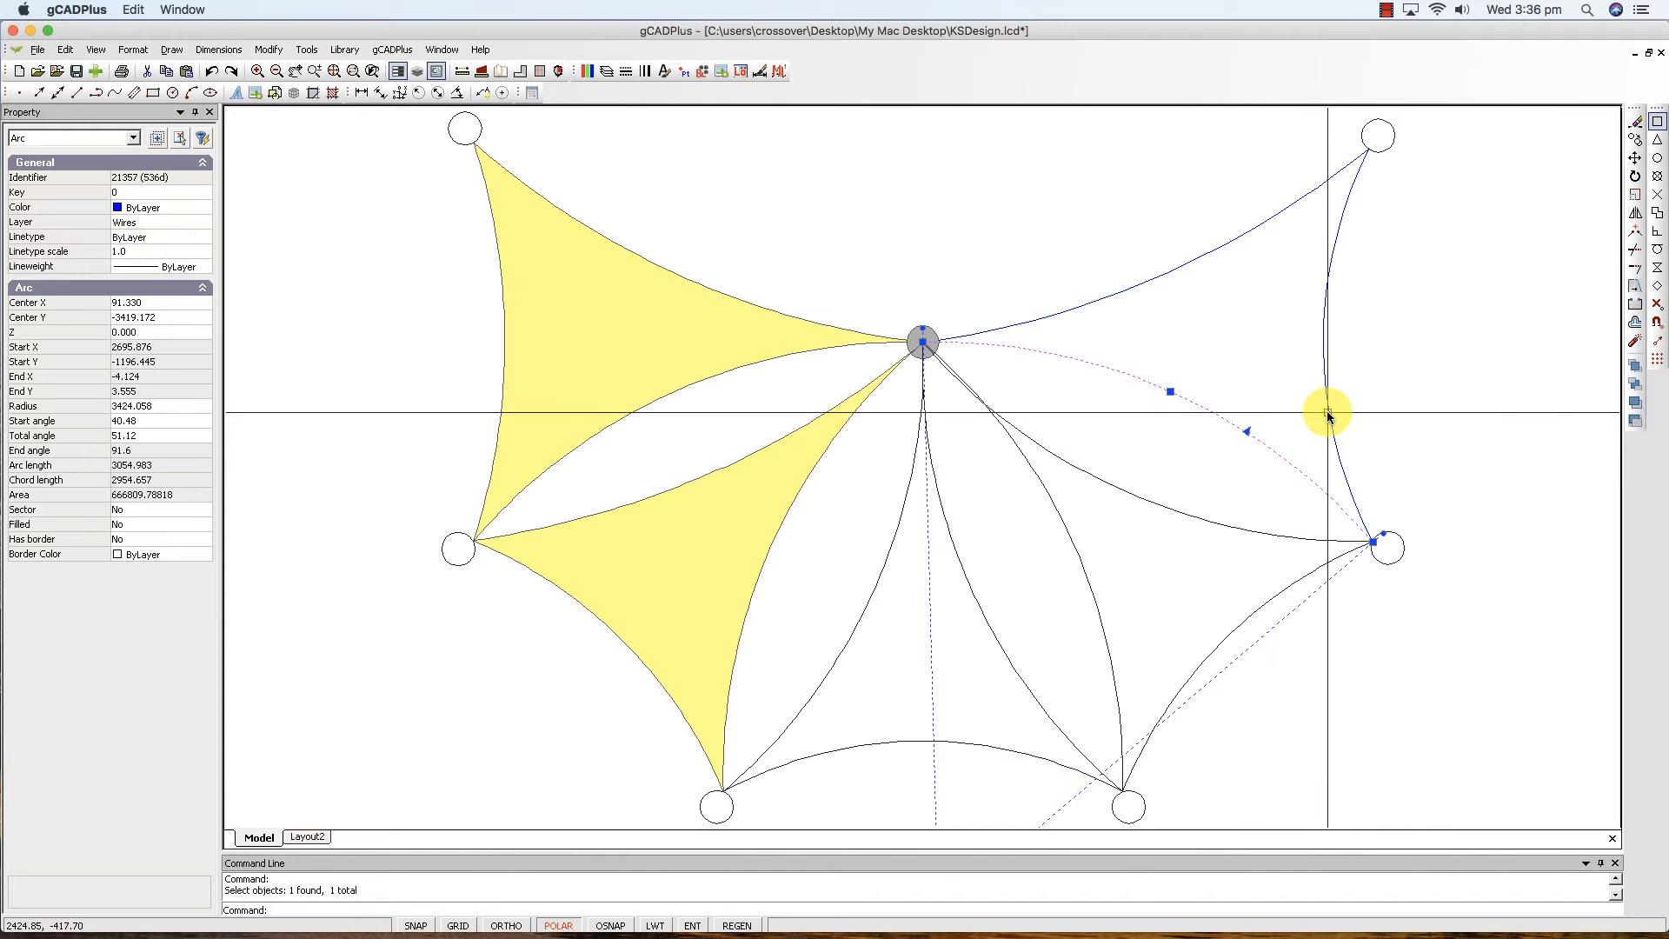
{"action": "left_click", "coordinate": [1145, 285]}
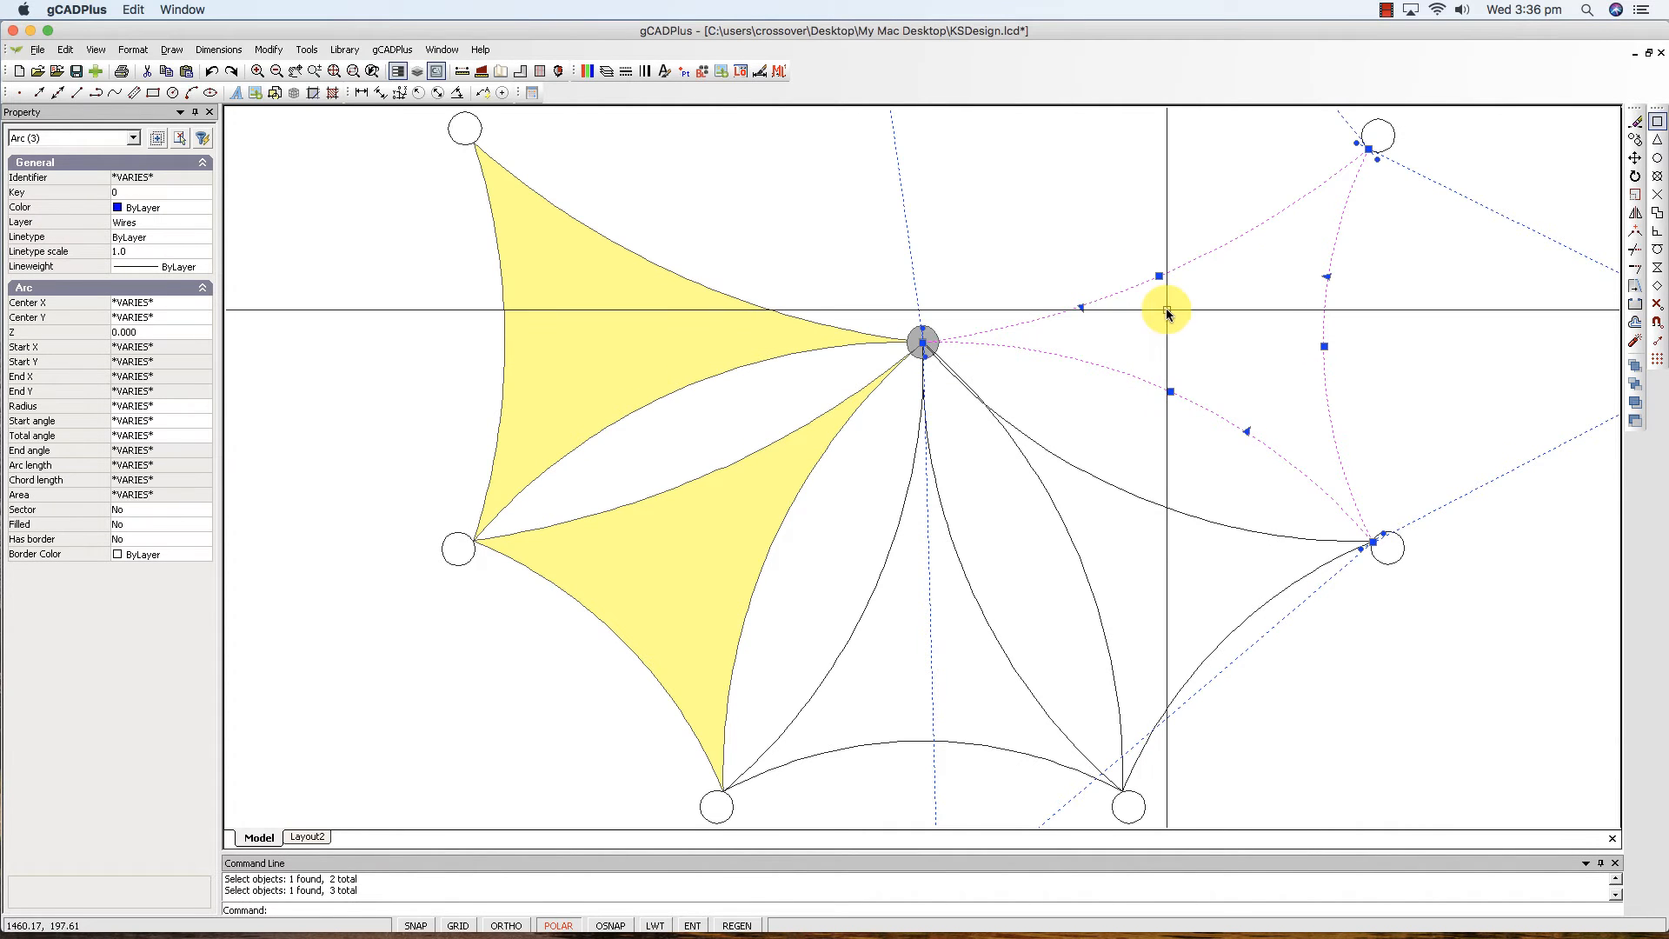
{"action": "right_click", "coordinate": [1167, 309]}
{"action": "left_click", "coordinate": [1222, 482]}
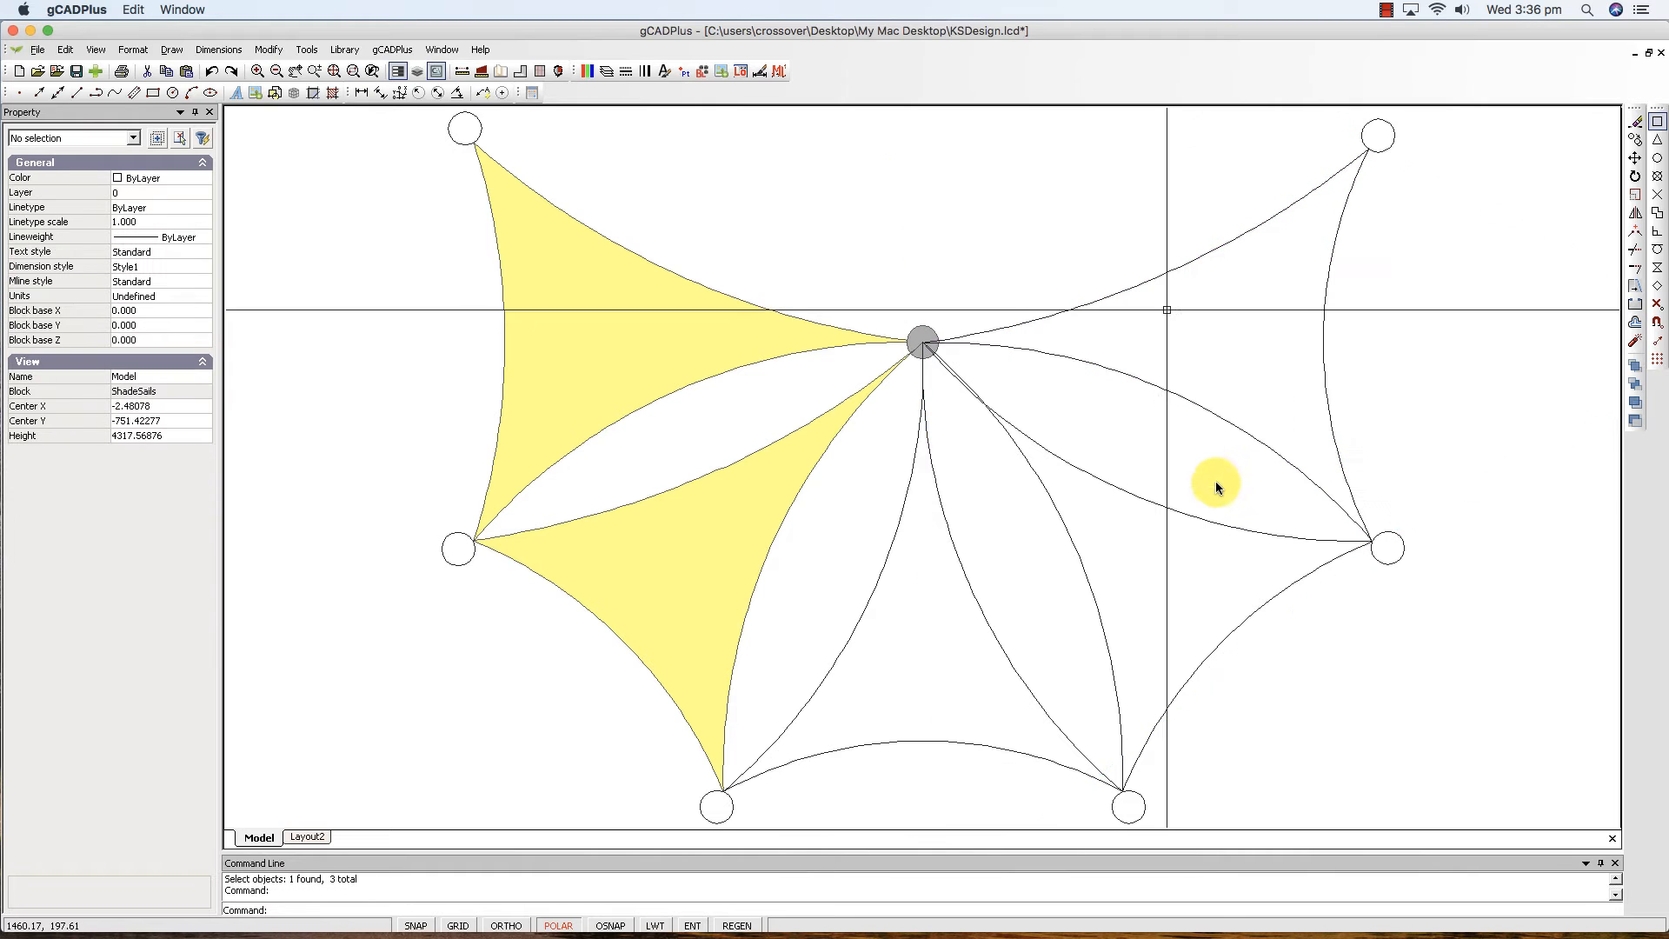
Match the lower-left sail's properties onto the bottom-centre, lower-right and upper-right sail outlines.
{"action": "right_click", "coordinate": [356, 198]}
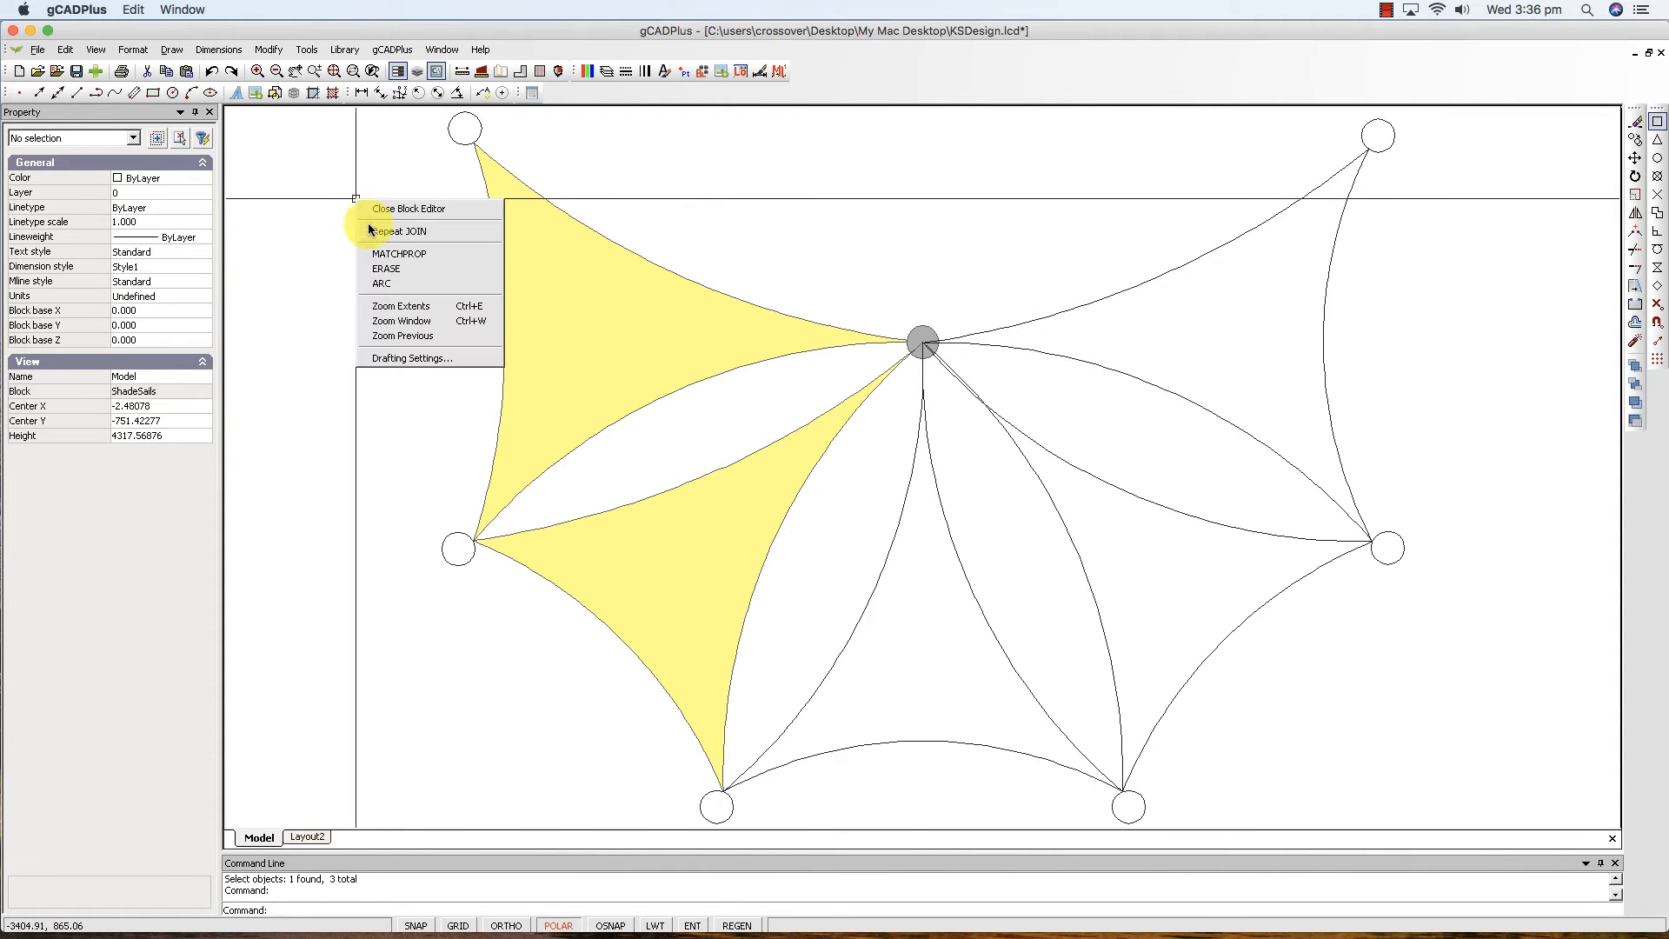
{"action": "left_click", "coordinate": [399, 256]}
{"action": "left_click", "coordinate": [706, 592]}
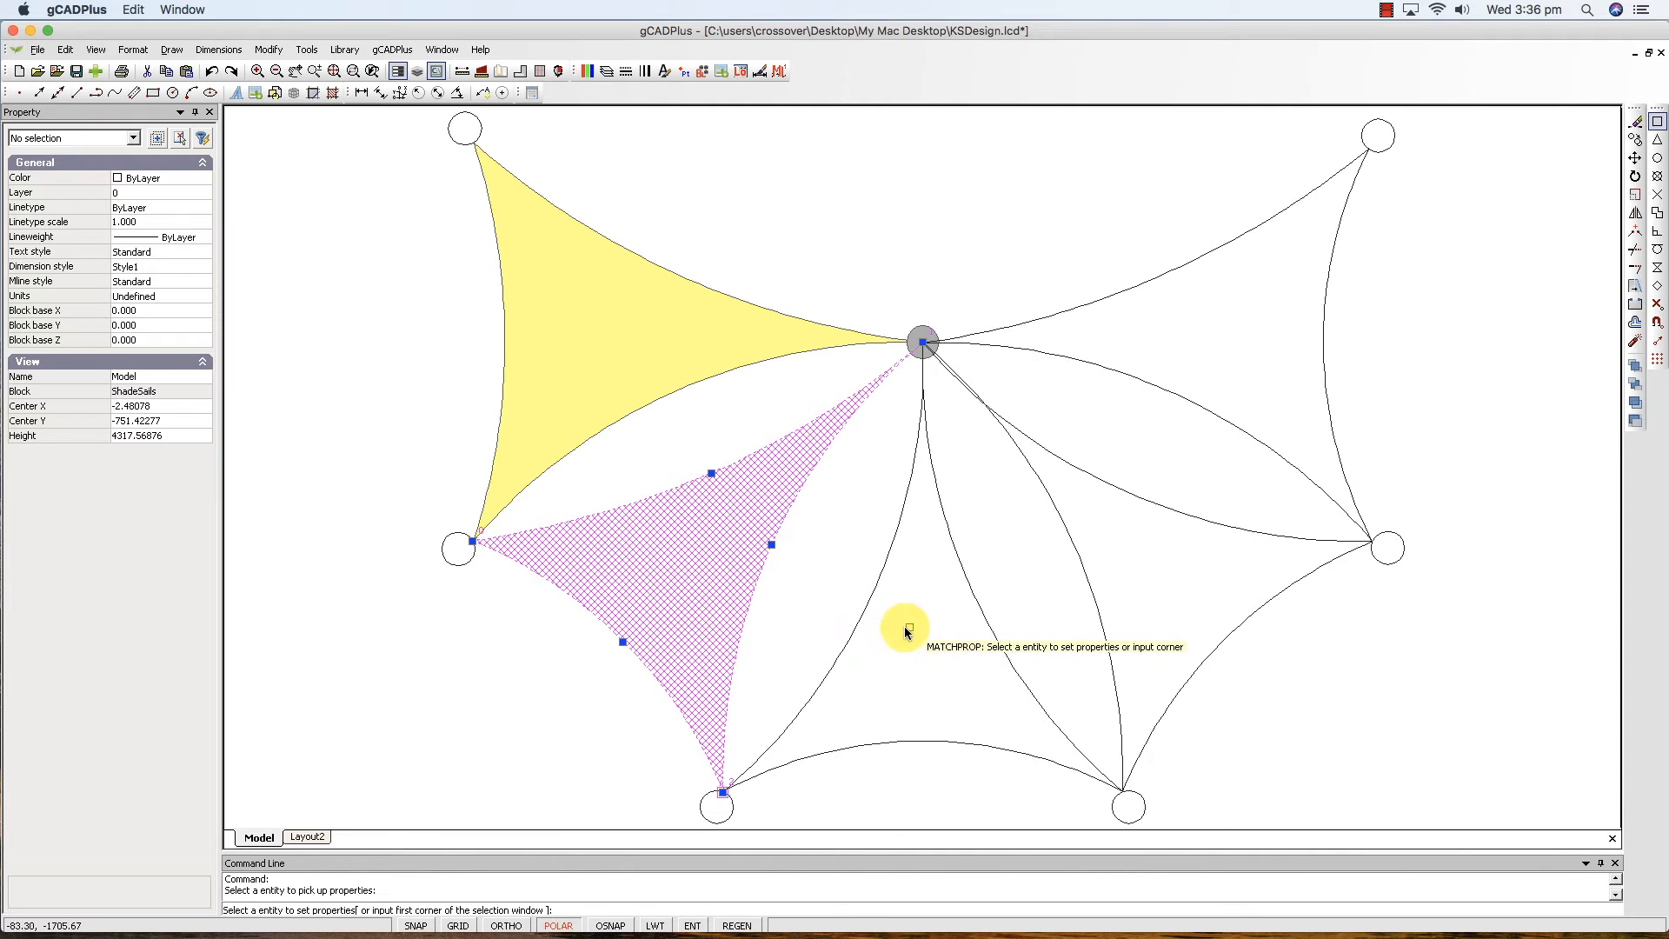
{"action": "left_click", "coordinate": [868, 613]}
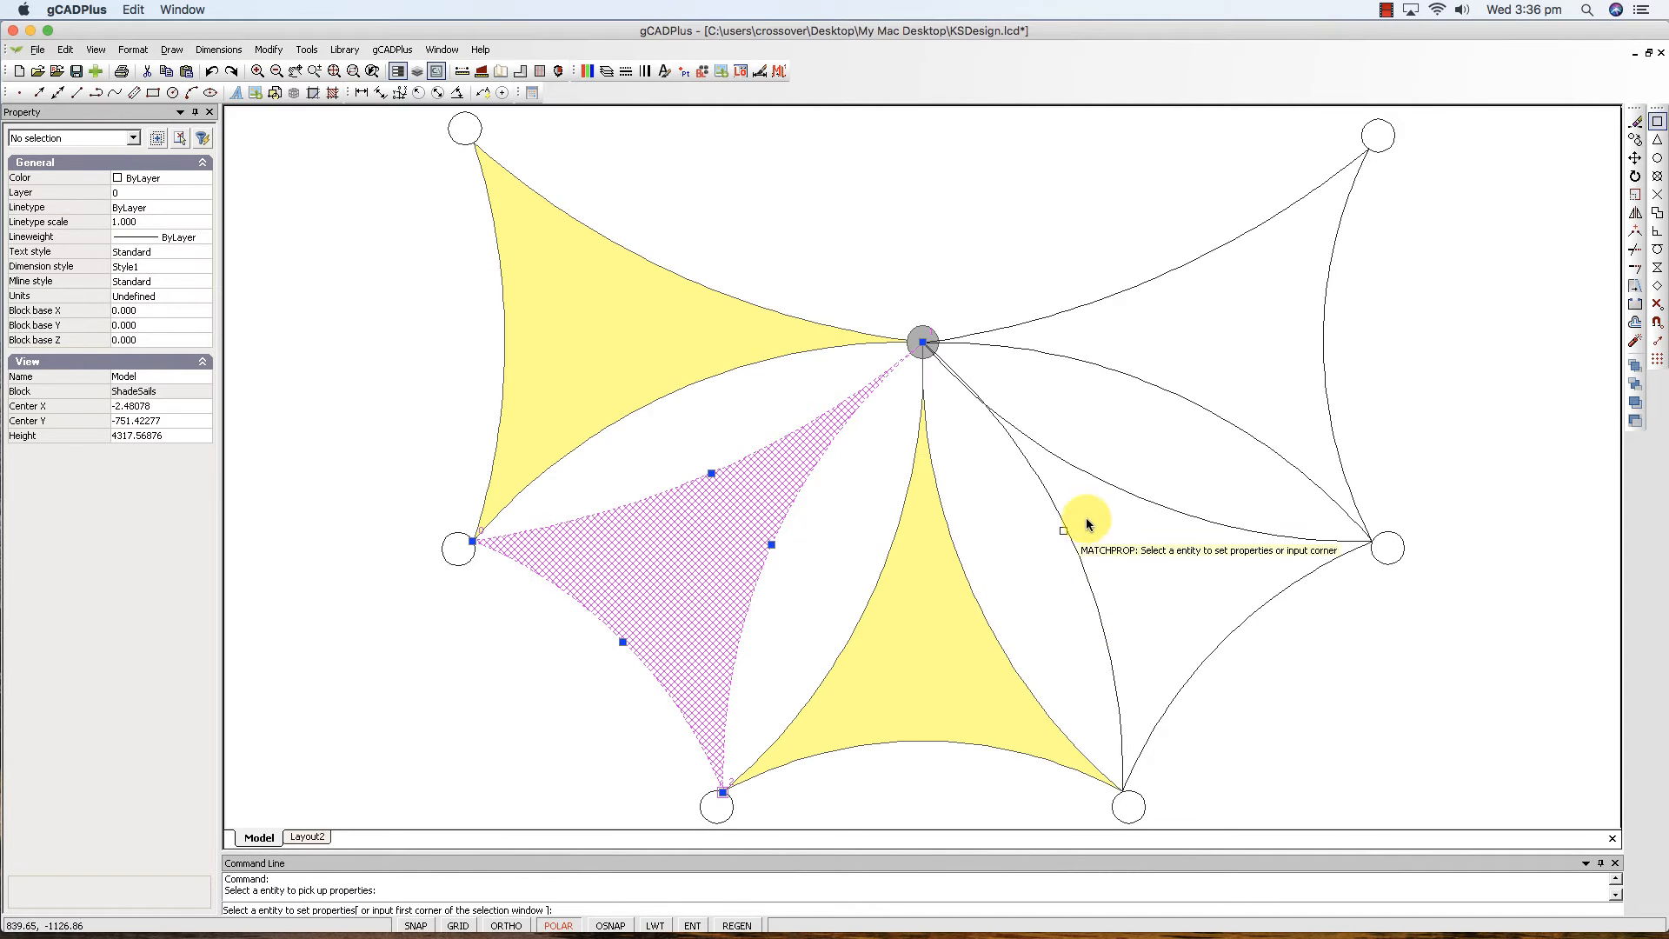
{"action": "left_click", "coordinate": [1083, 565]}
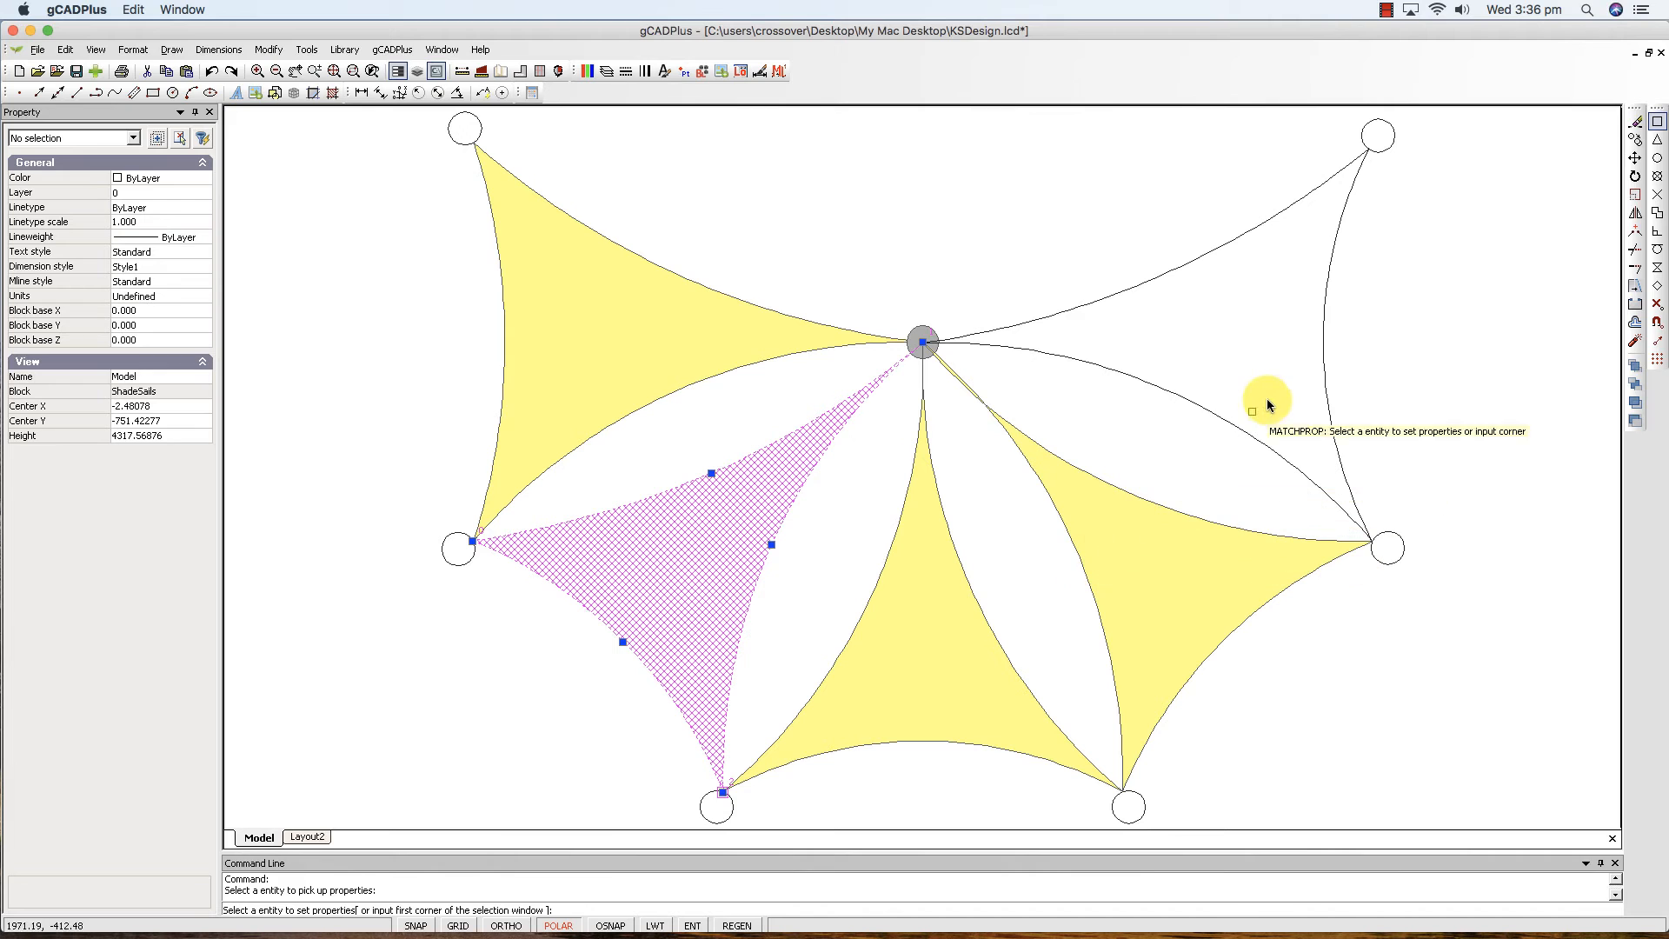
{"action": "left_click", "coordinate": [1245, 435]}
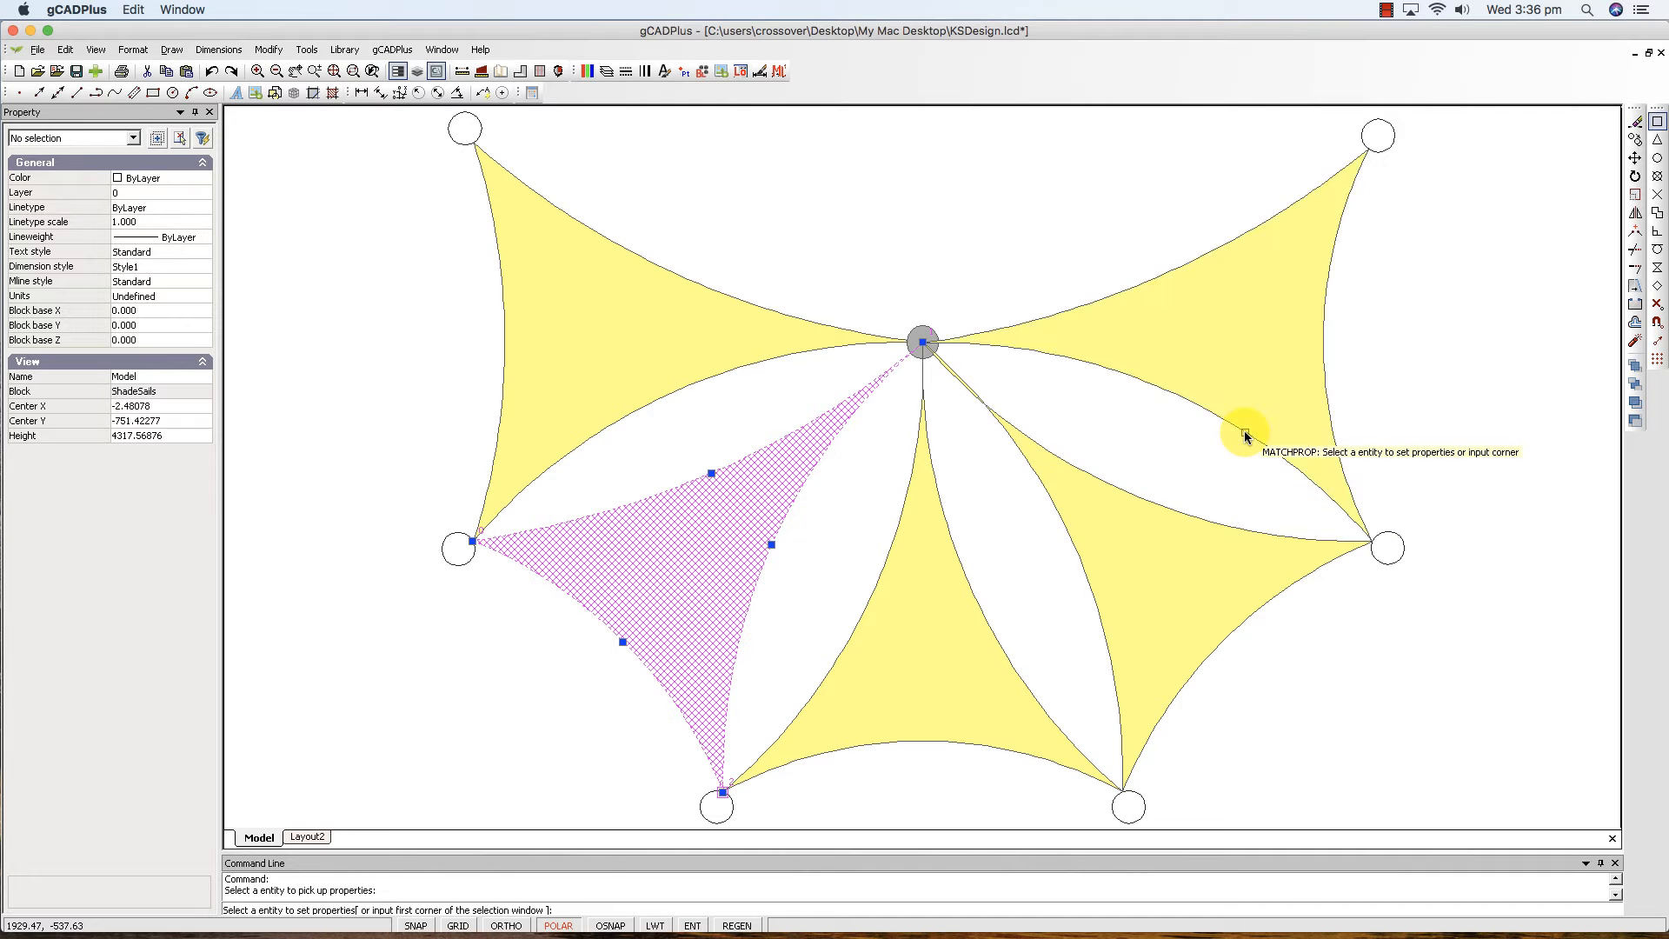
{"action": "right_click", "coordinate": [1068, 243]}
Close the block editor and look over the filled sails on the garden plan.
{"action": "right_click", "coordinate": [1068, 243]}
{"action": "left_click", "coordinate": [1106, 255]}
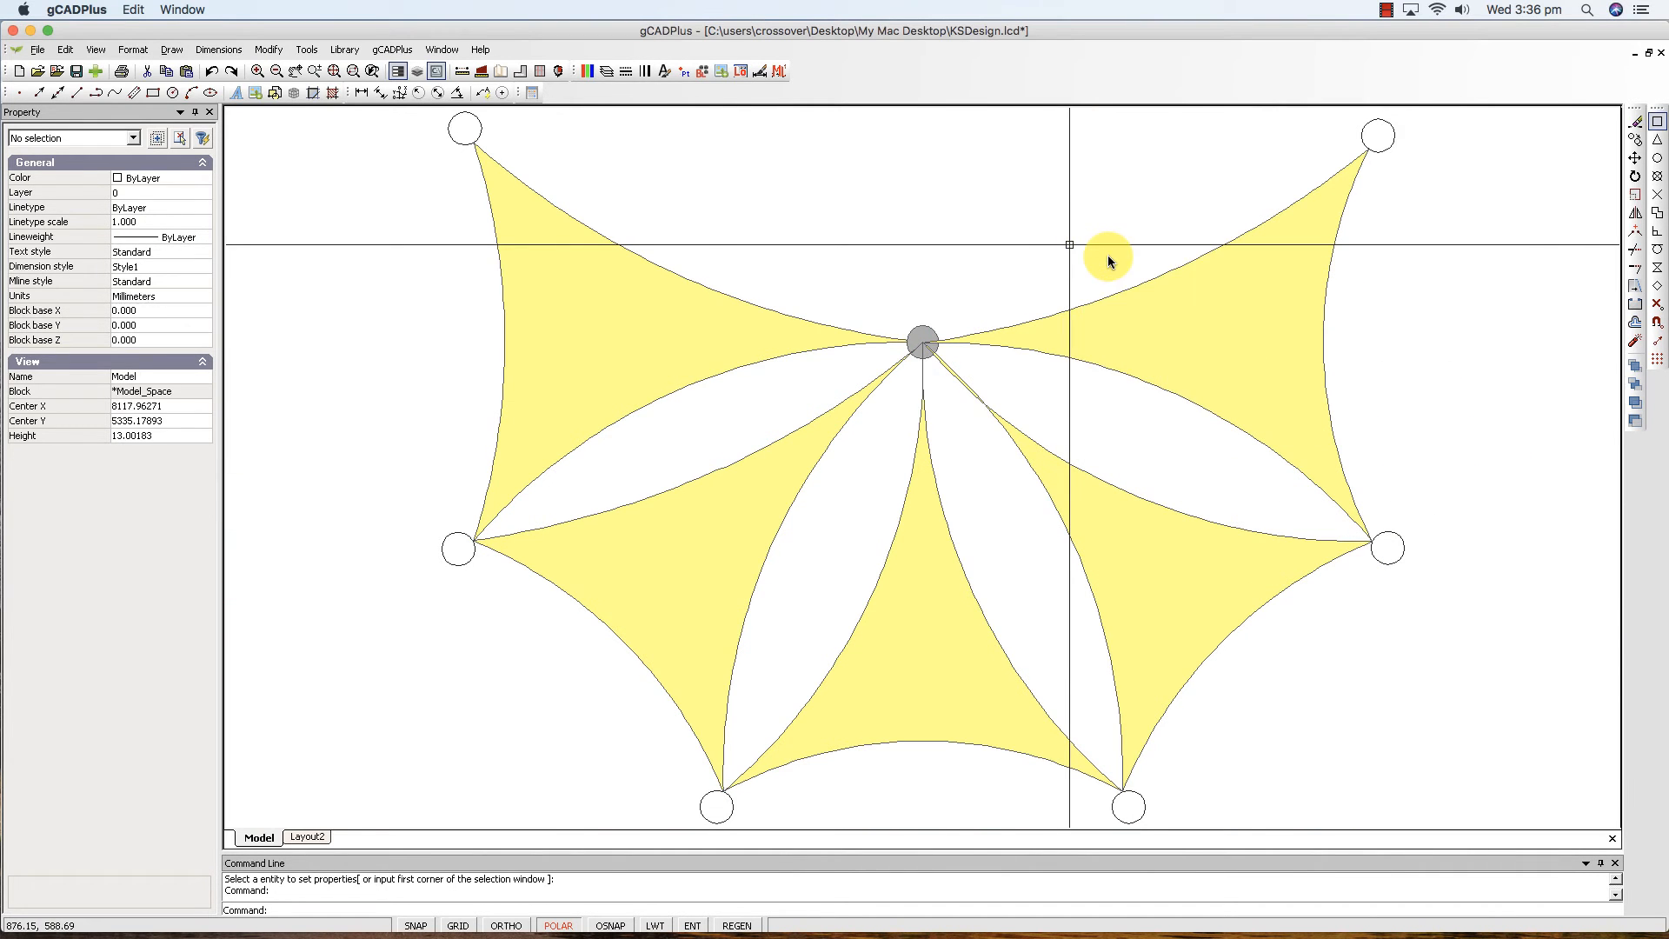
{"action": "scroll", "coordinate": [1026, 348], "scroll_direction": "down", "scroll_amount": 2}
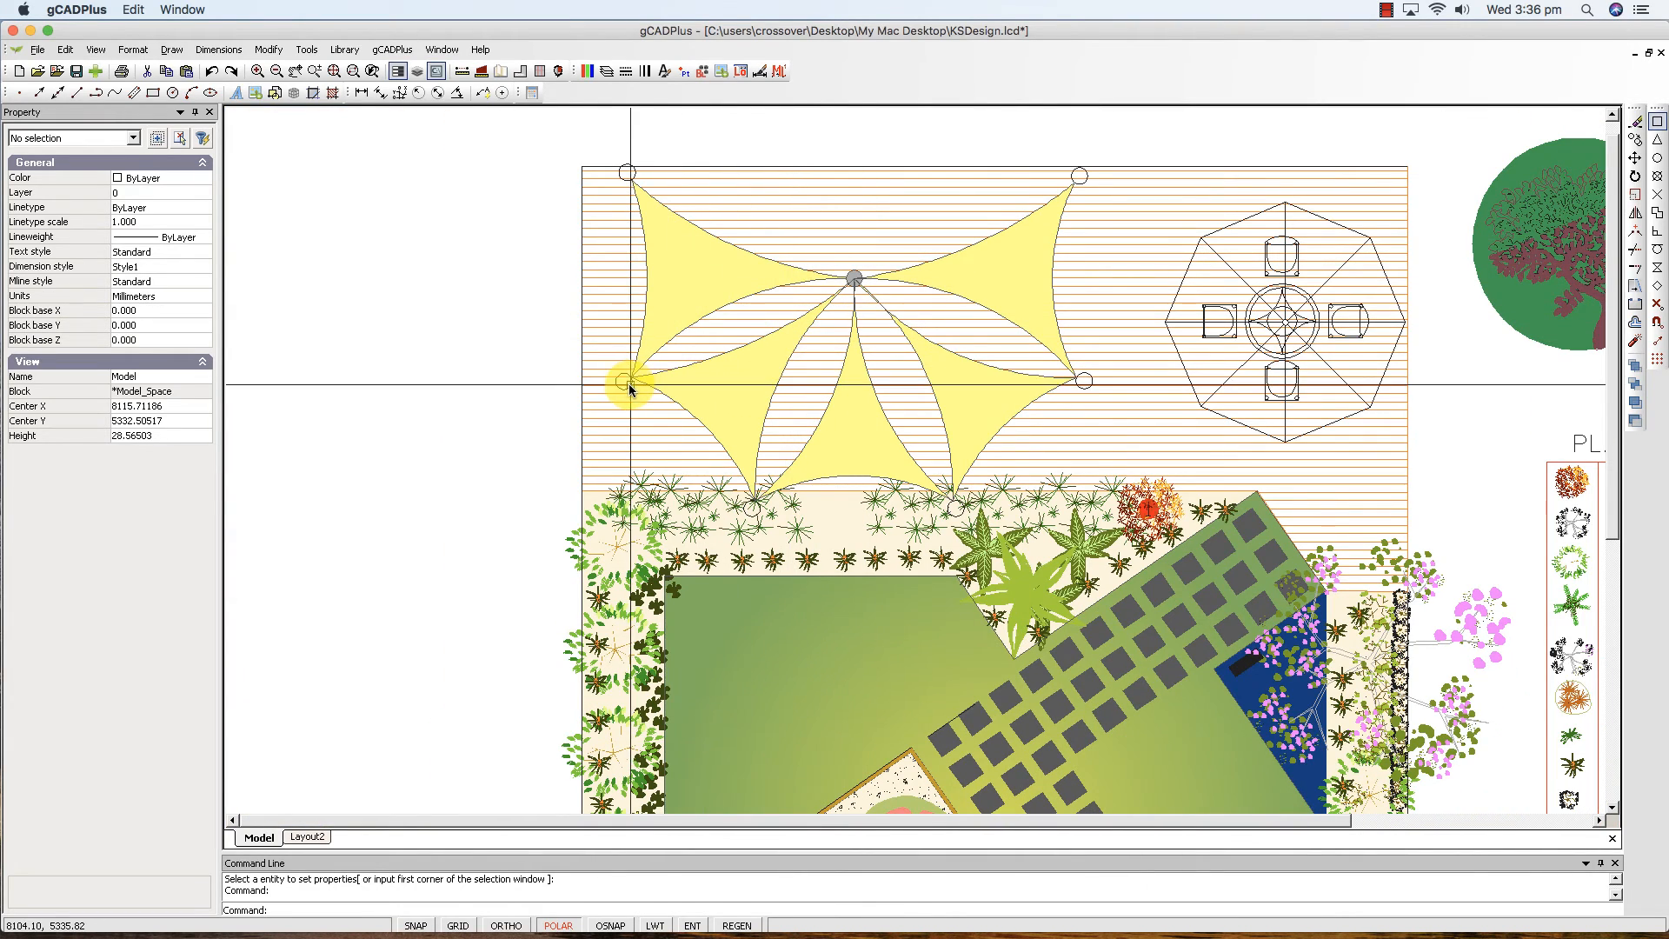
{"action": "scroll", "coordinate": [622, 384], "scroll_direction": "up", "scroll_amount": 2}
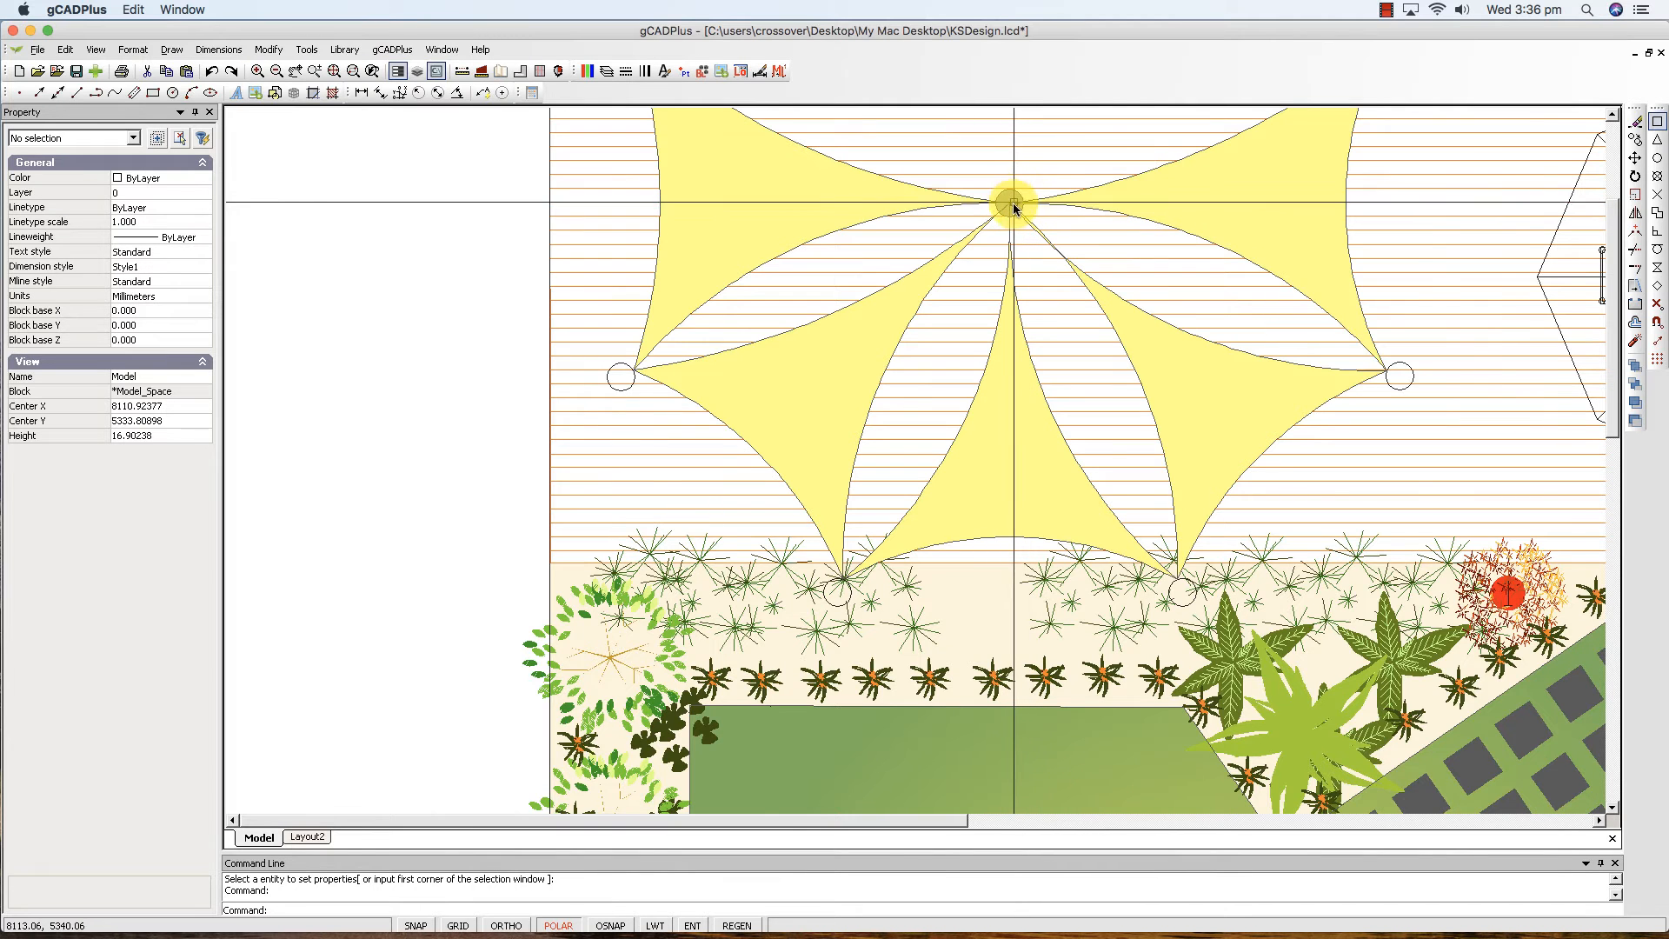
{"action": "scroll", "coordinate": [1009, 210], "scroll_direction": "down", "scroll_amount": 1}
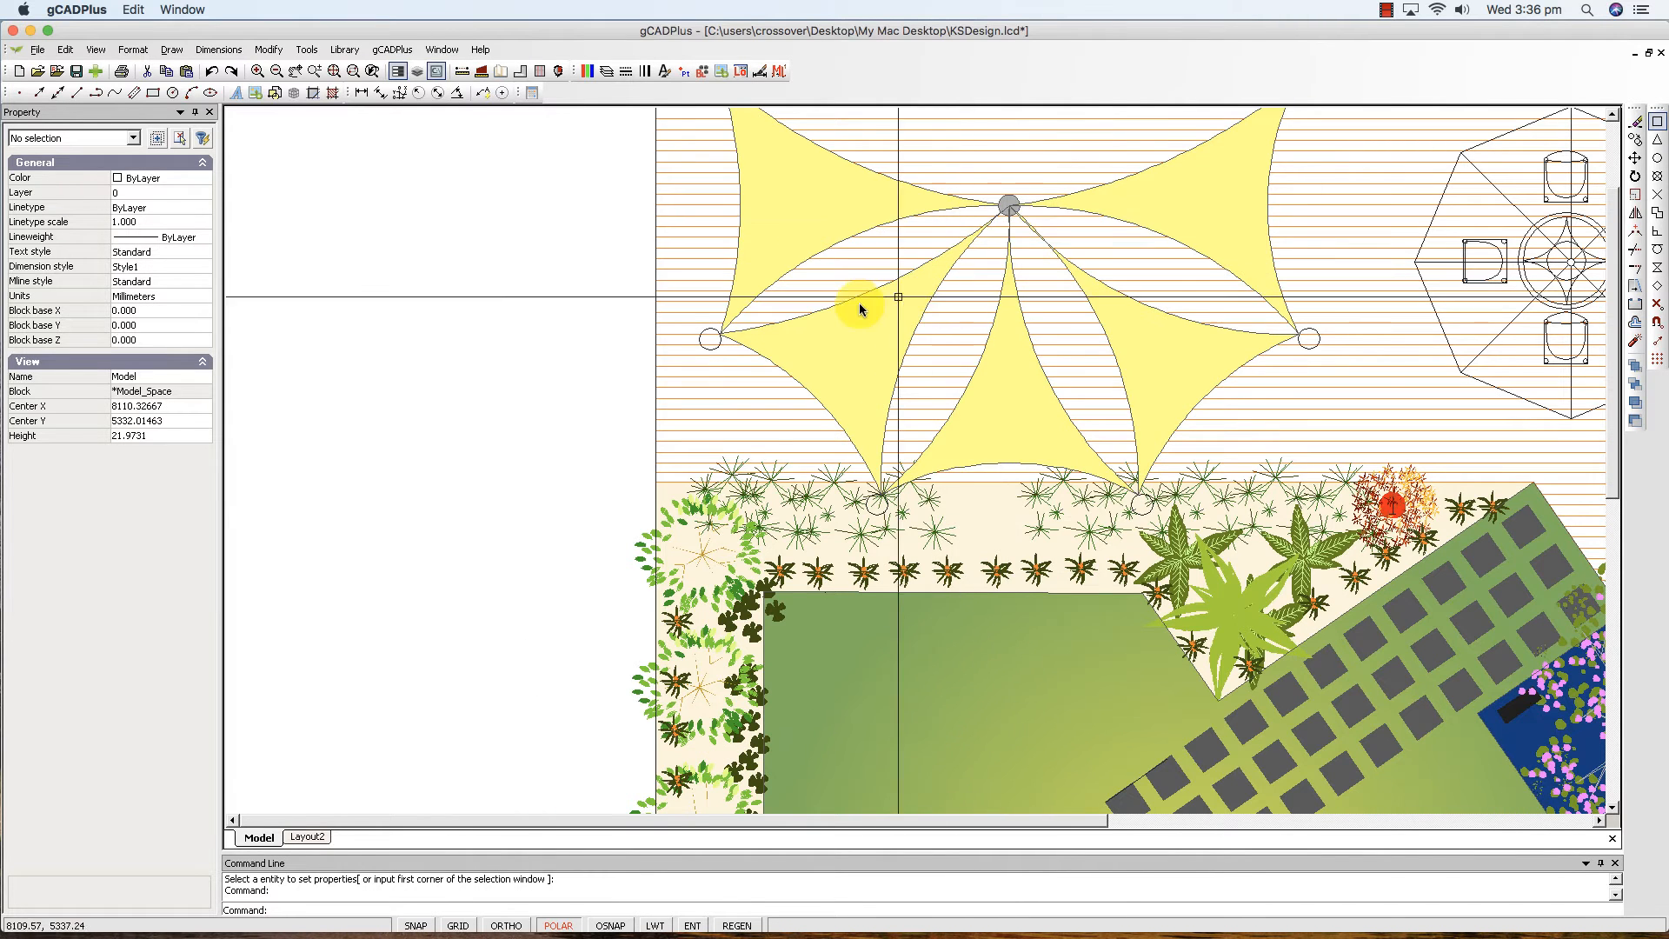
Open the ShadeSails block on the plan for editing again.
{"action": "left_click", "coordinate": [854, 332]}
{"action": "right_click", "coordinate": [853, 332]}
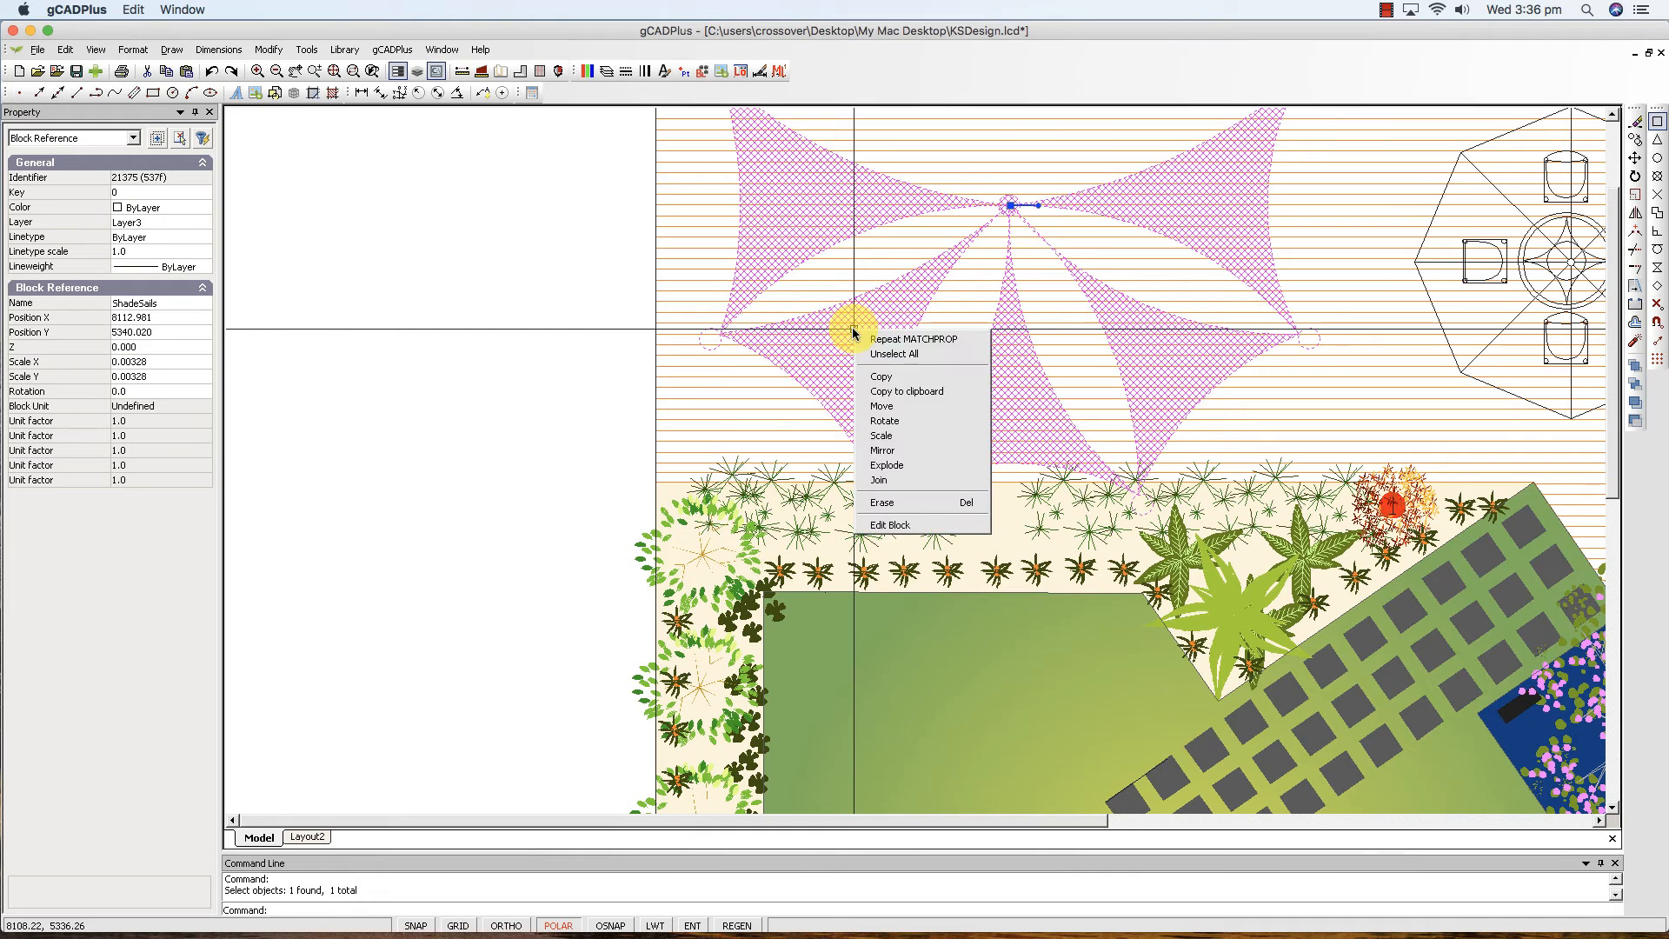
{"action": "left_click", "coordinate": [899, 525]}
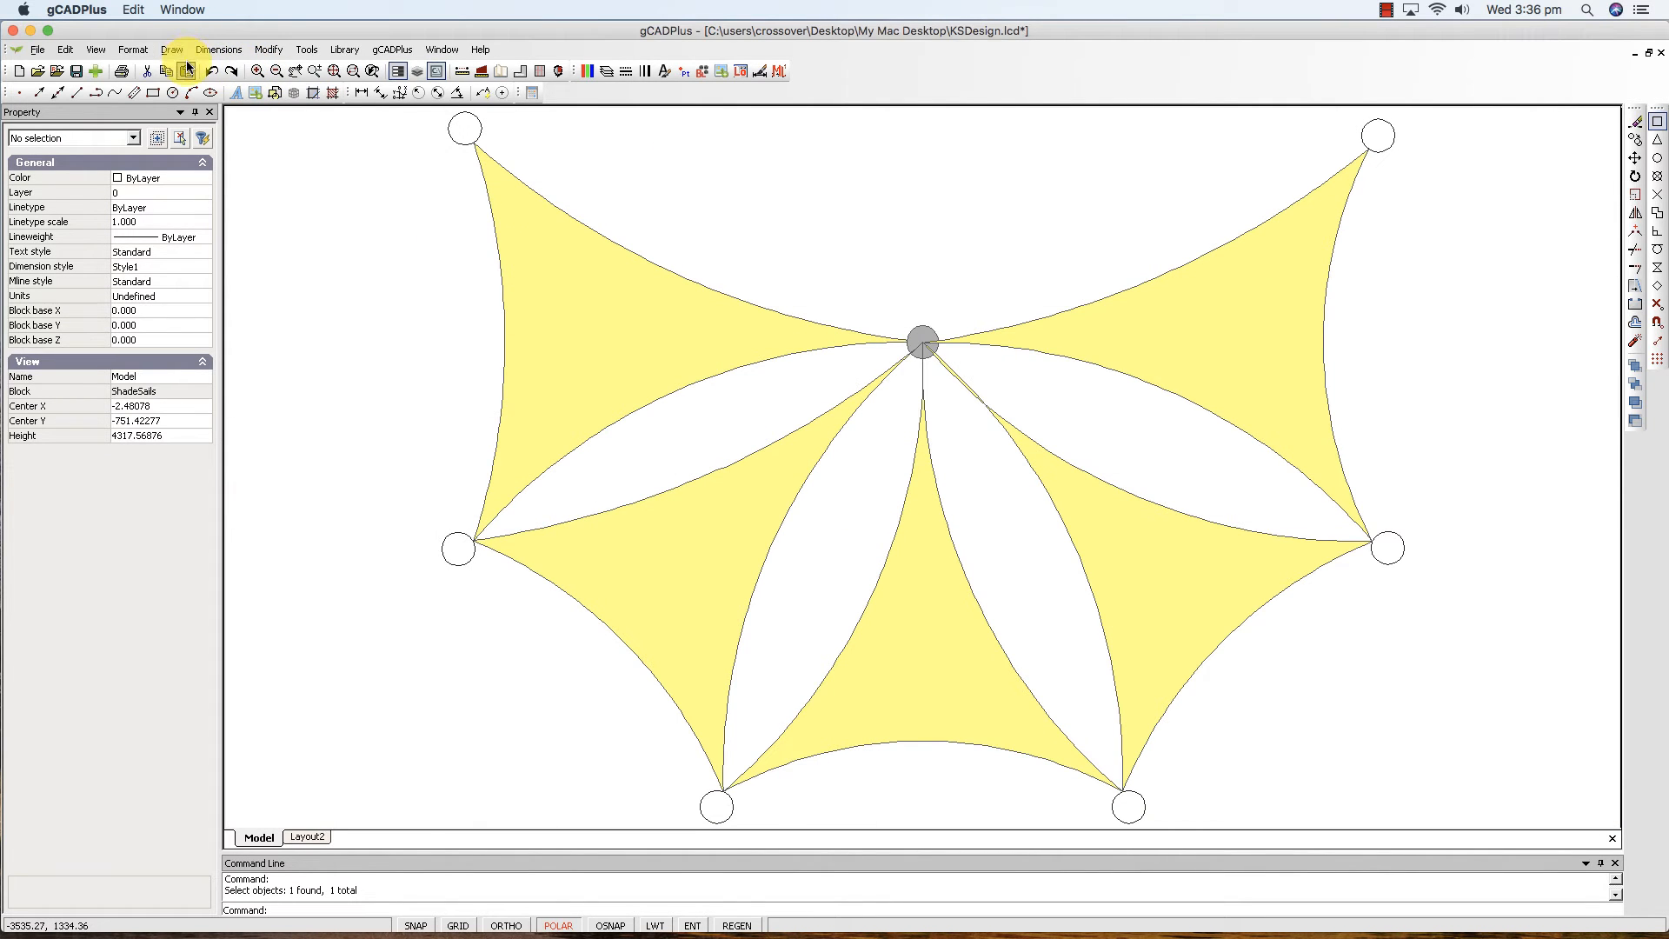
Match the grey central pole's properties onto every outer pole circle except the upper-right one, and check the lower-right pole's properties.
{"action": "right_click", "coordinate": [323, 207]}
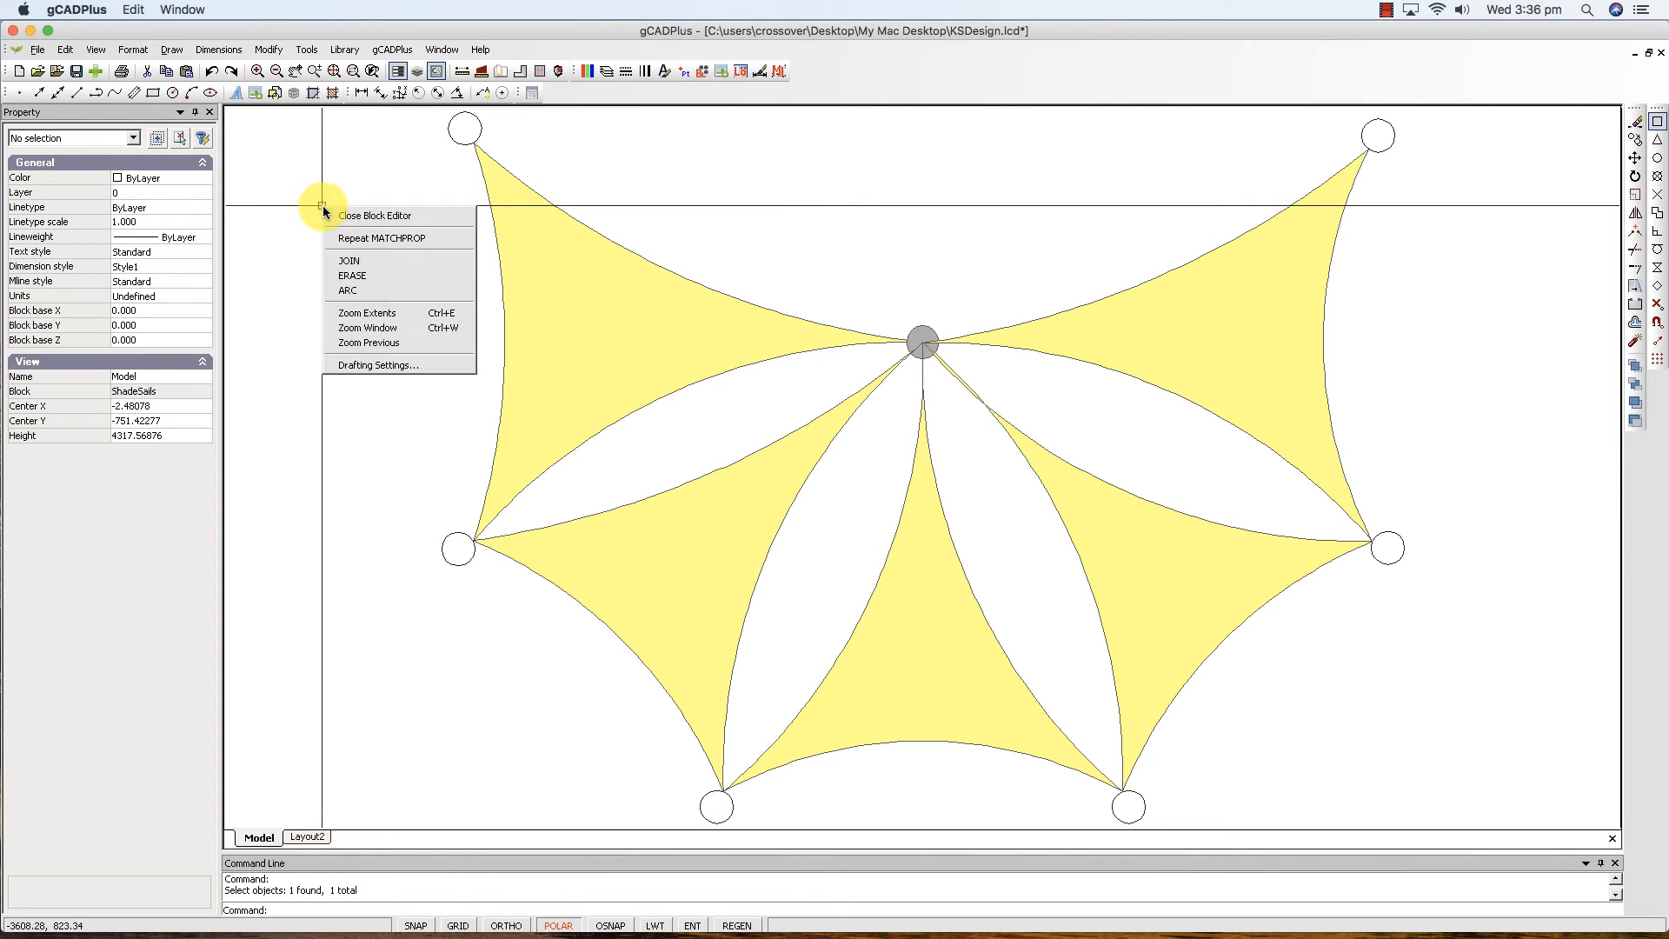
{"action": "left_click", "coordinate": [393, 240]}
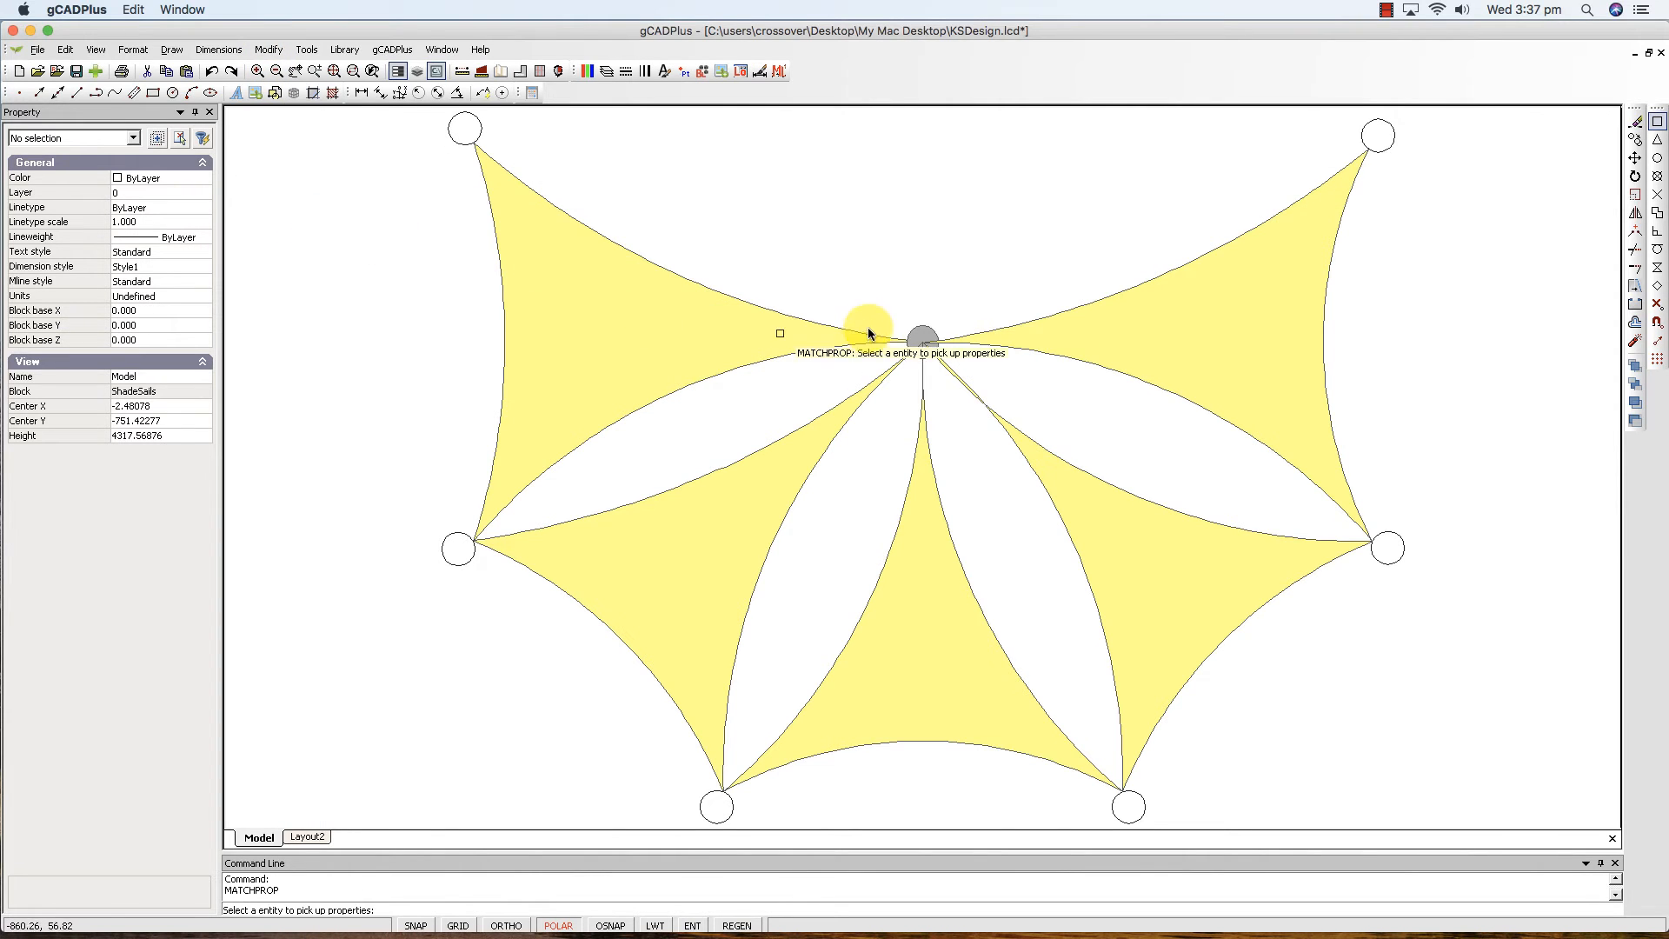
{"action": "left_click", "coordinate": [935, 333]}
{"action": "left_click", "coordinate": [463, 142]}
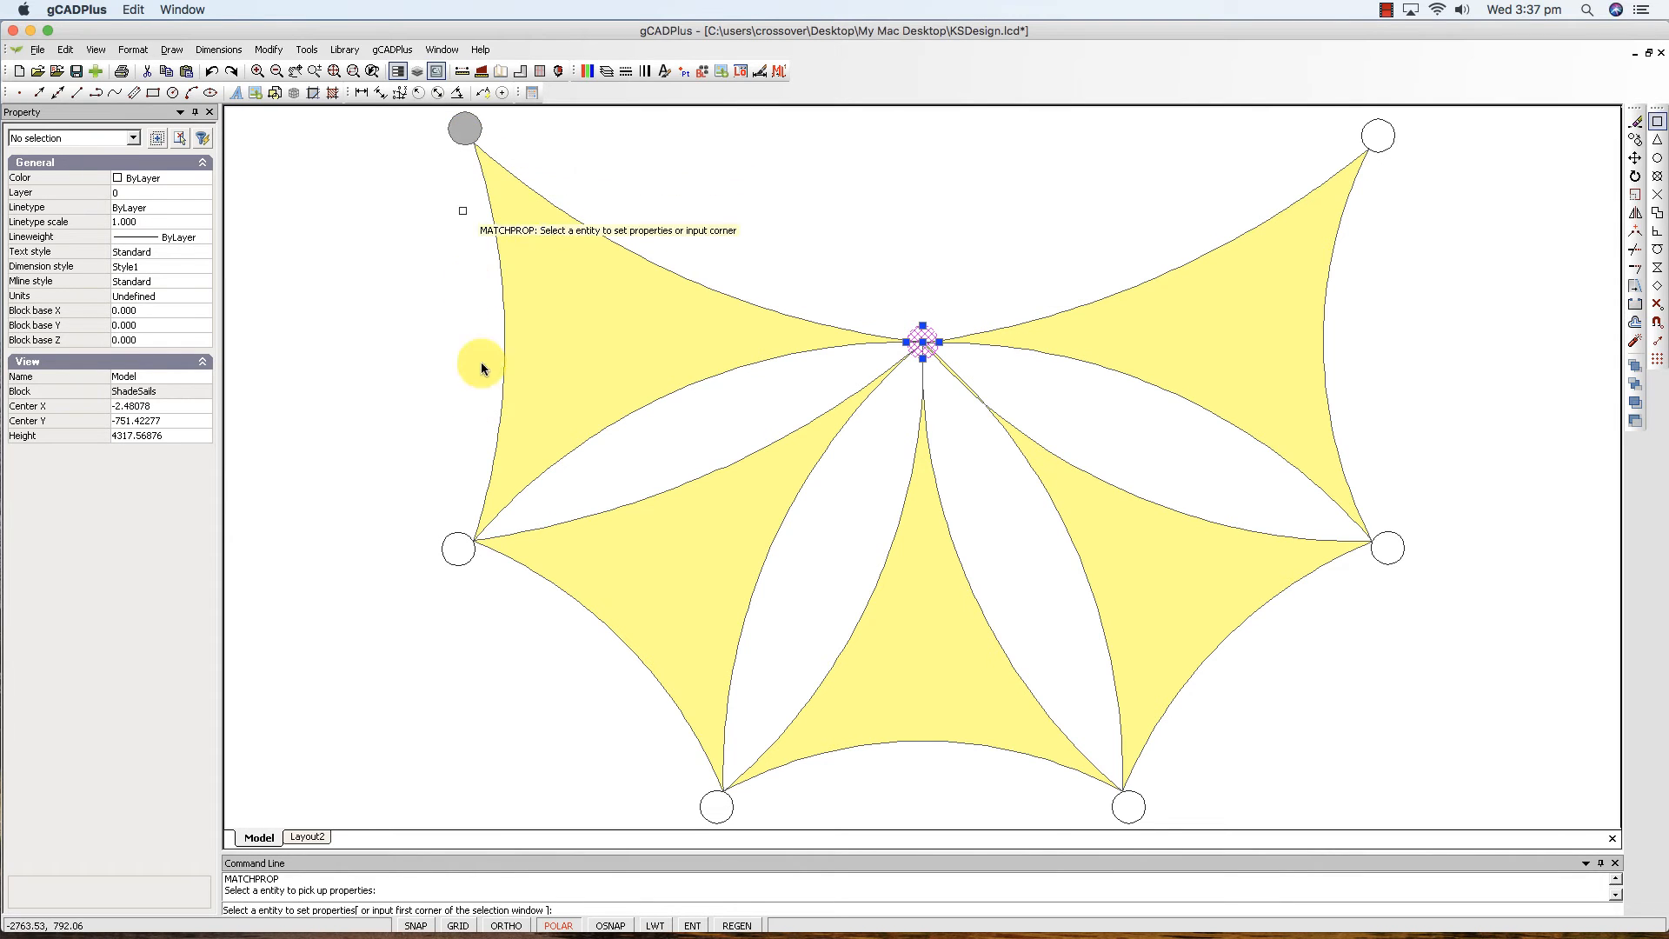
{"action": "left_click", "coordinate": [461, 565]}
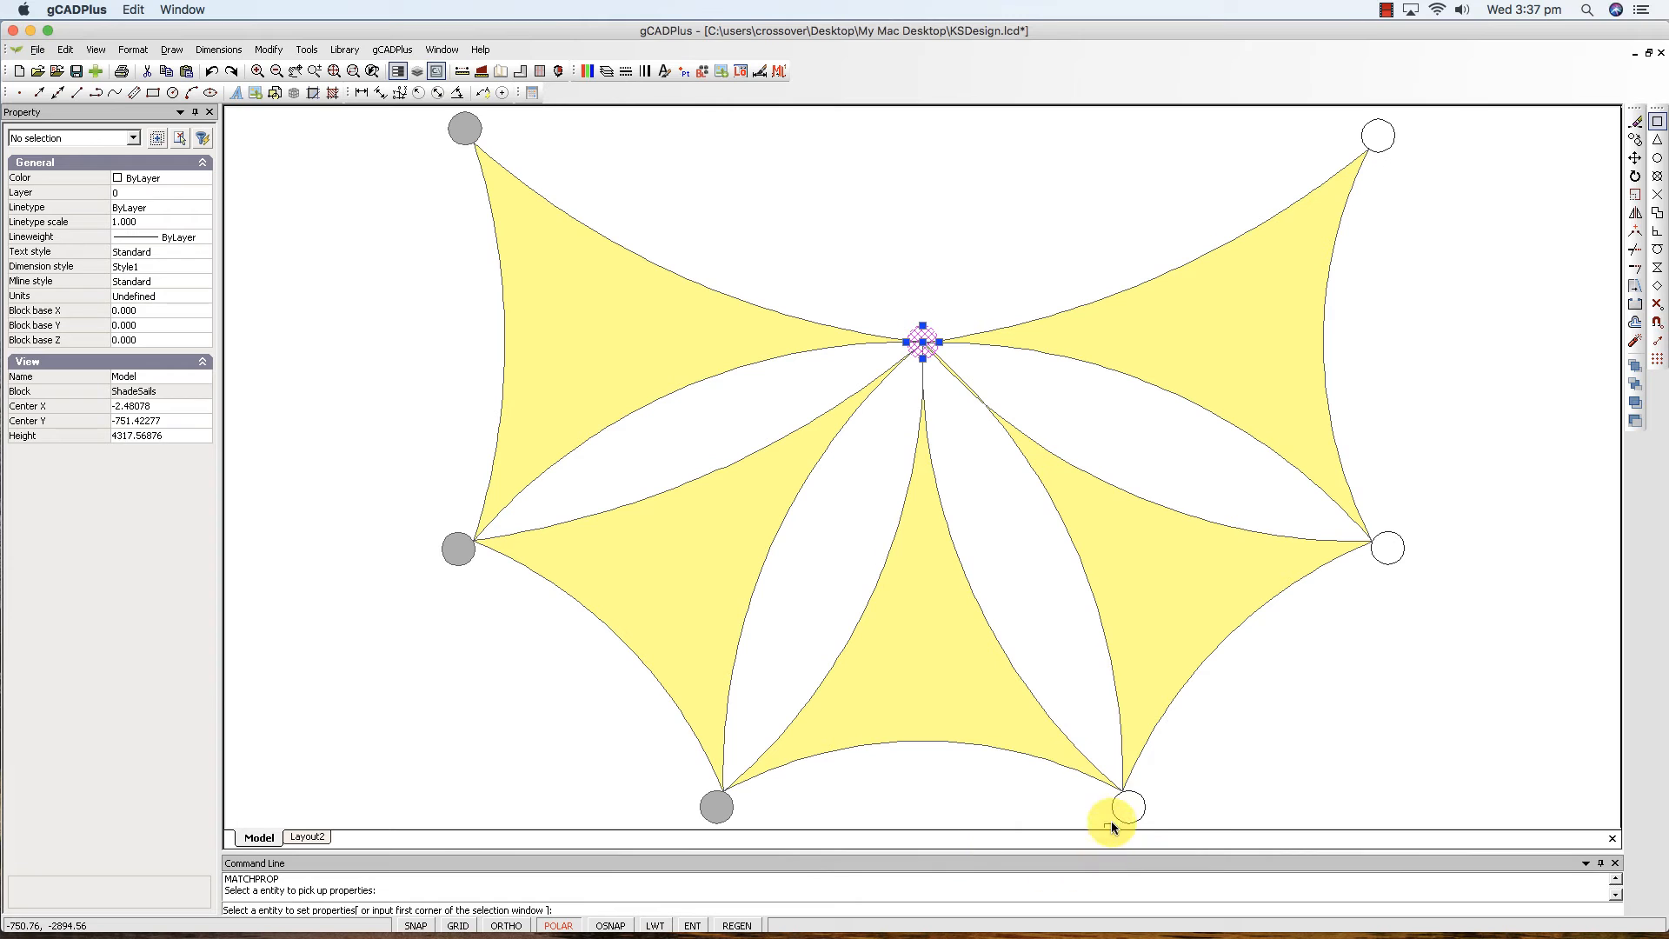
{"action": "left_click", "coordinate": [1146, 811]}
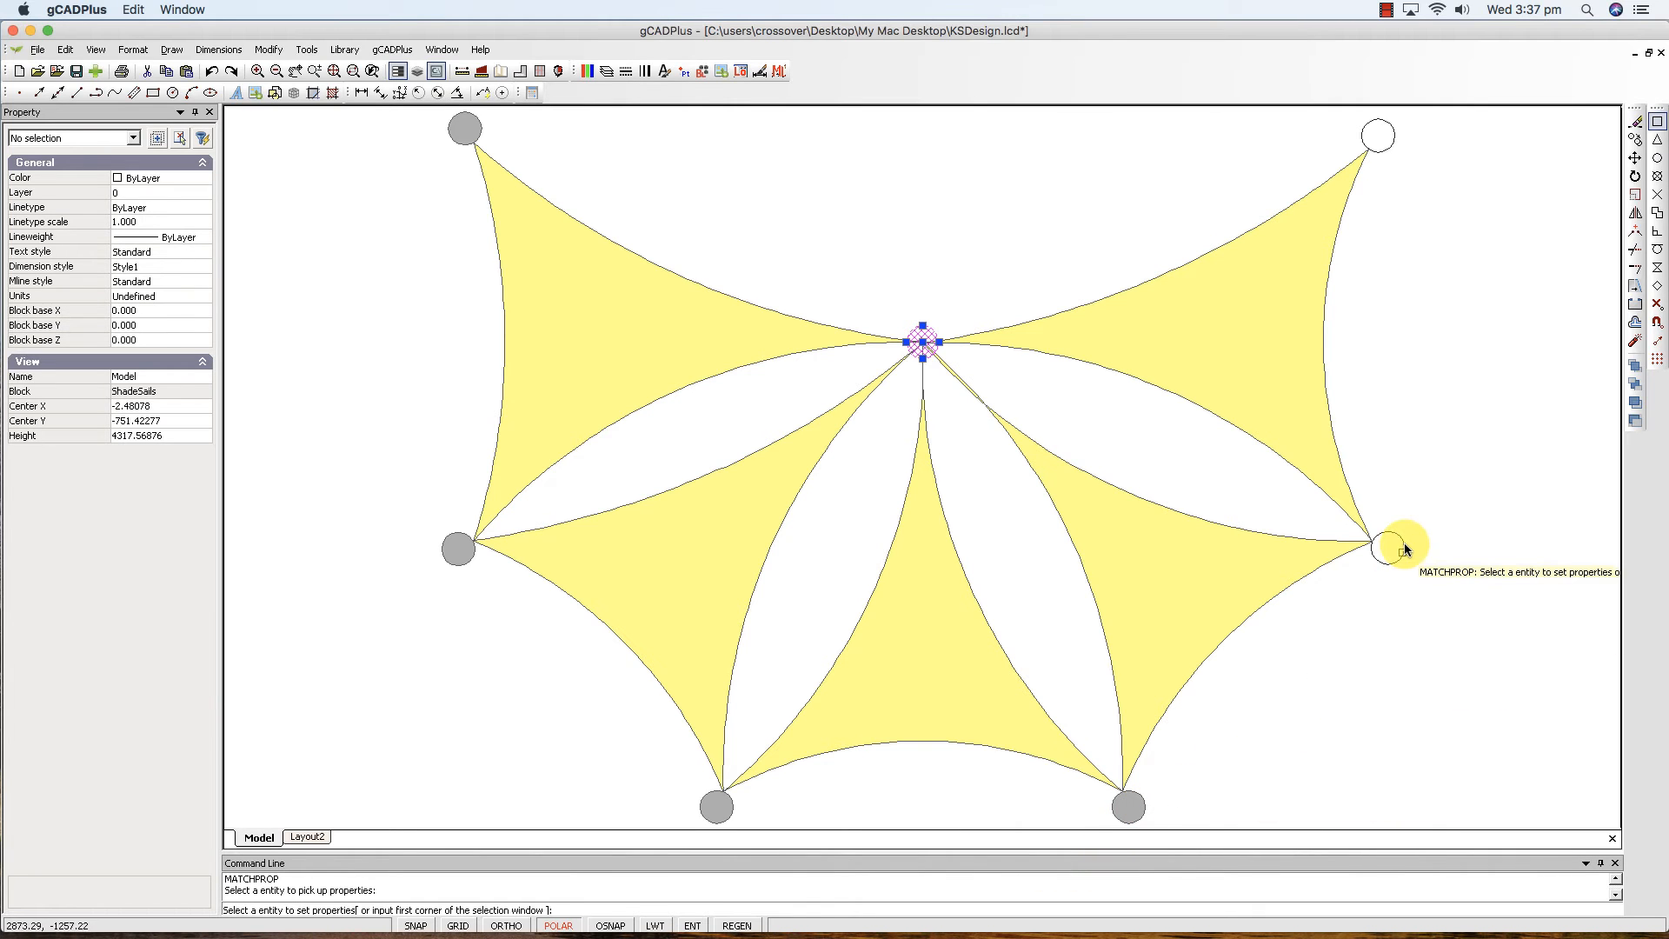
{"action": "key", "text": "Return"}
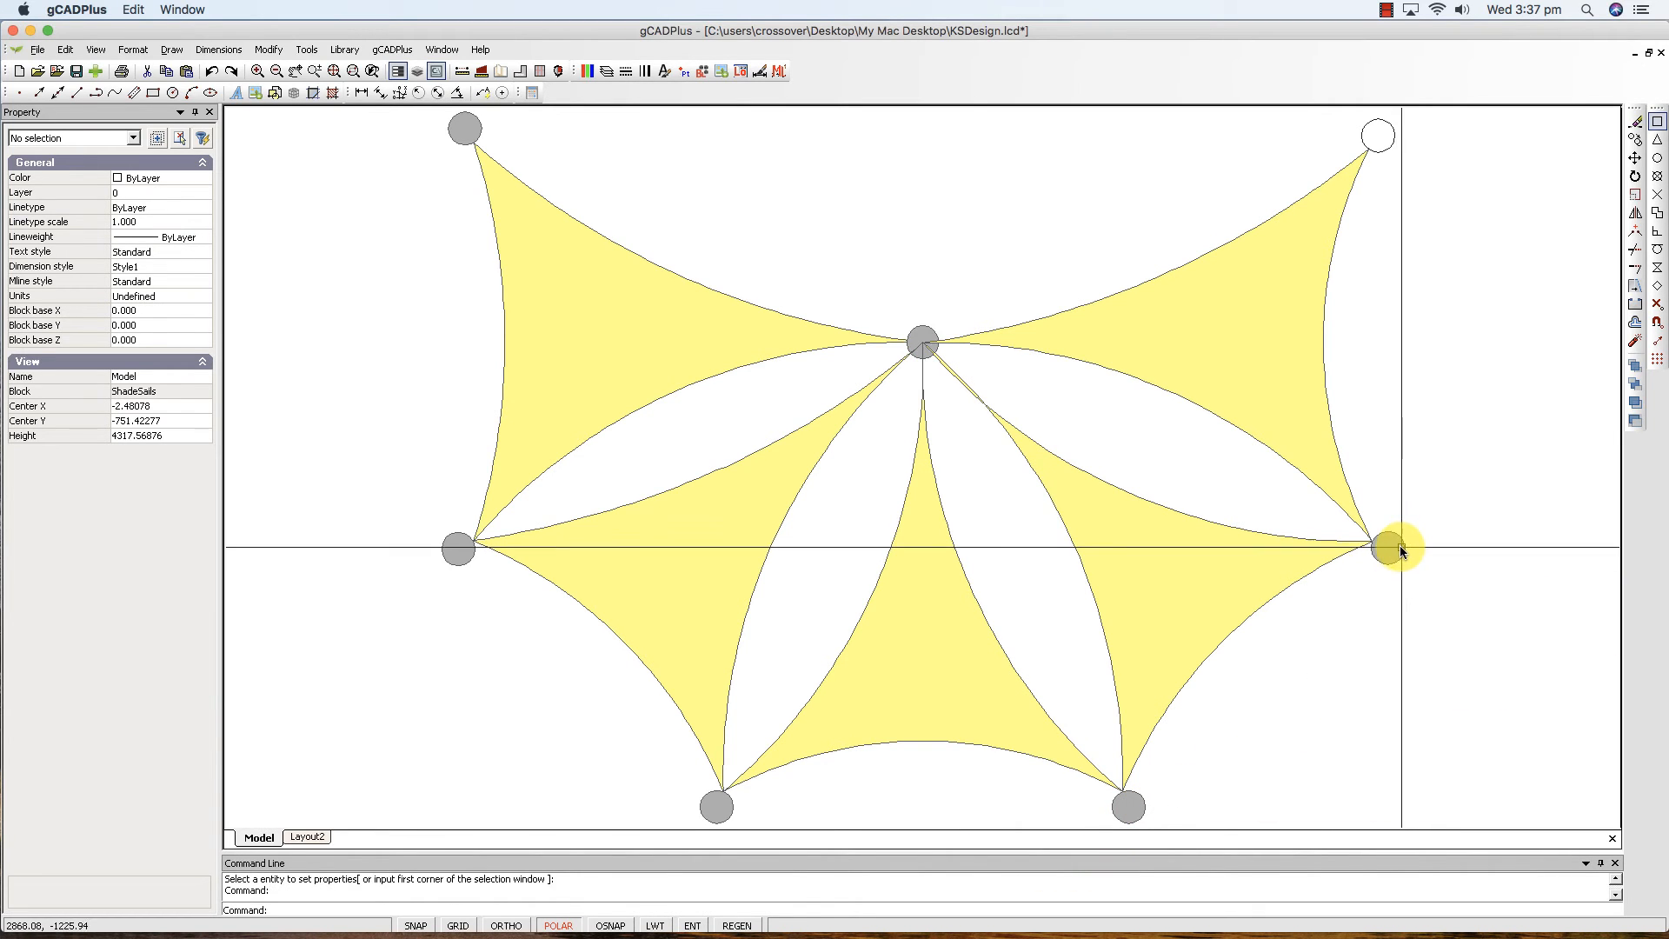
{"action": "left_click", "coordinate": [1391, 549]}
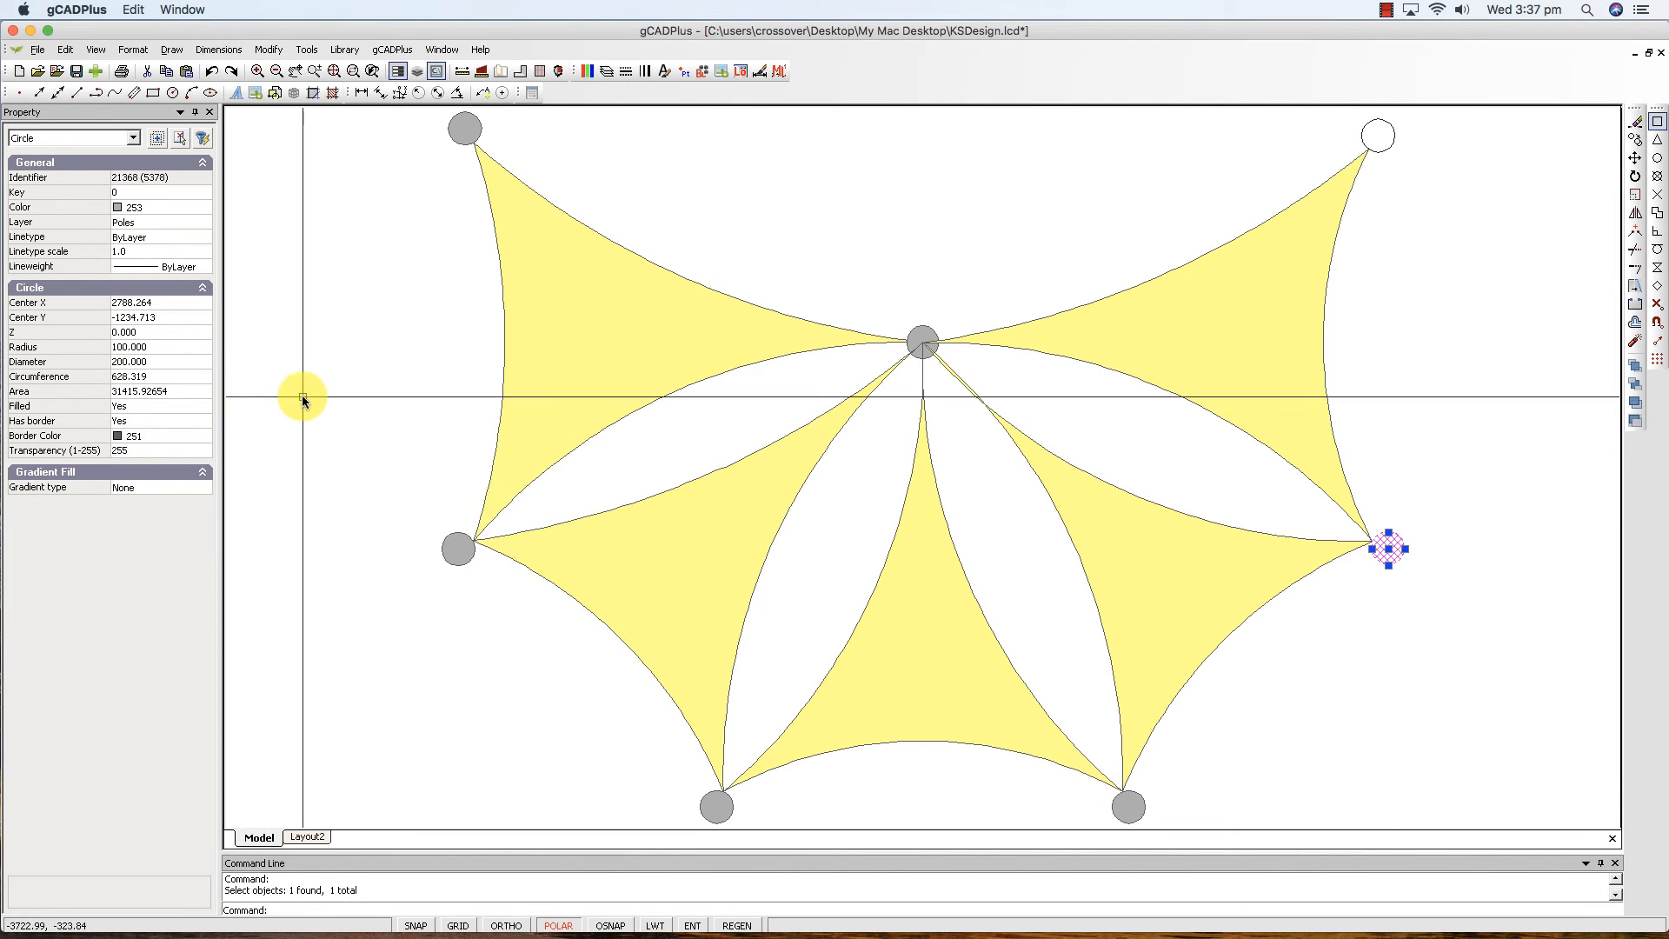
{"action": "key", "text": "Escape"}
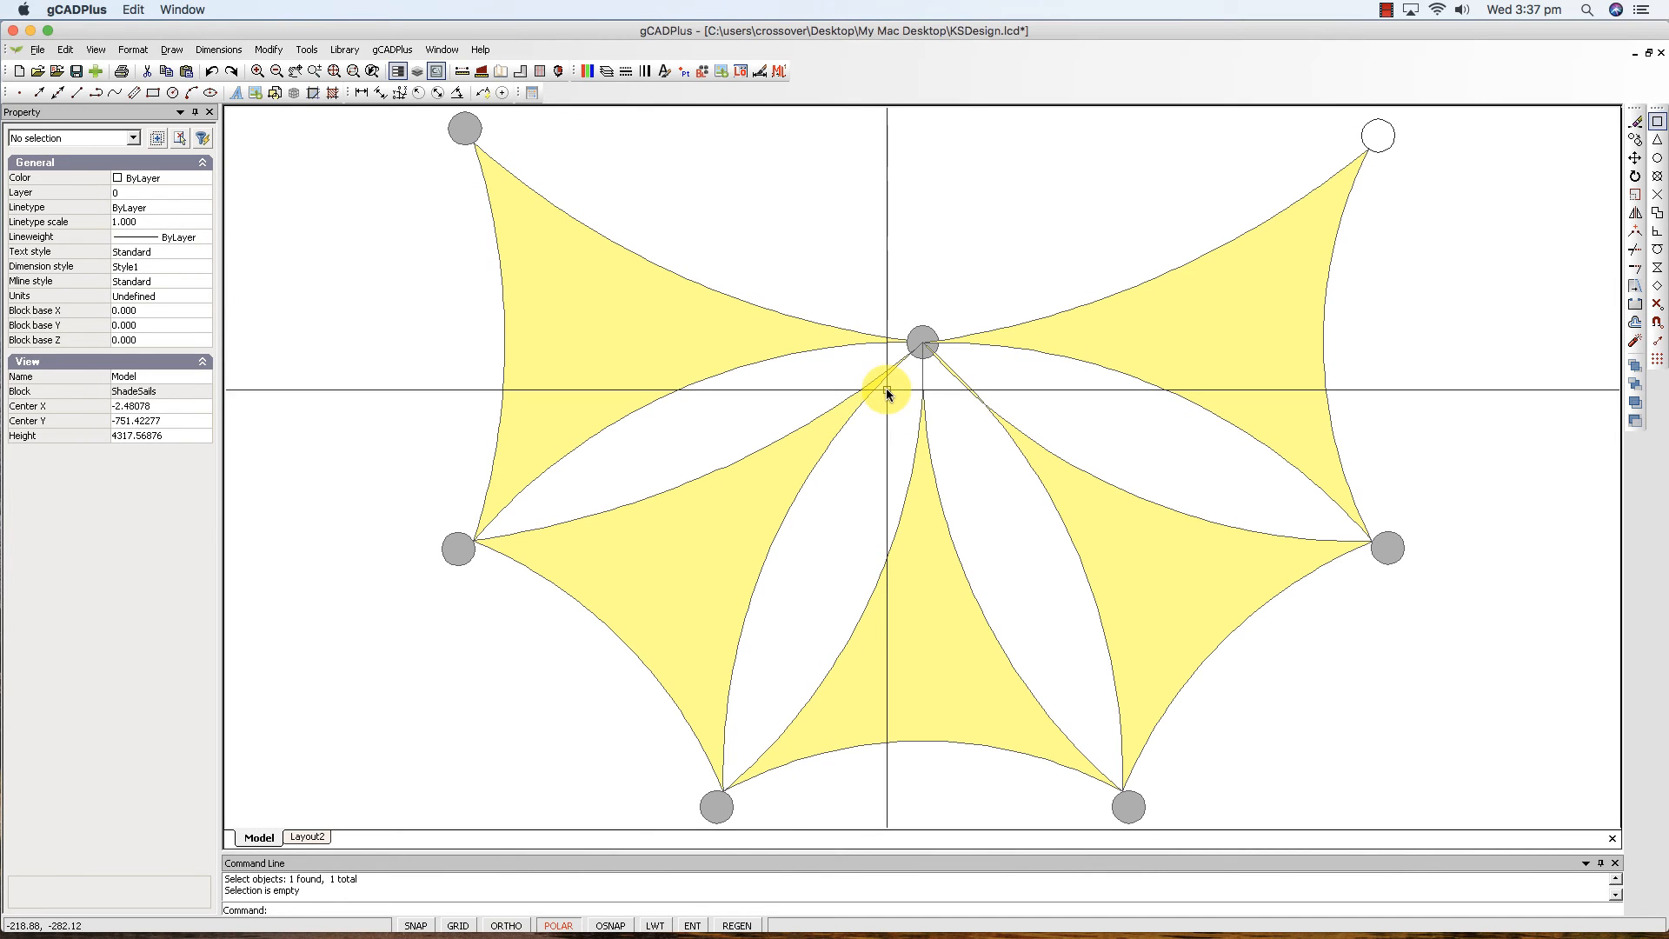
Send the lower-left, bottom-centre, lower-right and upper-right sails to the back of the draw order.
{"action": "left_click_drag", "start_coordinate": [885, 388], "coordinate": [865, 369]}
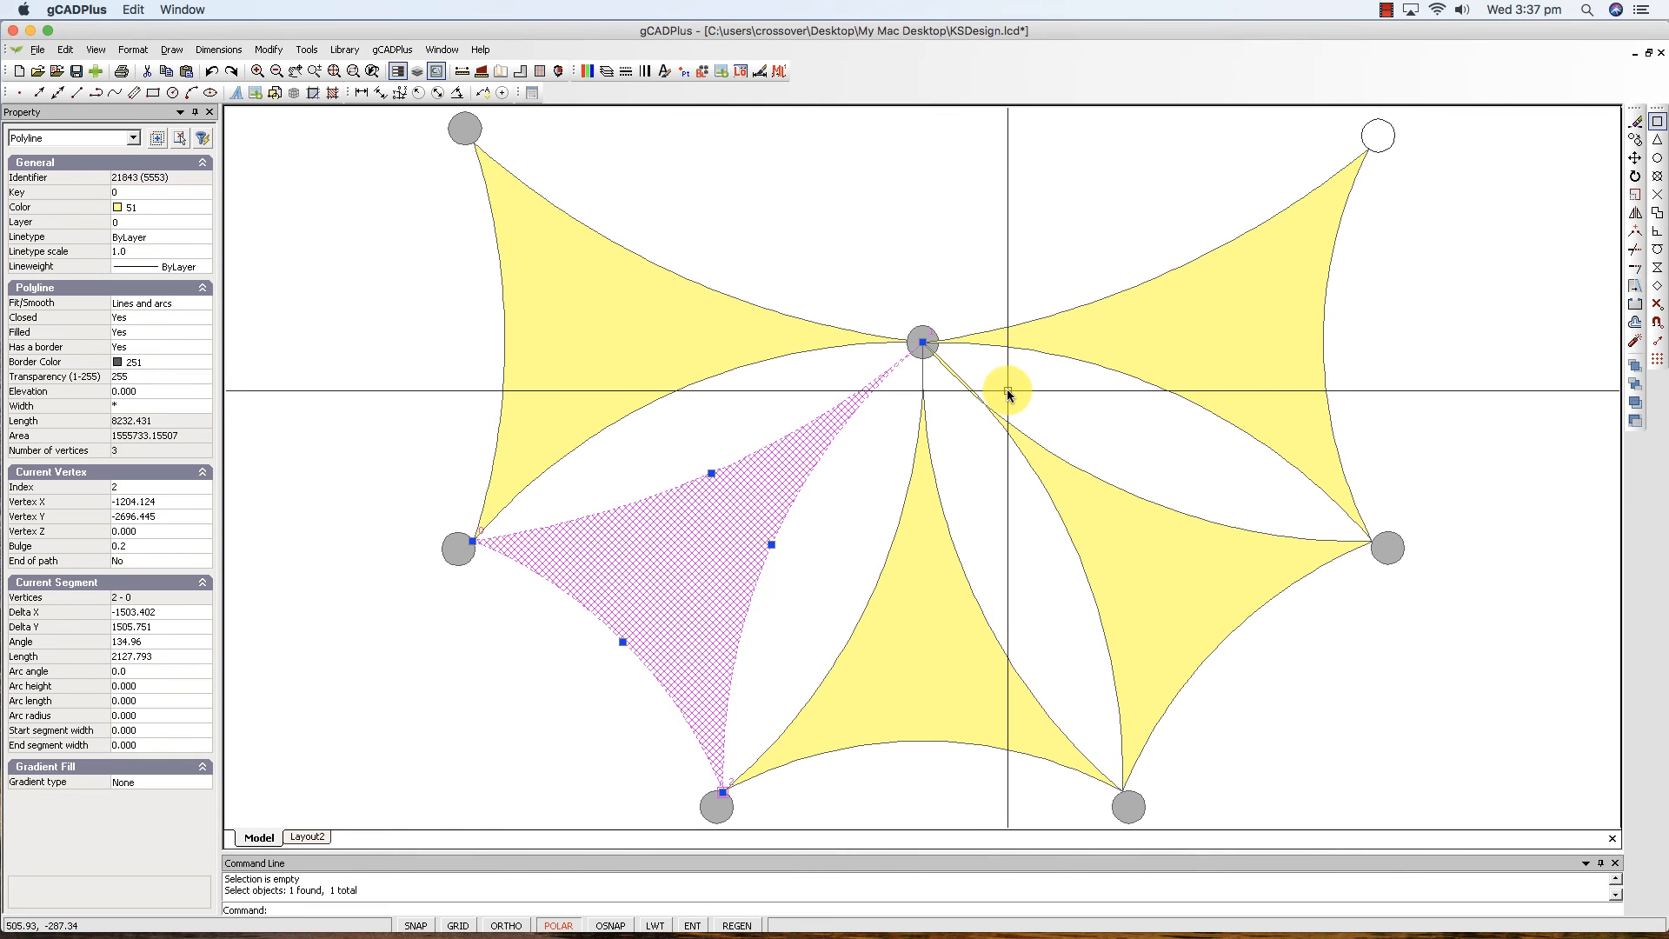
{"action": "left_click_drag", "start_coordinate": [1008, 384], "coordinate": [913, 387]}
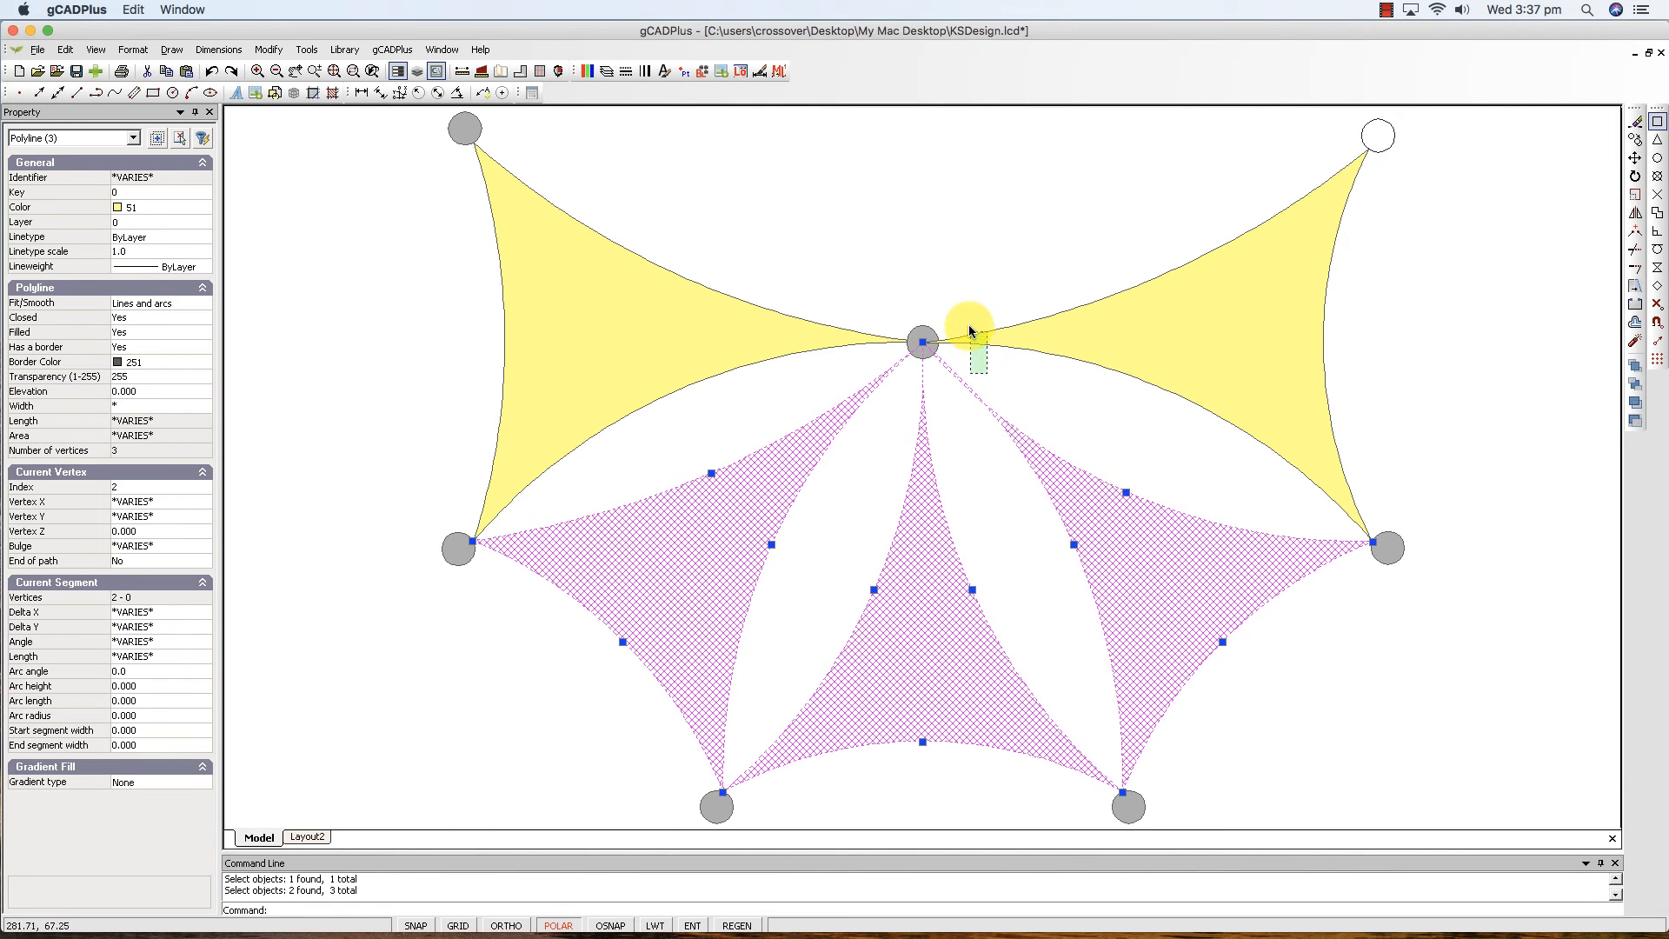
{"action": "left_click_drag", "start_coordinate": [971, 331], "coordinate": [968, 328]}
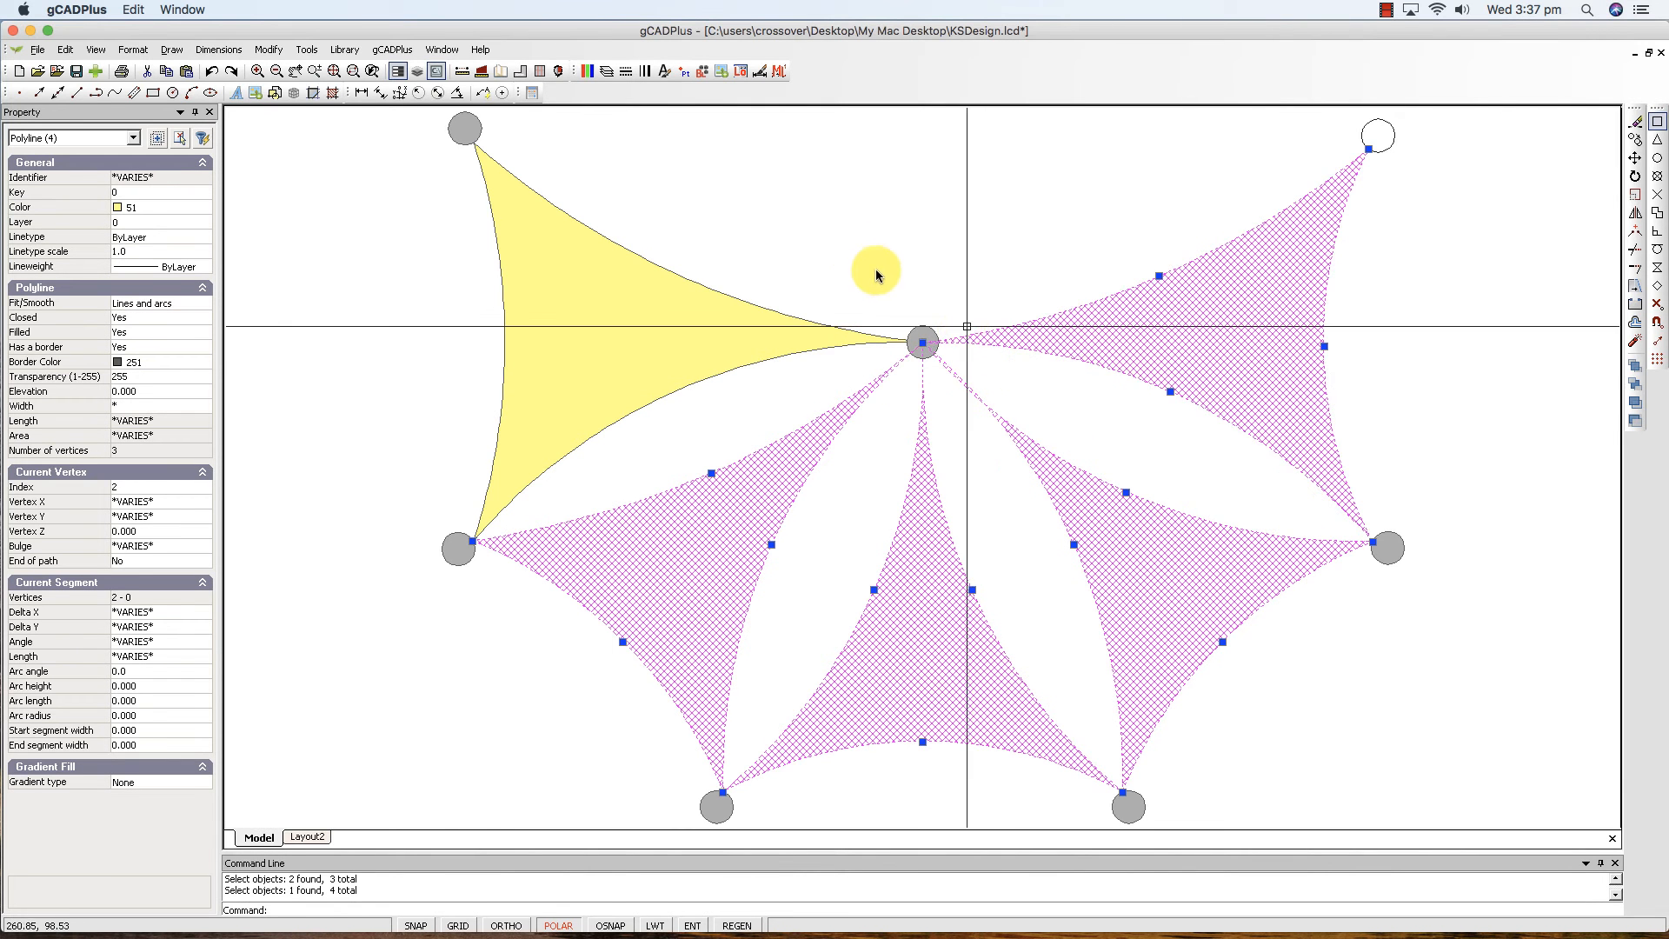
{"action": "left_click", "coordinate": [302, 52]}
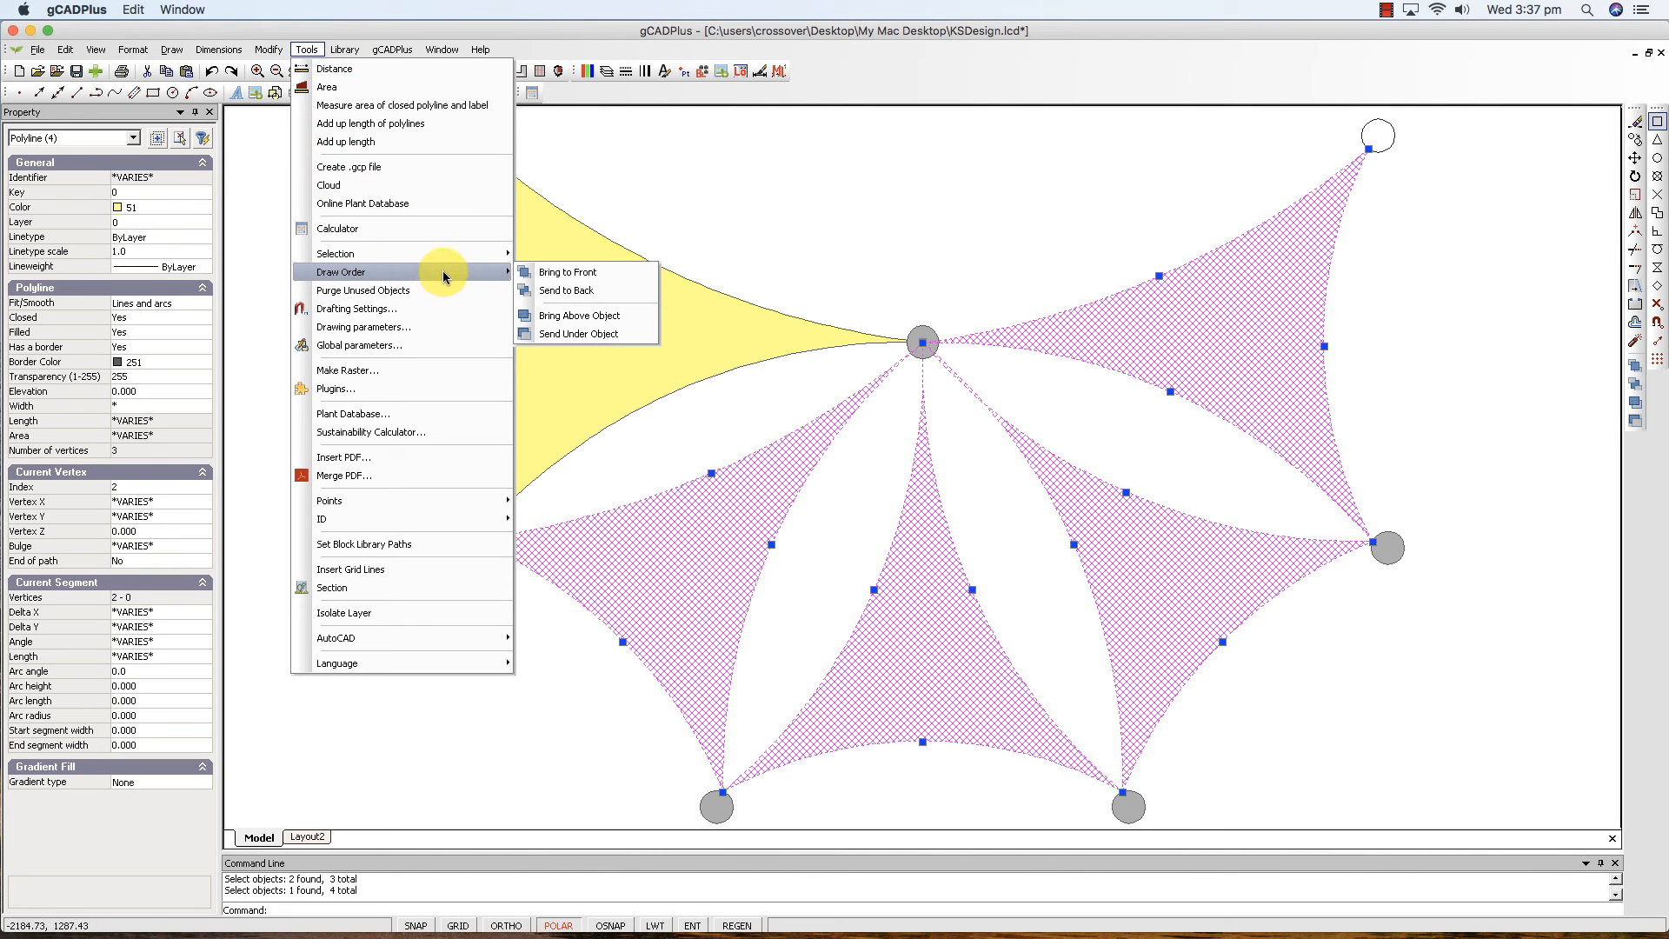
{"action": "left_click", "coordinate": [561, 290]}
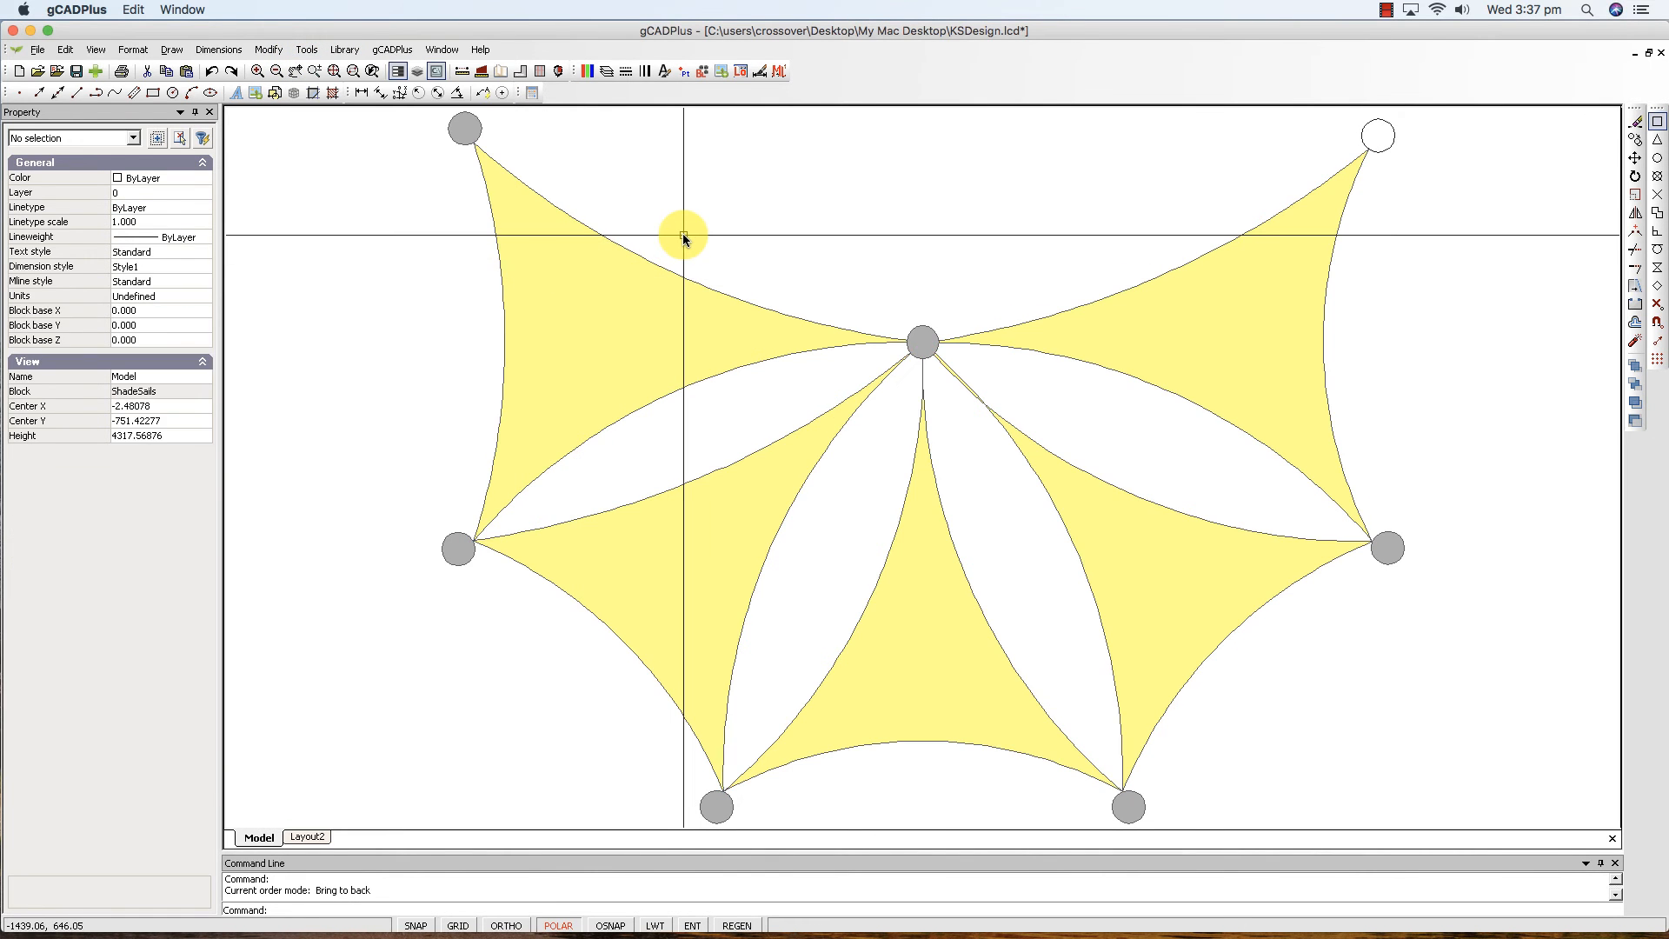
Close the block editor and inspect the updated sails and poles on the garden plan.
{"action": "right_click", "coordinate": [685, 236]}
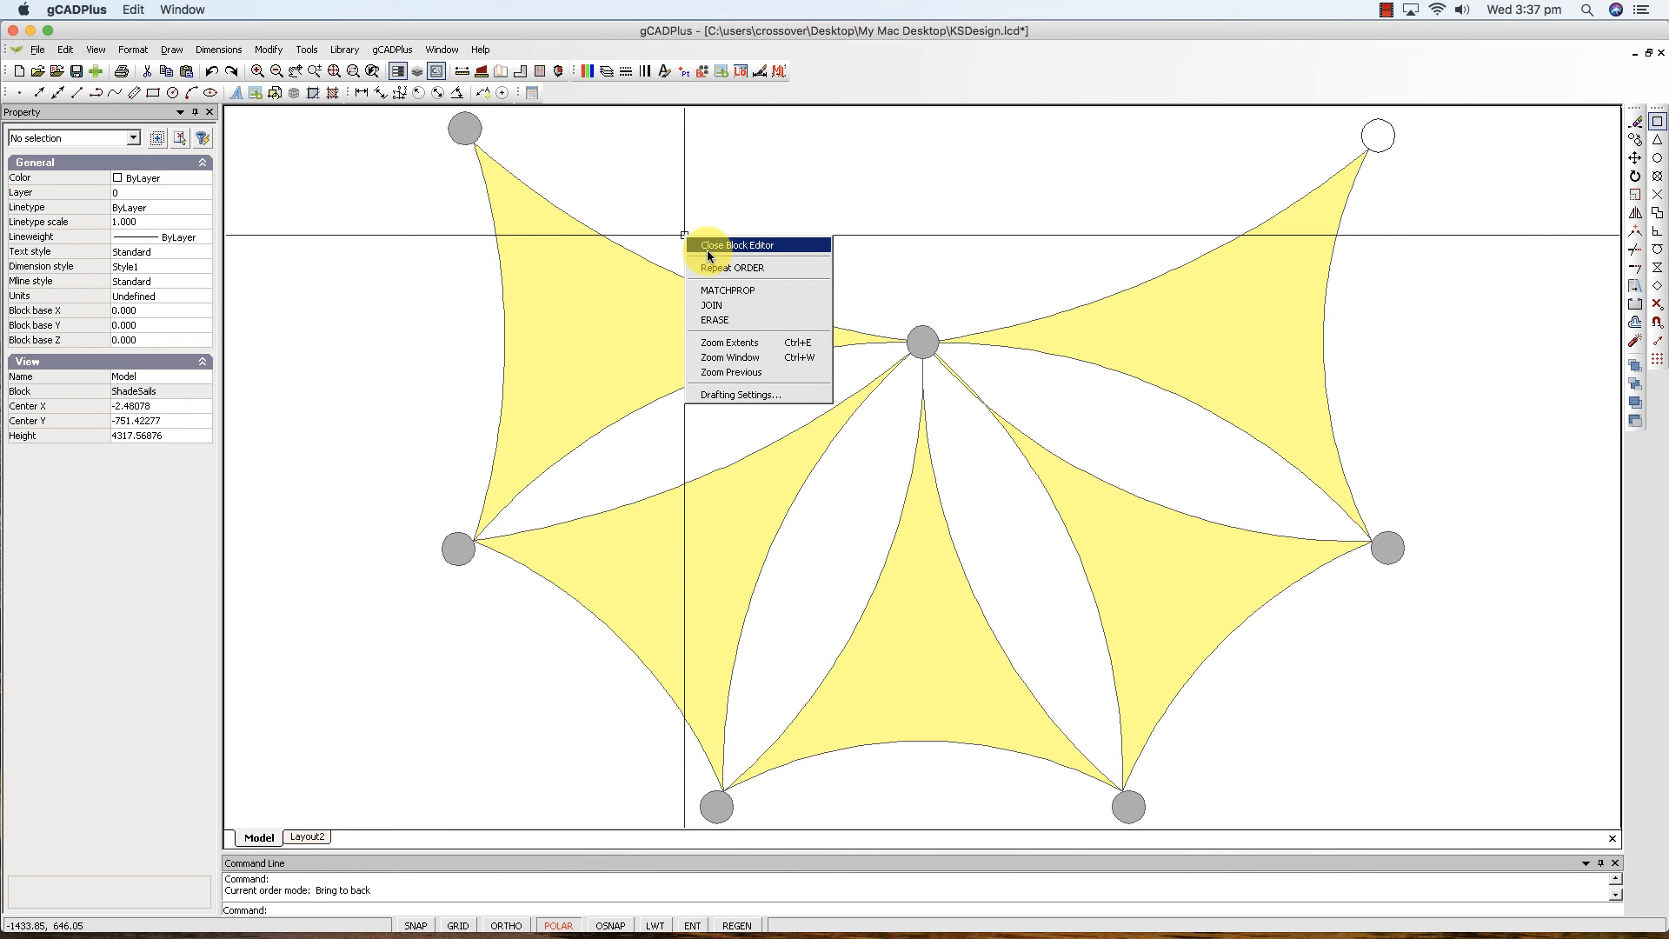
{"action": "left_click", "coordinate": [707, 248]}
{"action": "scroll", "coordinate": [666, 352], "scroll_direction": "down", "scroll_amount": 3}
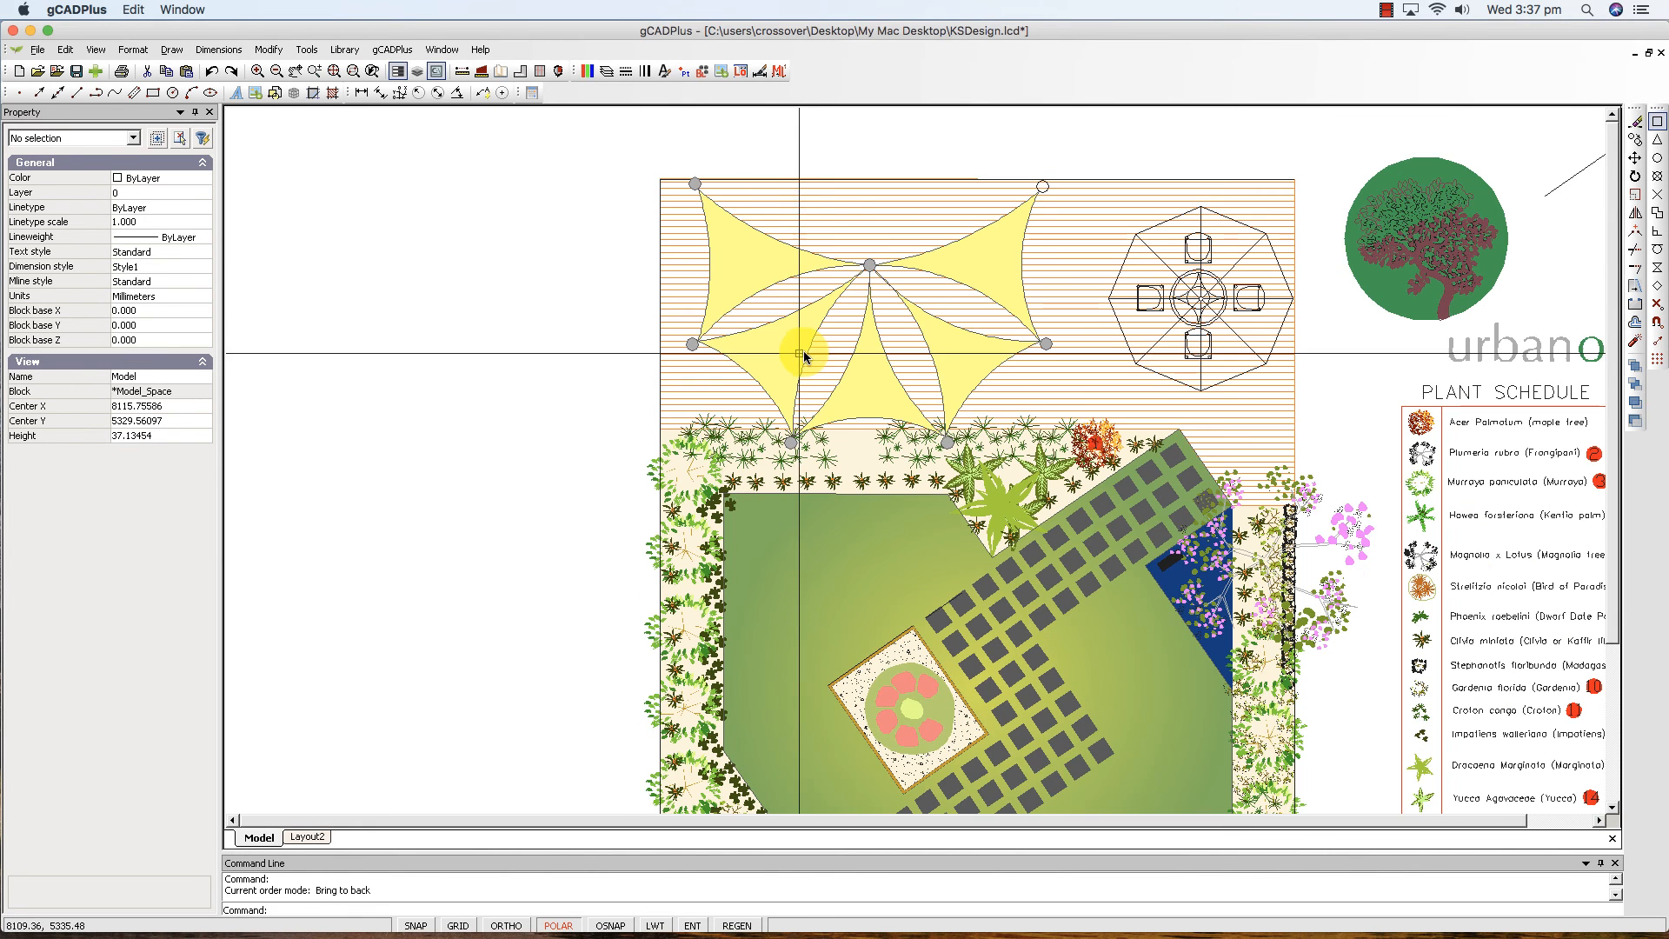
{"action": "scroll", "coordinate": [902, 449], "scroll_direction": "up", "scroll_amount": 3}
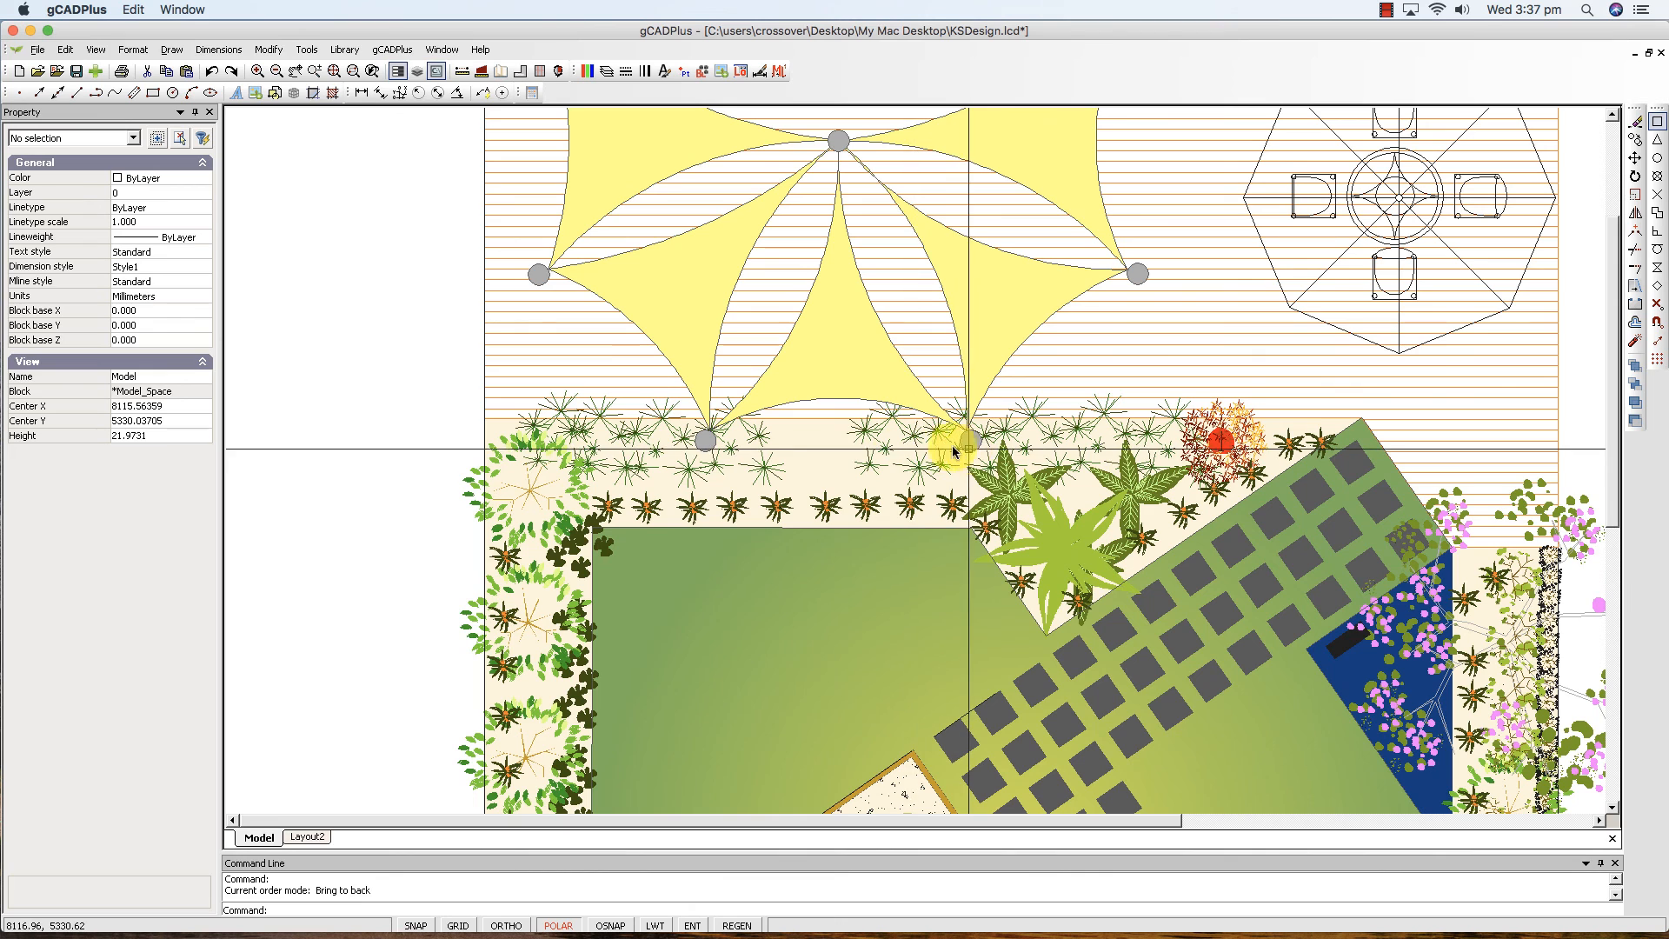
{"action": "middle_click_drag", "start_coordinate": [939, 444], "coordinate": [749, 451]}
{"action": "scroll", "coordinate": [749, 451], "scroll_direction": "down", "scroll_amount": 3}
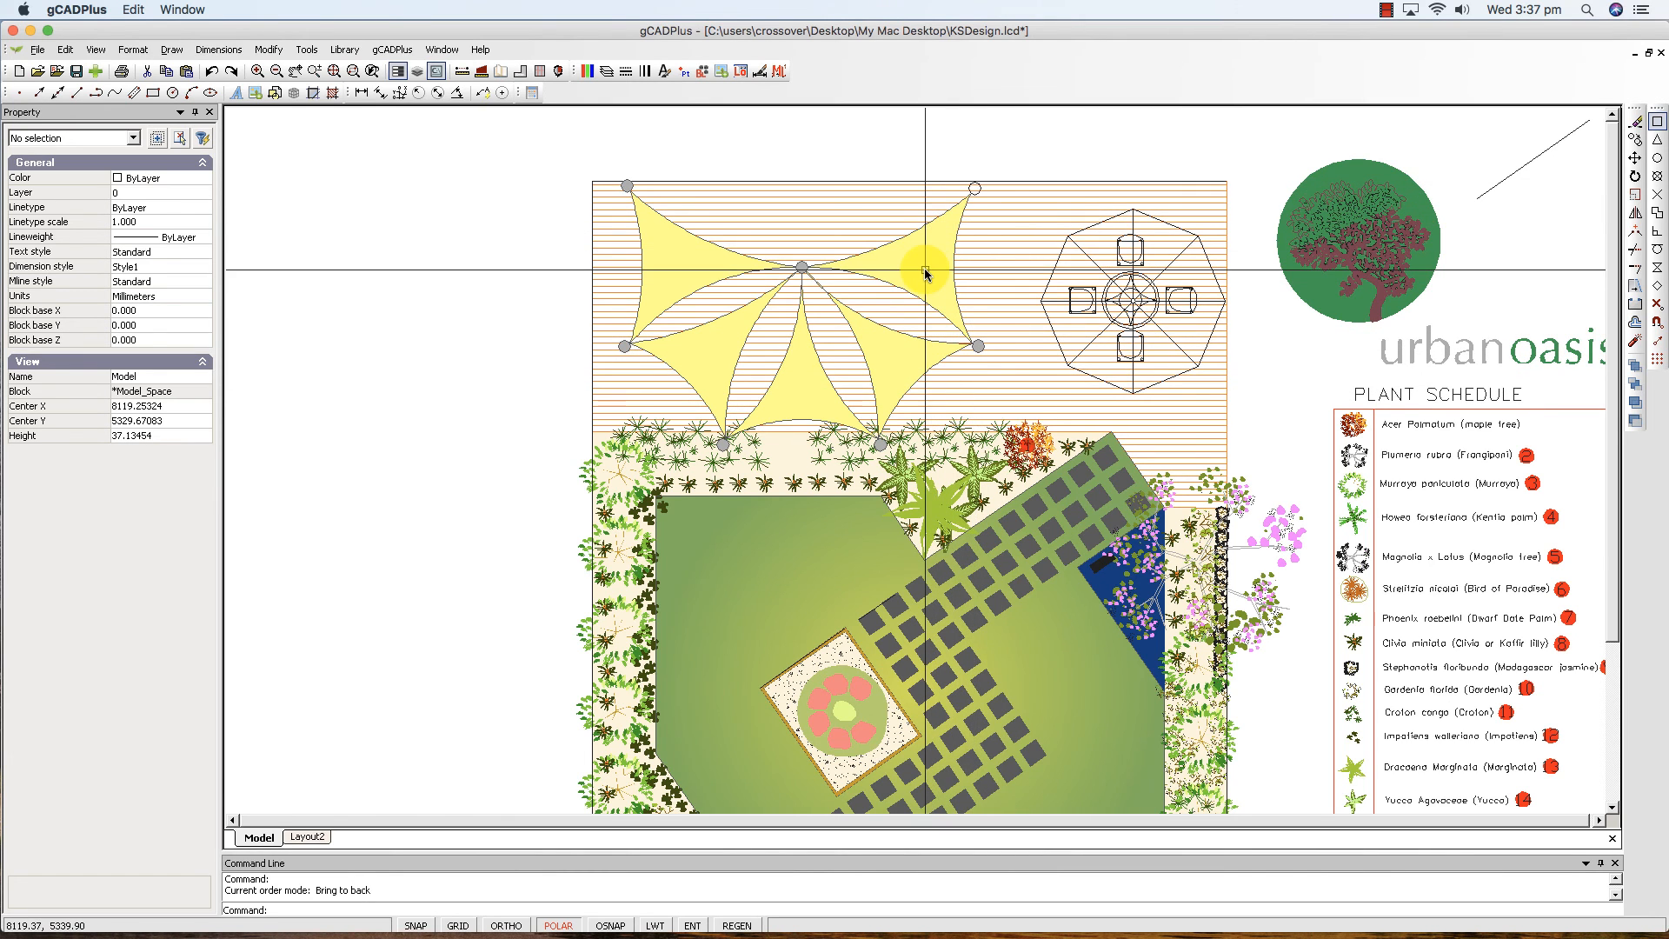
Reopen the ShadeSails block from the garden plan for editing.
{"action": "left_click", "coordinate": [924, 273]}
{"action": "right_click", "coordinate": [920, 270]}
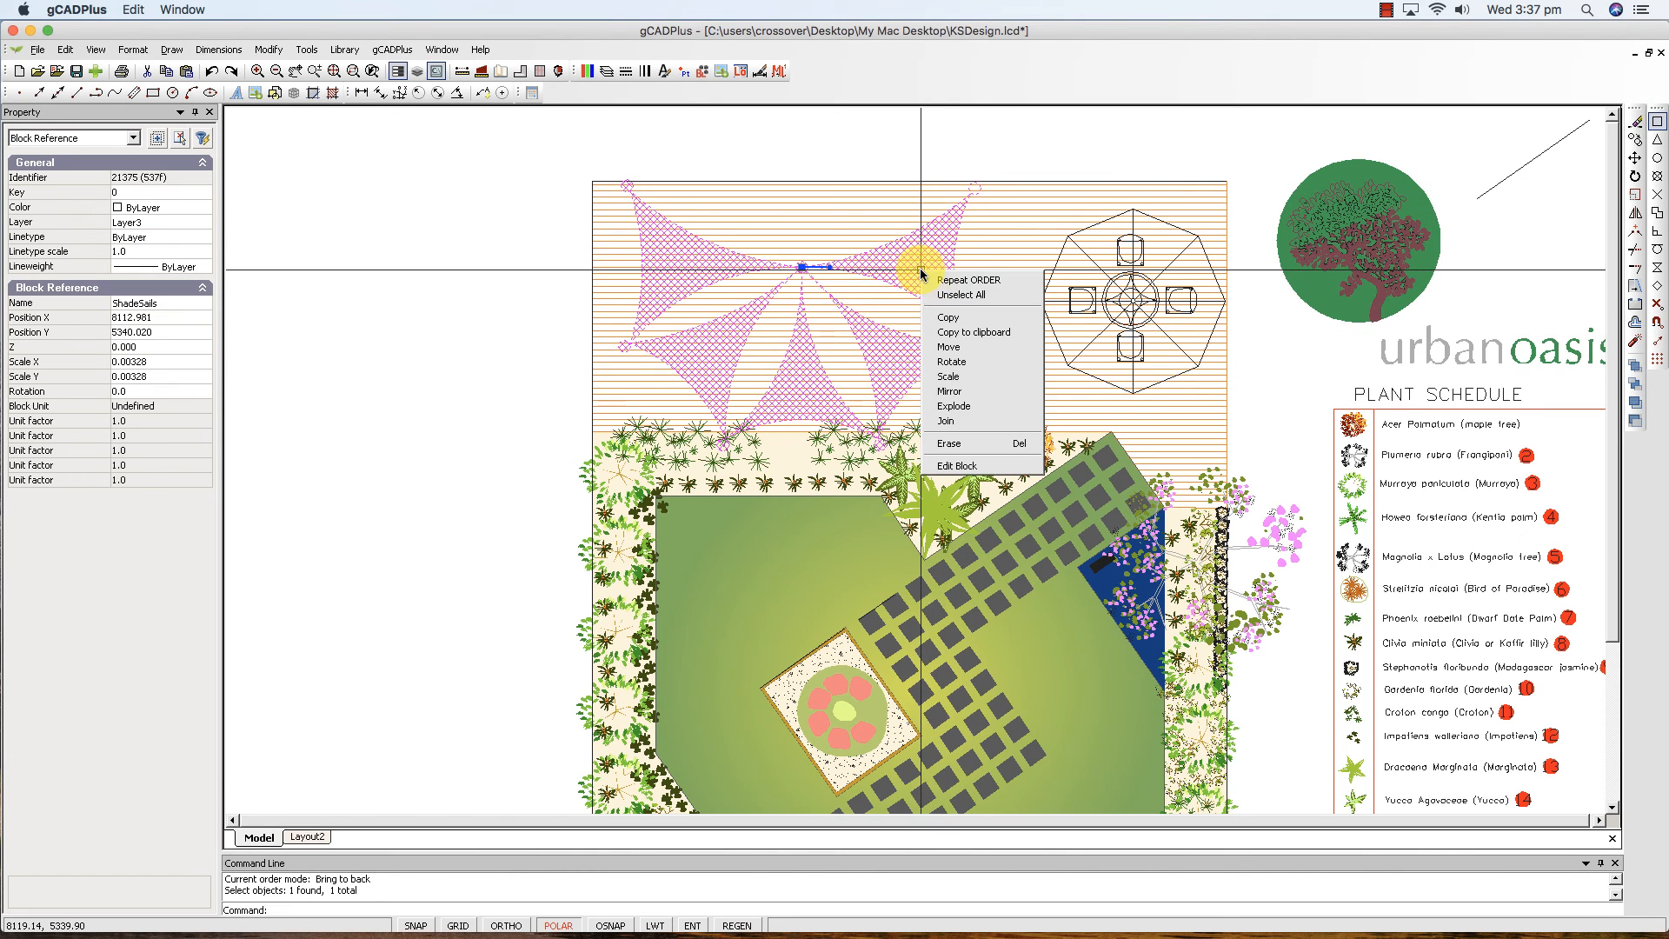
{"action": "left_click", "coordinate": [997, 467]}
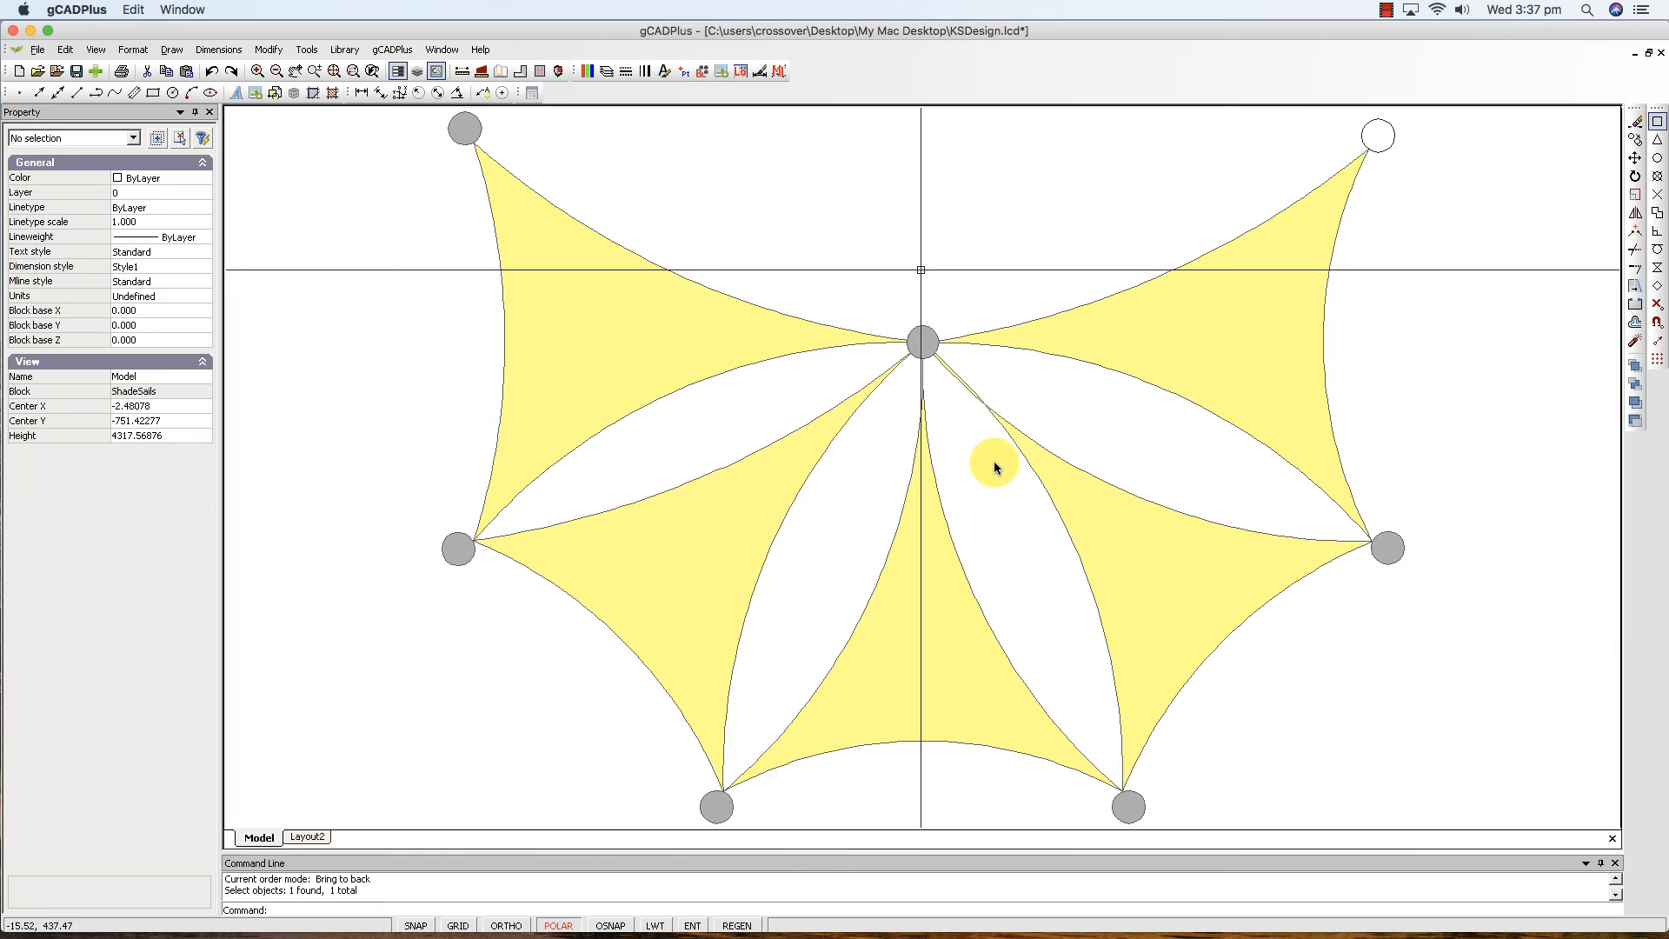
Match the grey central pole's properties onto the unfilled upper-right pole circle and close the block editor.
{"action": "right_click", "coordinate": [1053, 216]}
{"action": "left_click", "coordinate": [1098, 273]}
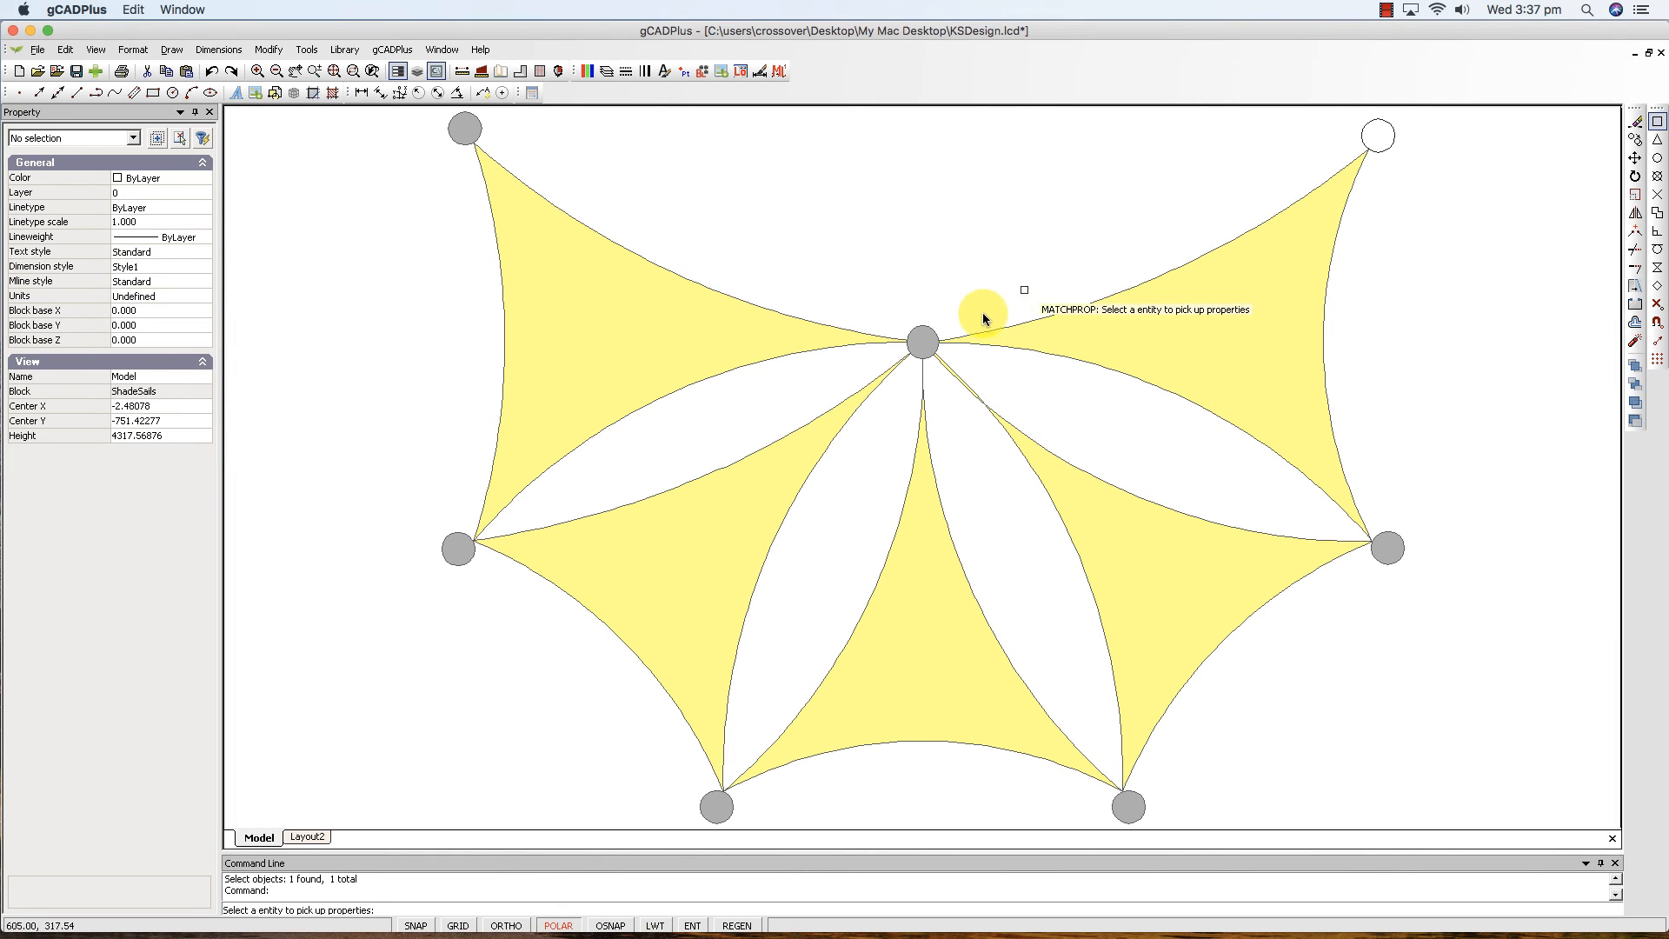
{"action": "left_click", "coordinate": [936, 339]}
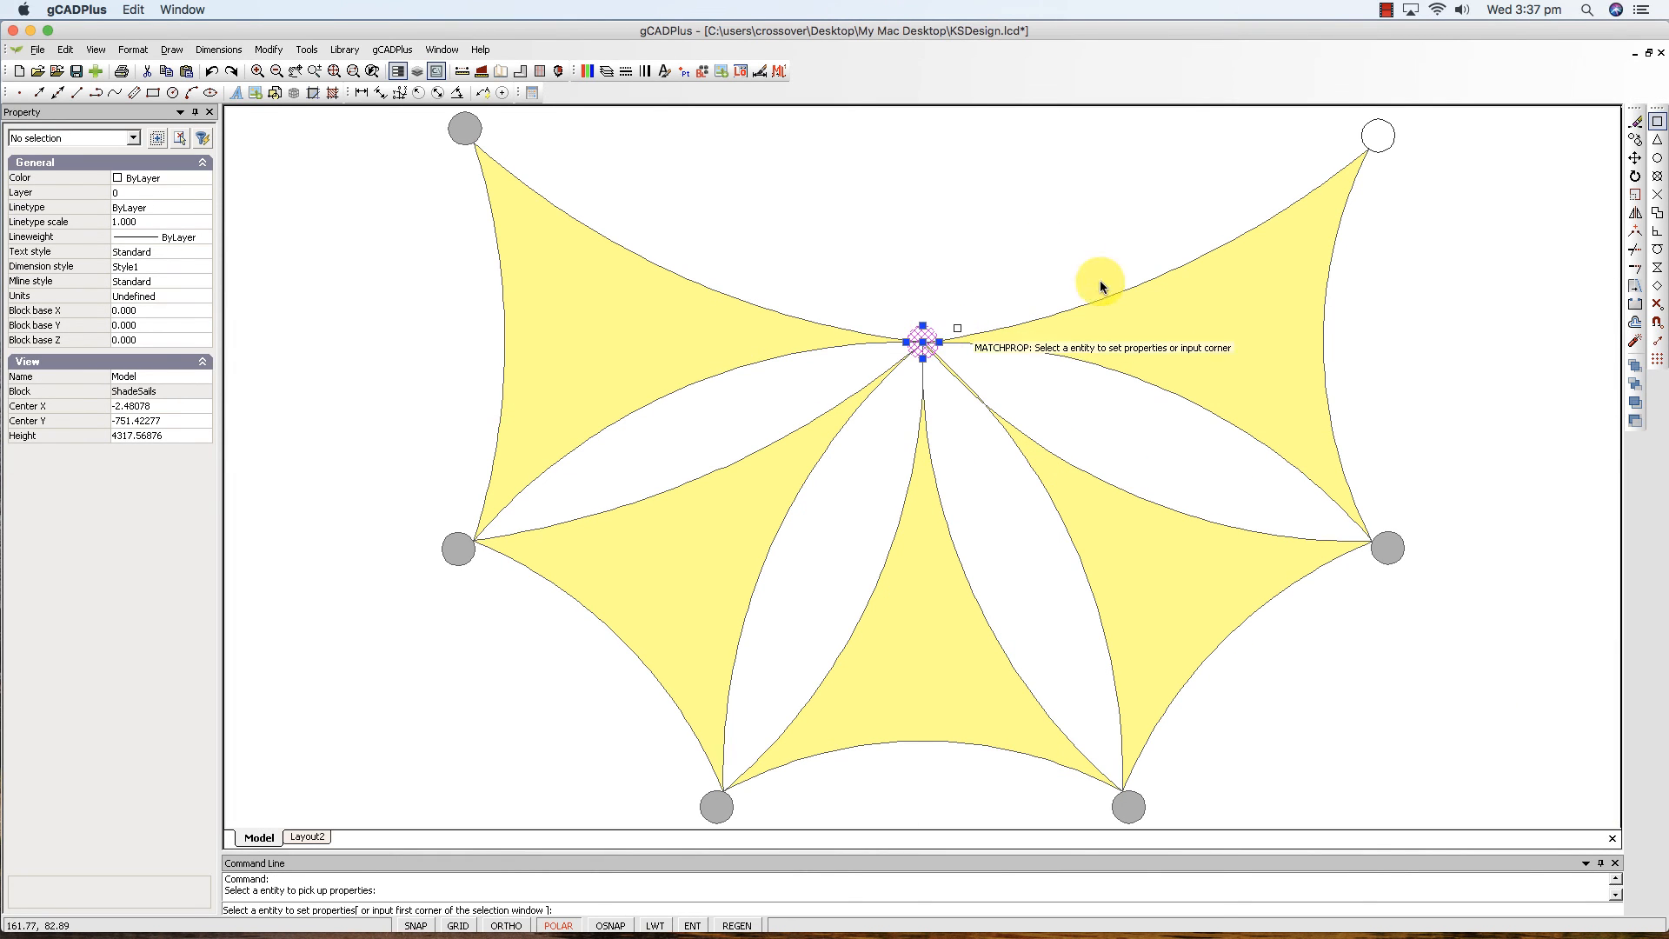
{"action": "left_click", "coordinate": [1387, 148]}
{"action": "right_click", "coordinate": [1387, 148]}
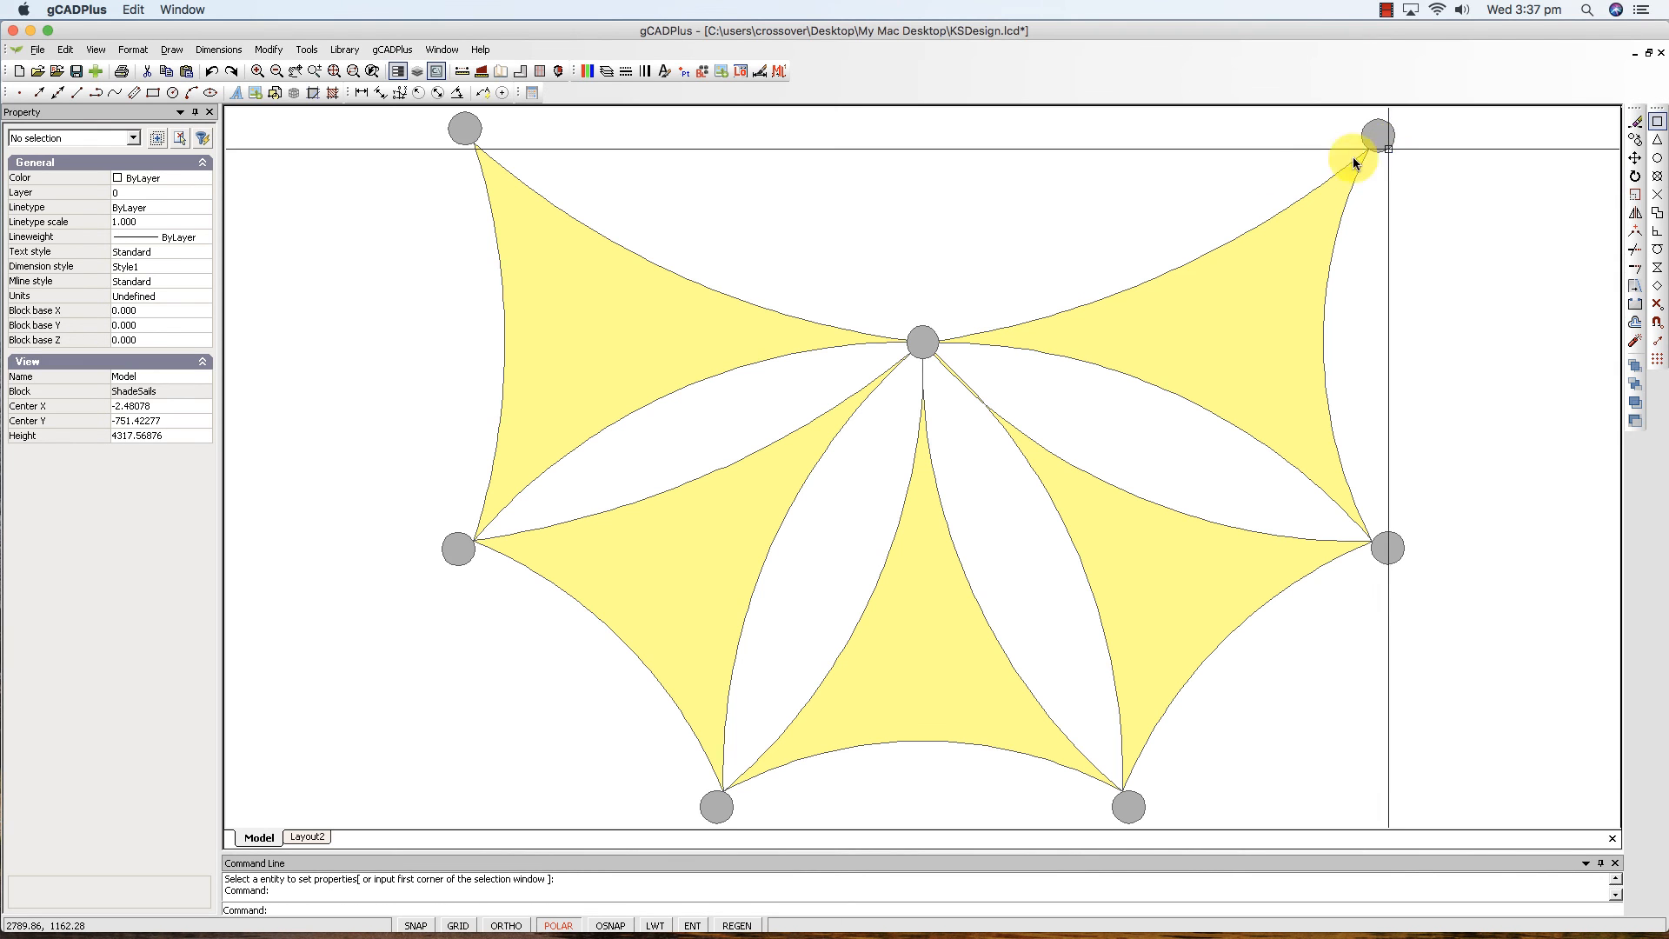
{"action": "right_click", "coordinate": [1024, 190]}
{"action": "left_click", "coordinate": [1052, 204]}
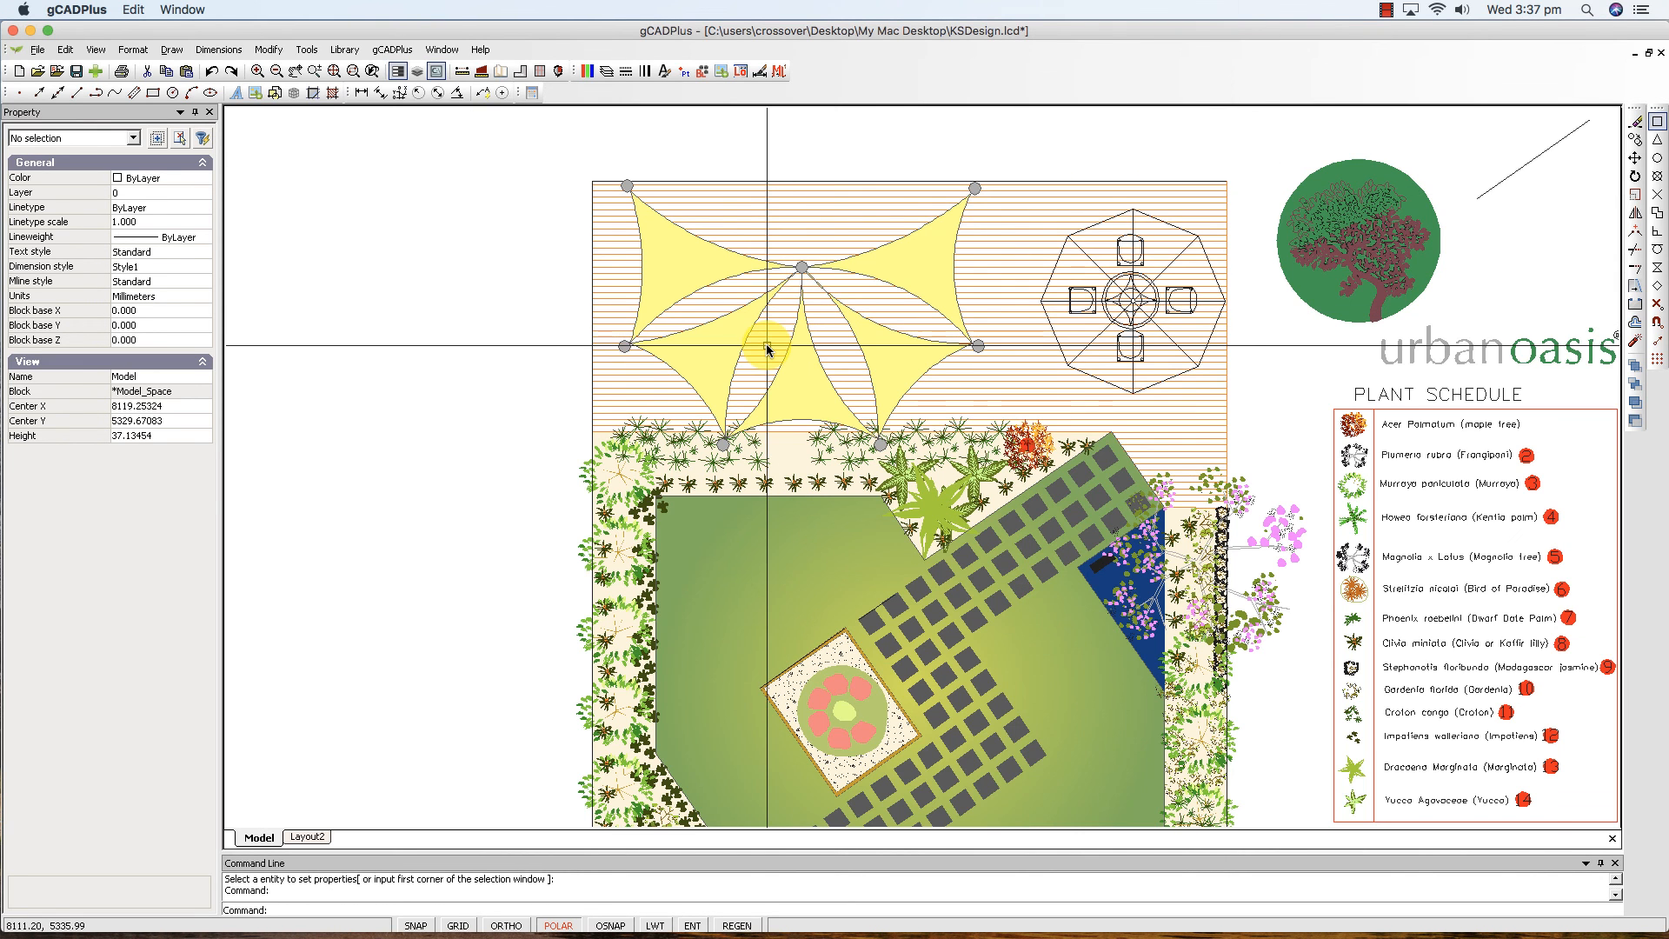